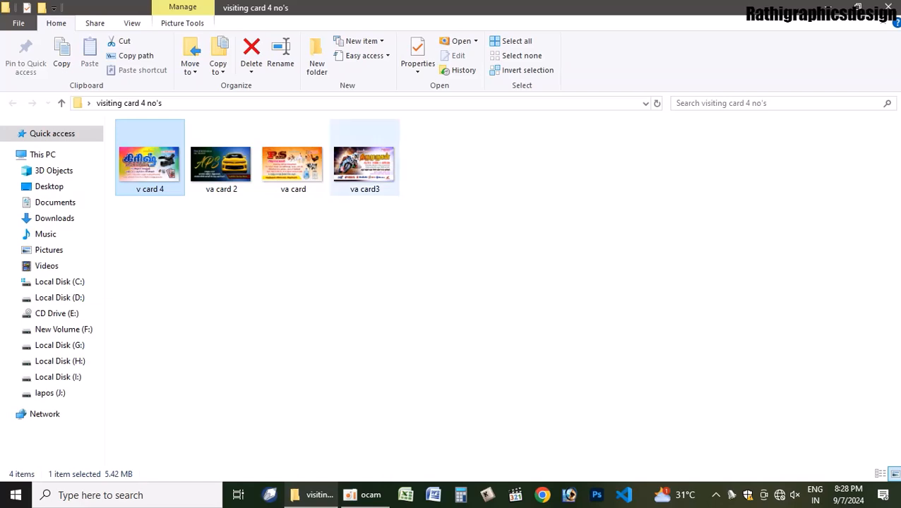
# Open all four card files from the Desktop folder "visiting card 4 no's" in Photoshop
pyautogui.moveTo(470, 182); pyautogui.dragTo(599, 428)
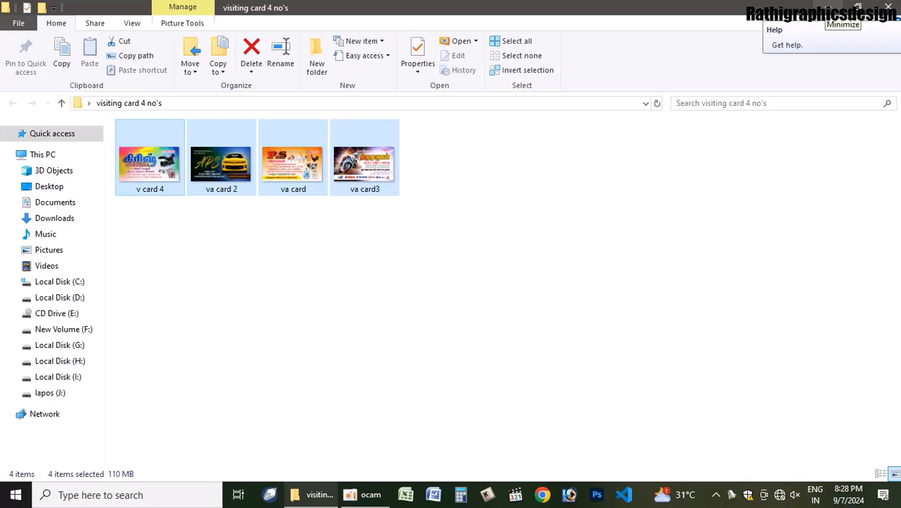
pyautogui.click(828, 8)
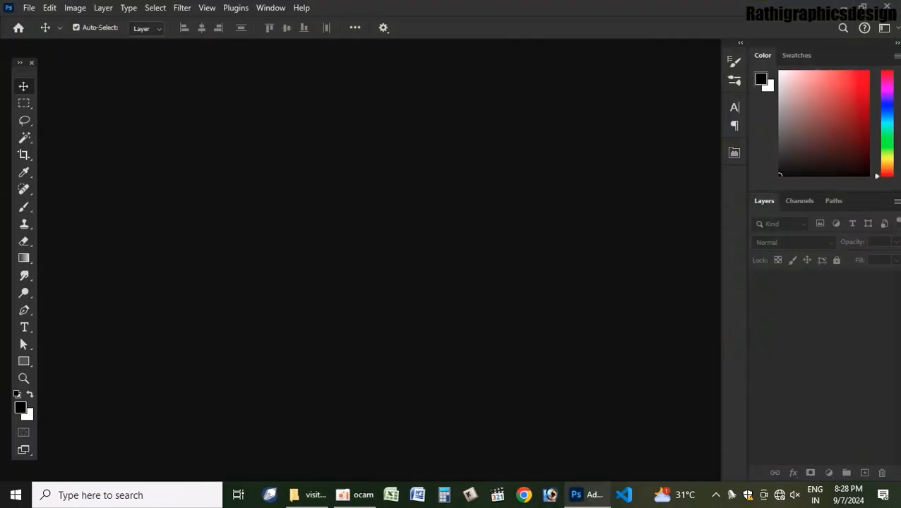
pyautogui.hotkey('ctrl', 'o')
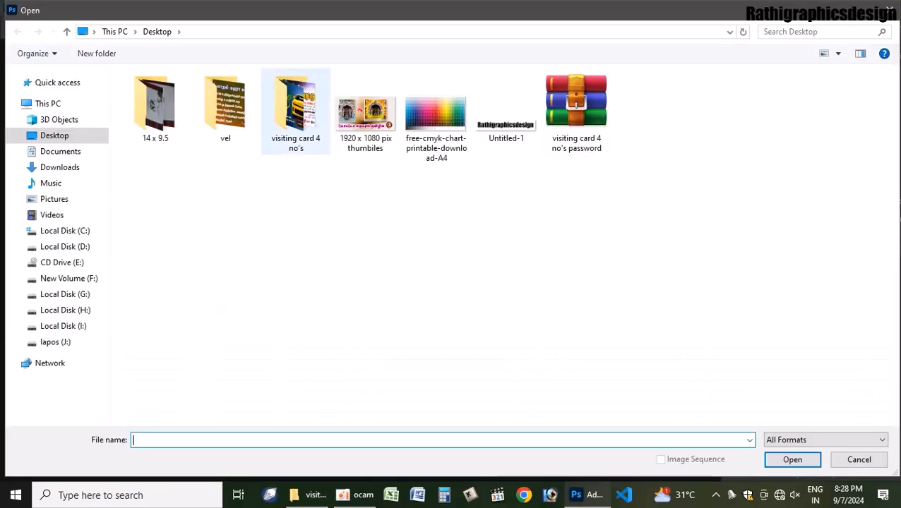
pyautogui.doubleClick(295, 110)
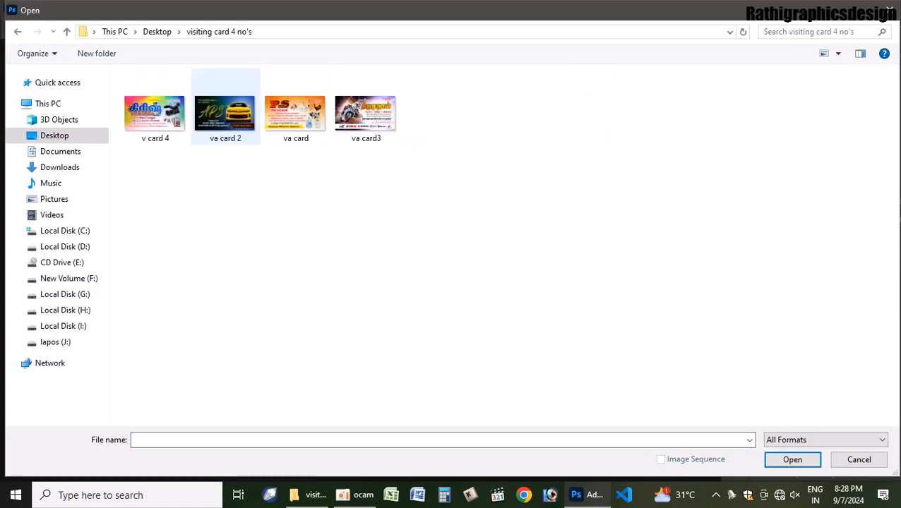
pyautogui.moveTo(487, 149); pyautogui.dragTo(128, 120)
pyautogui.press('Return')
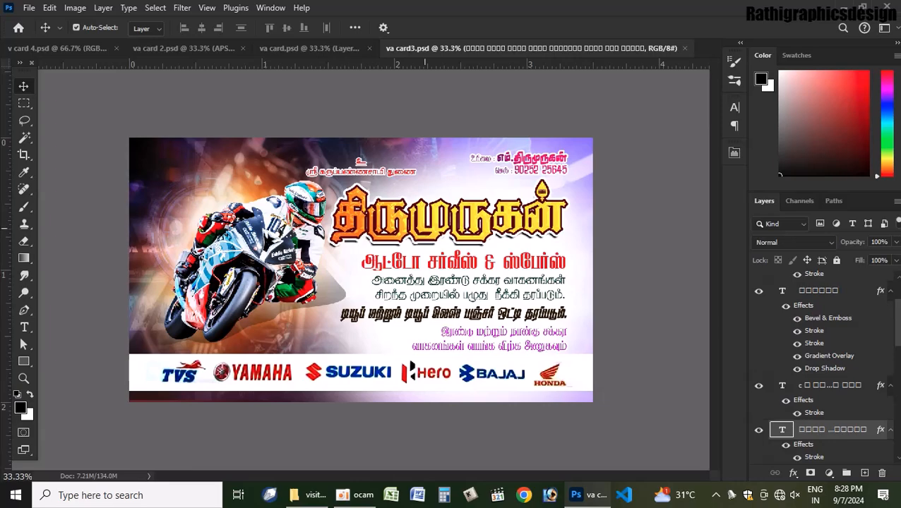
# Try moving the large gold title on the motorcycle card up and to the right, and undo the move
pyautogui.scroll(3, 425, 229)
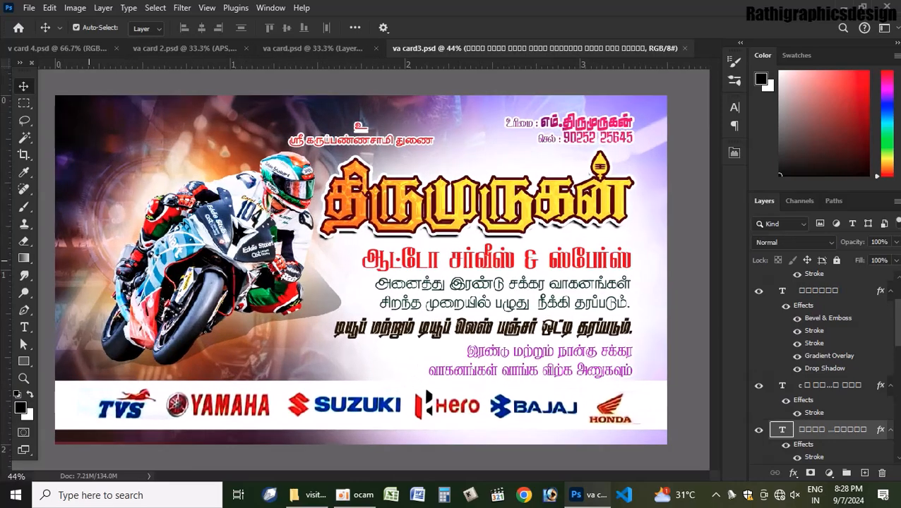
pyautogui.click(24, 327)
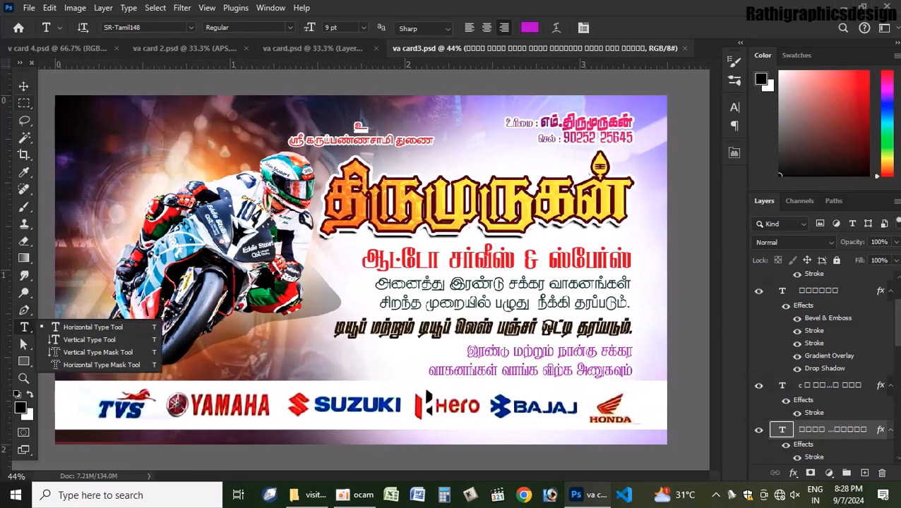
pyautogui.press('v')
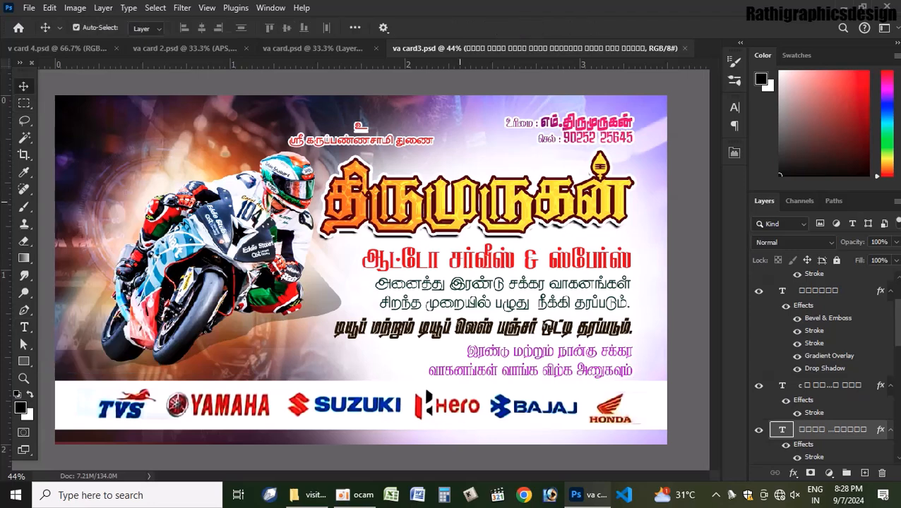
pyautogui.moveTo(467, 167); pyautogui.dragTo(505, 145)
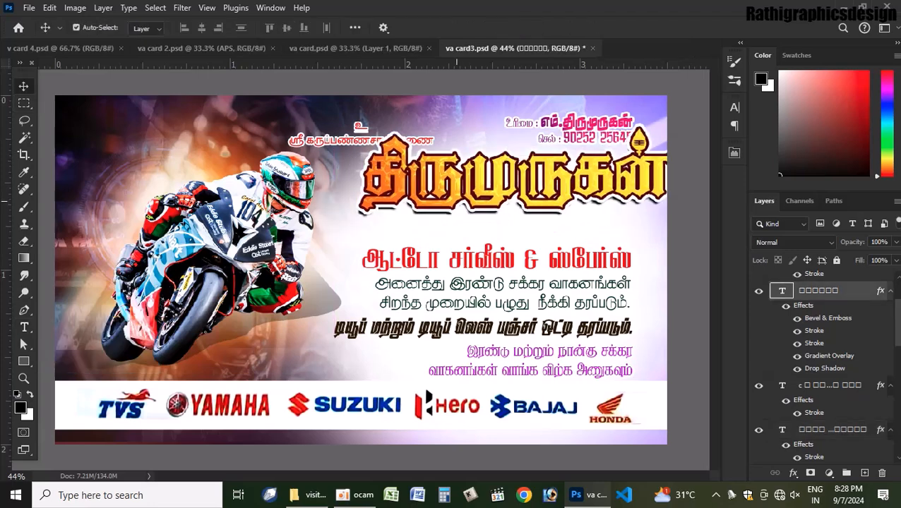
pyautogui.hotkey('ctrl', 'z')
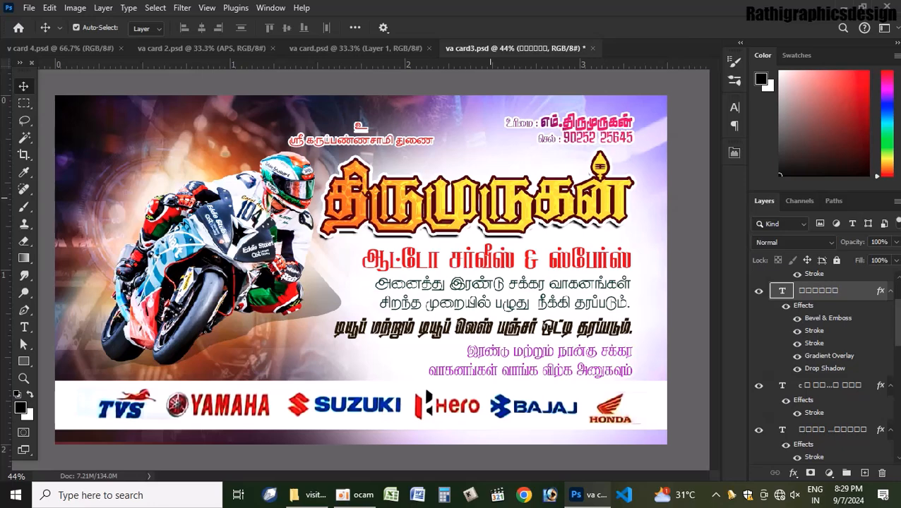
# Try replacing the ending of the gold title on the motorcycle card with other Tamil text, and undo the edit
pyautogui.click(24, 327)
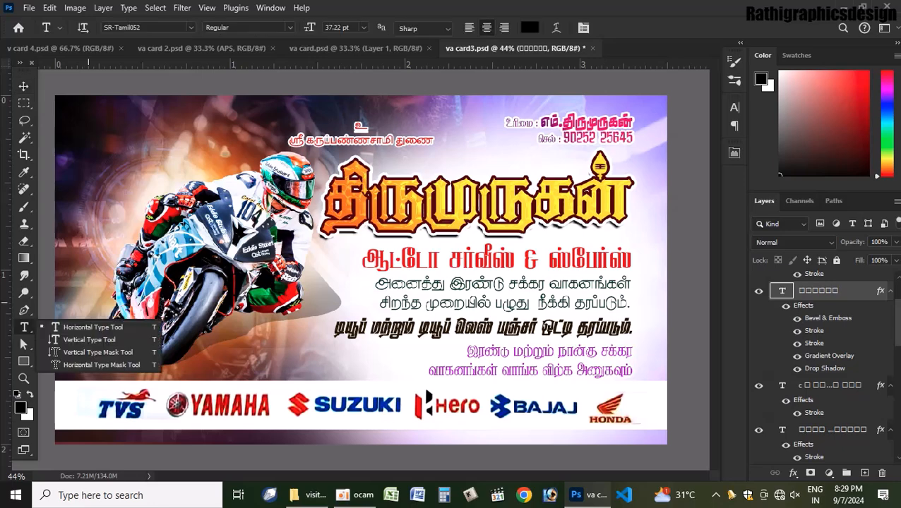
pyautogui.click(424, 195)
pyautogui.moveTo(425, 209); pyautogui.dragTo(631, 209)
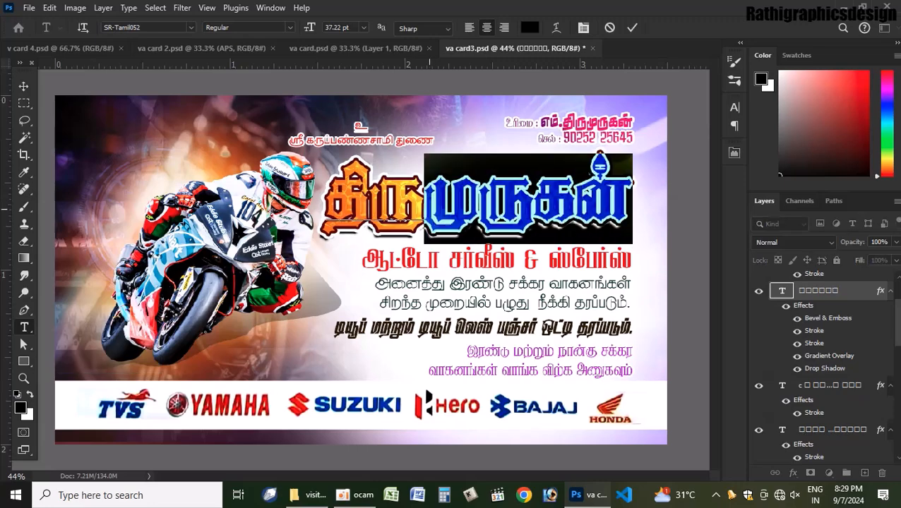
pyautogui.click(611, 209)
pyautogui.press('BackSpace')
pyautogui.press('BackSpace')
pyautogui.press('BackSpace')
pyautogui.press('BackSpace')
pyautogui.write('விநாயகா')
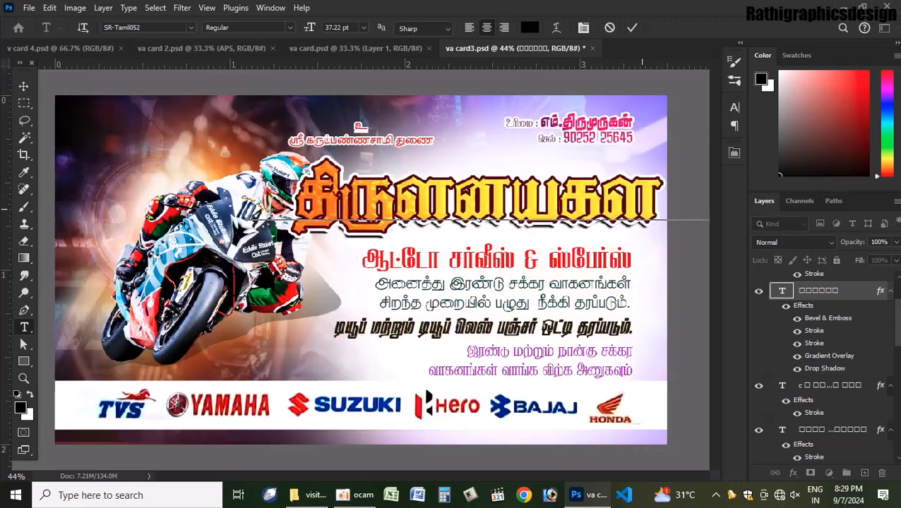
pyautogui.hotkey('ctrl', 'Return')
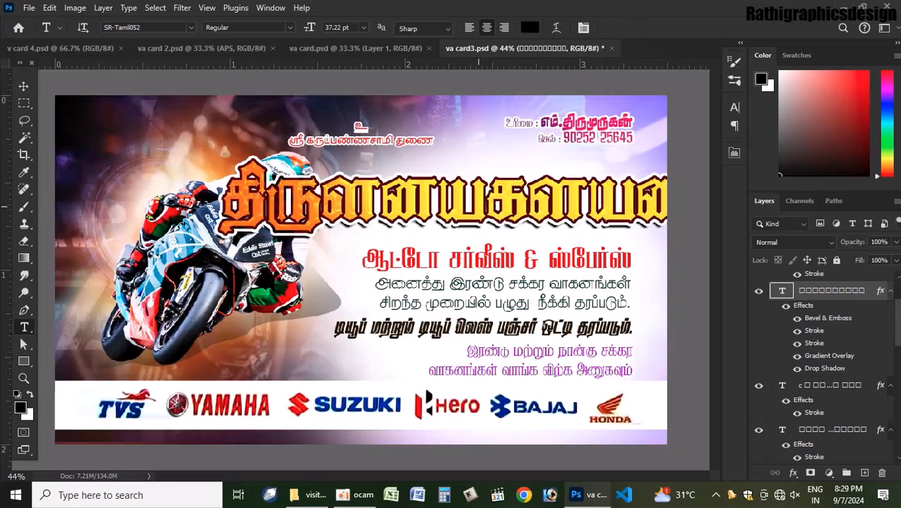
pyautogui.hotkey('ctrl', 'z')
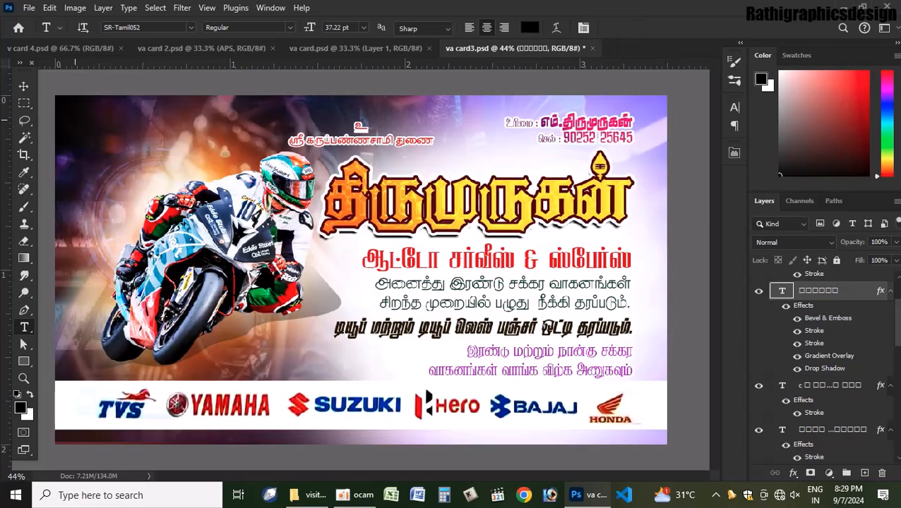
# Try moving the motorcycle rider image up and to the right, and undo the move
pyautogui.press('v')
pyautogui.moveTo(239, 251); pyautogui.dragTo(273, 215)
pyautogui.hotkey('ctrl', 'z')
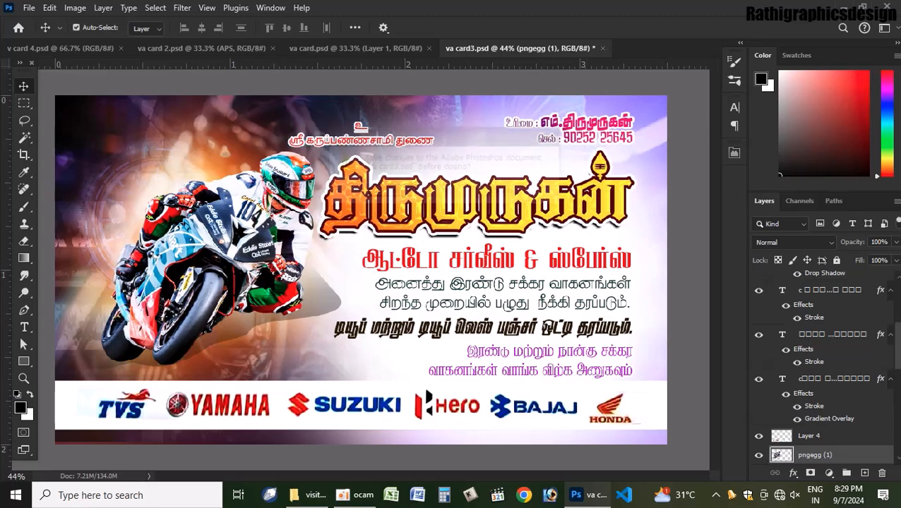
# Close va card3.psd without saving the changes
pyautogui.hotkey('ctrl', 'w')
pyautogui.press('n')
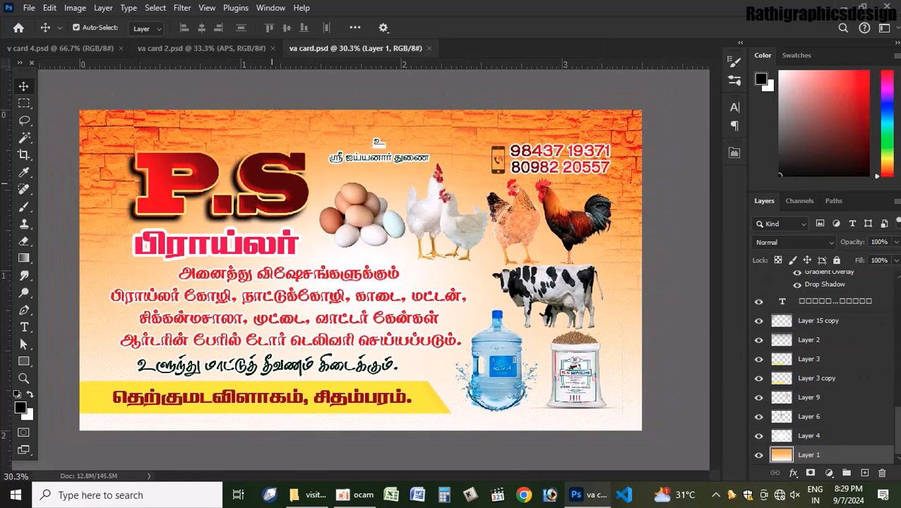
# Select the P.S title's text layer on the poultry card
pyautogui.click(272, 182)
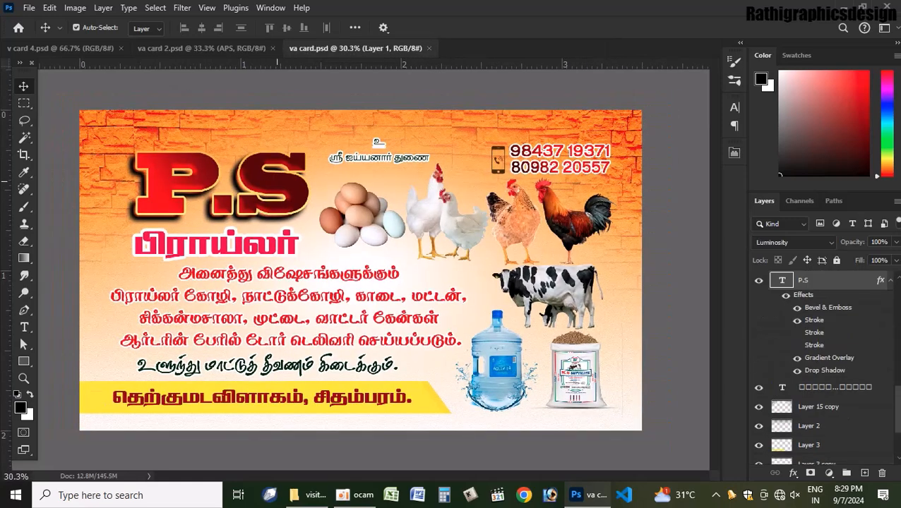
pyautogui.scroll(2, 299, 191)
pyautogui.scroll(-1, 300, 190)
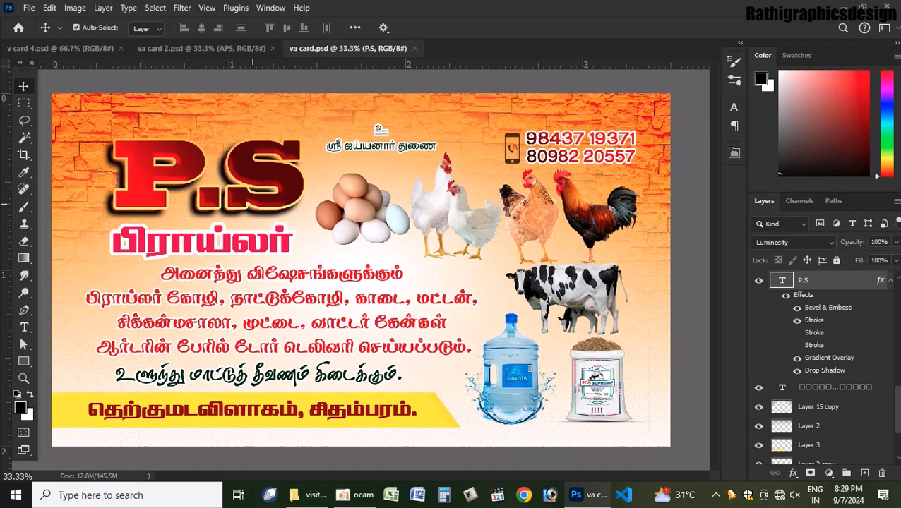
pyautogui.rightClick(272, 176)
pyautogui.click(297, 184)
pyautogui.rightClick(268, 176)
pyautogui.click(296, 184)
# Try moving the brown hen, rooster and white hen images on the poultry card, undoing the changes
pyautogui.moveTo(518, 240); pyautogui.dragTo(602, 205)
pyautogui.hotkey('ctrl', 'z')
pyautogui.click(584, 217)
pyautogui.hotkey('ctrl', 'z')
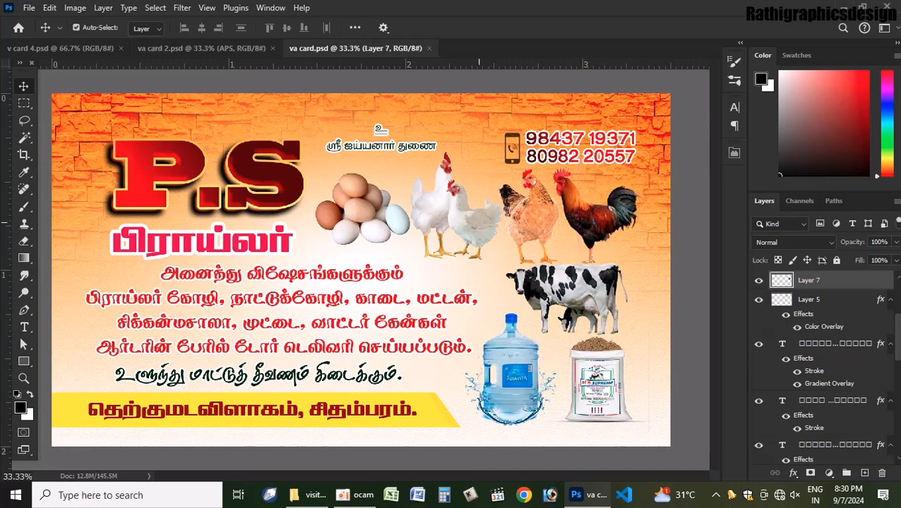
pyautogui.moveTo(459, 223); pyautogui.dragTo(491, 200)
pyautogui.hotkey('ctrl', 'z')
# Shift the eggs slightly left, and try moving the feed sack and water can up and right, undoing both moves
pyautogui.moveTo(360, 208)
pyautogui.mouseDown()
pyautogui.moveTo(387, 205)
pyautogui.moveTo(355, 209)
pyautogui.mouseUp()
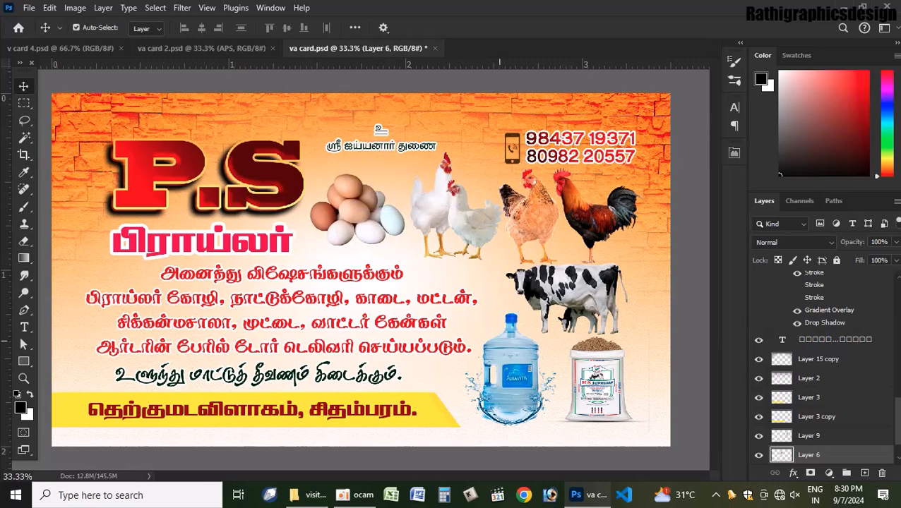
pyautogui.click(500, 358)
pyautogui.moveTo(605, 379); pyautogui.dragTo(624, 363)
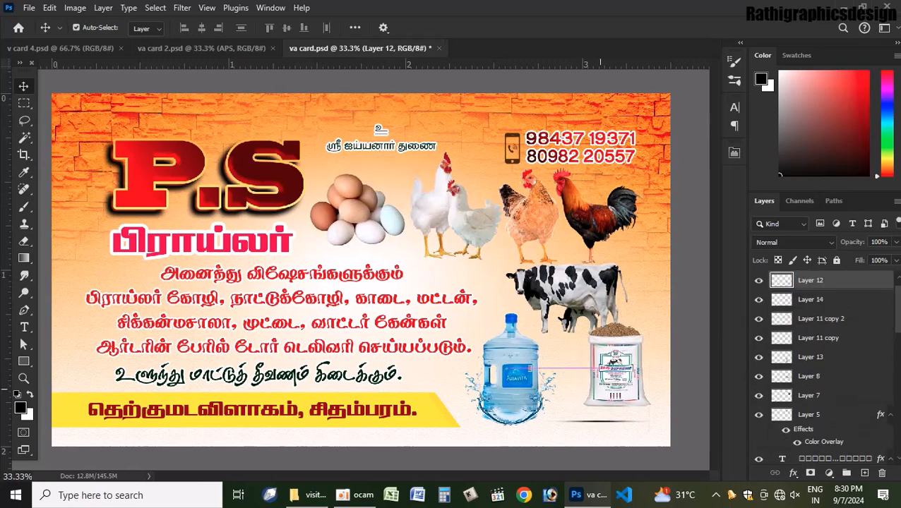
pyautogui.hotkey('ctrl', 'z')
pyautogui.moveTo(511, 376); pyautogui.dragTo(543, 352)
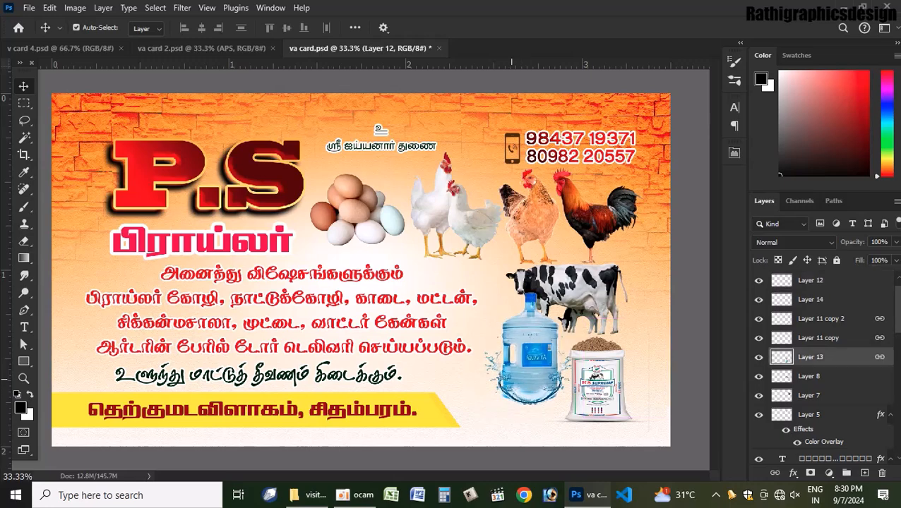
pyautogui.hotkey('ctrl', 'z')
# Close va card.psd without saving the changes
pyautogui.press('t')
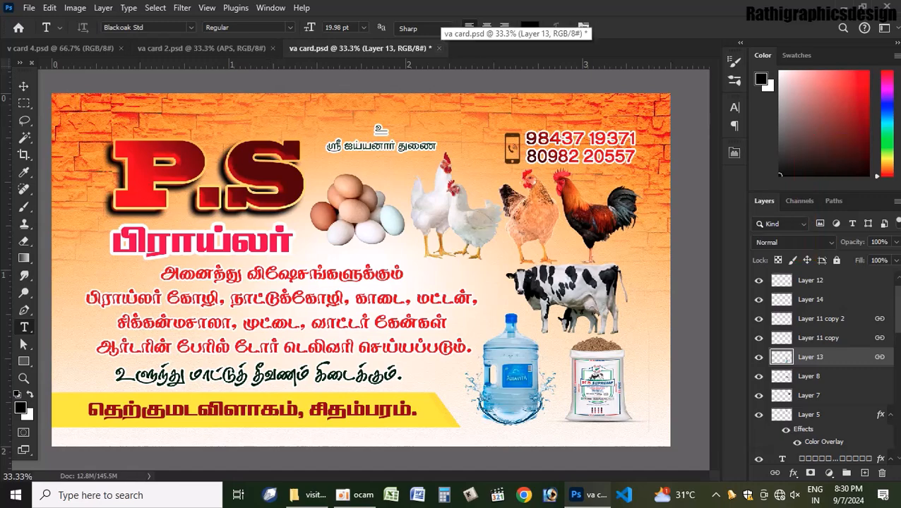
pyautogui.hotkey('ctrl', 'w')
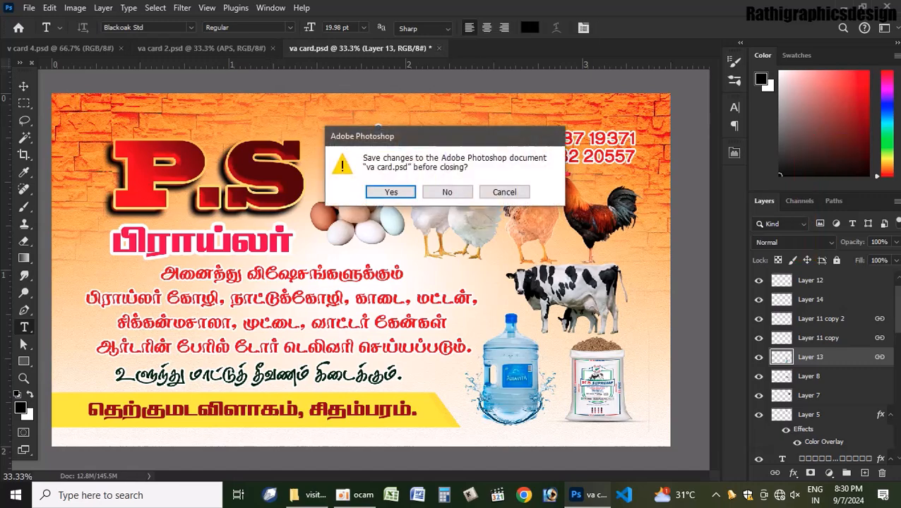
pyautogui.click(446, 191)
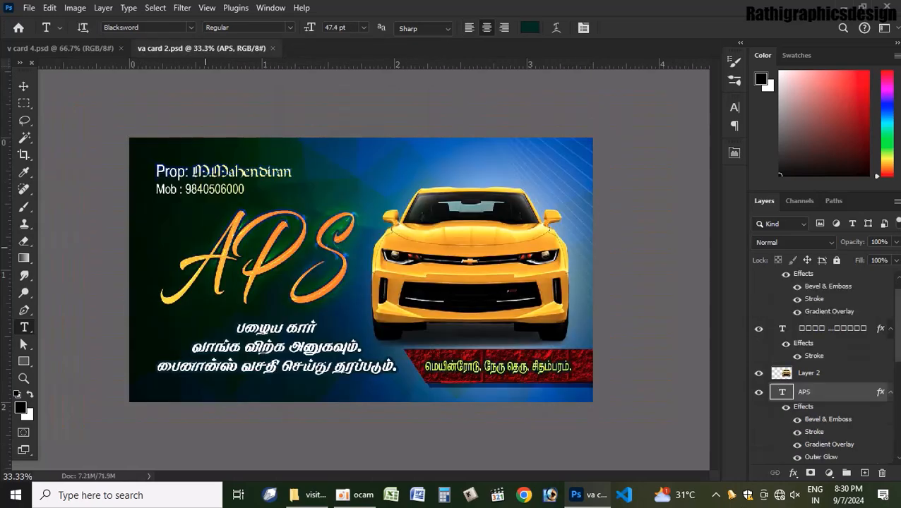
# Select the APS title layer on the car card, try moving it up and right, and undo the move
pyautogui.scroll(-3, 366, 263)
pyautogui.scroll(4, 378, 256)
pyautogui.scroll(1, 353, 272)
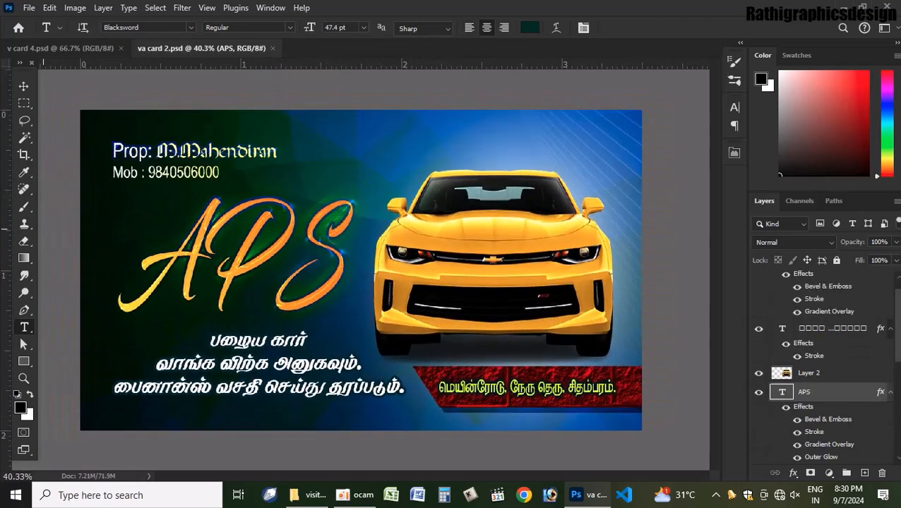
pyautogui.press('v')
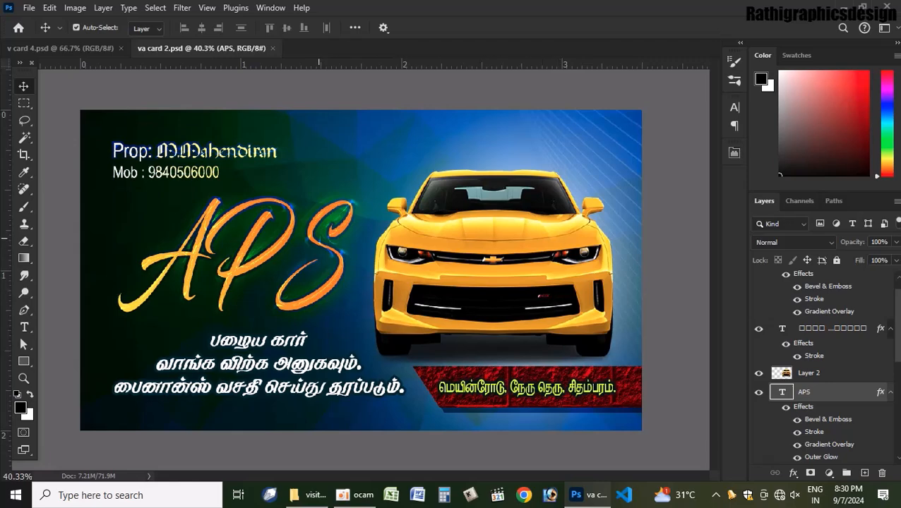
pyautogui.rightClick(327, 205)
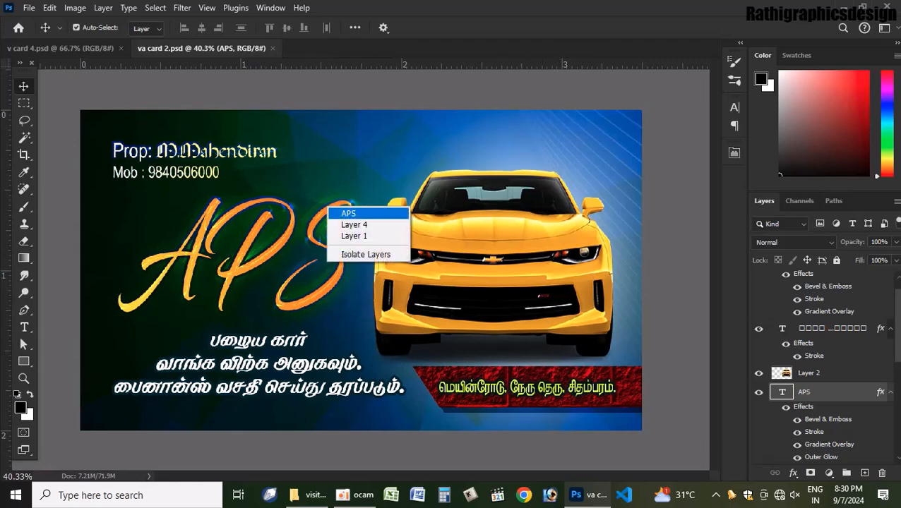
pyautogui.click(348, 214)
pyautogui.moveTo(333, 217); pyautogui.dragTo(354, 204)
pyautogui.hotkey('ctrl', 'z')
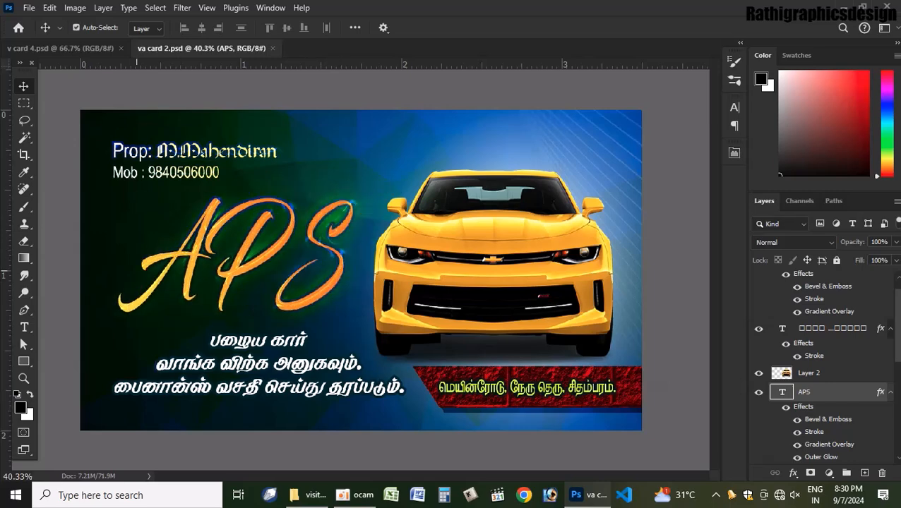
# Replace the APS title text on the car card with "a" followed by "Rathi"
pyautogui.click(24, 327)
pyautogui.click(214, 276)
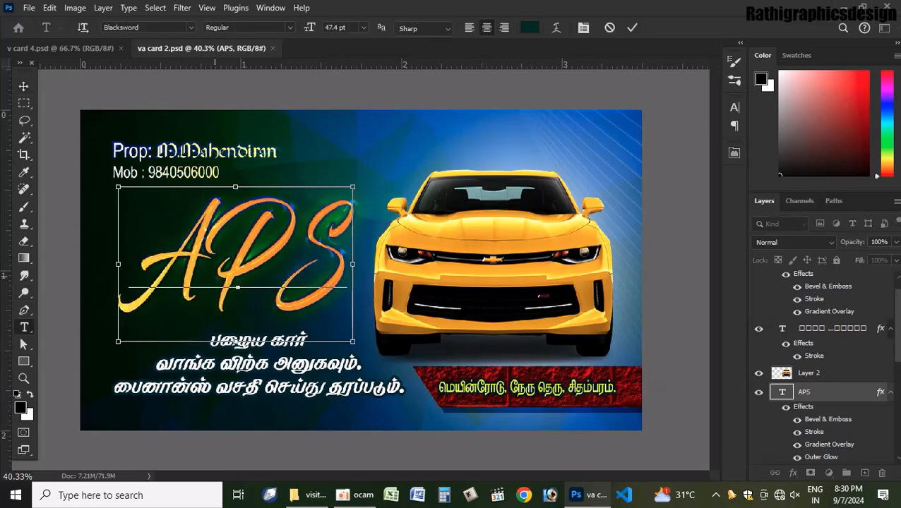
pyautogui.hotkey('ctrl', 'a')
pyautogui.write('a')
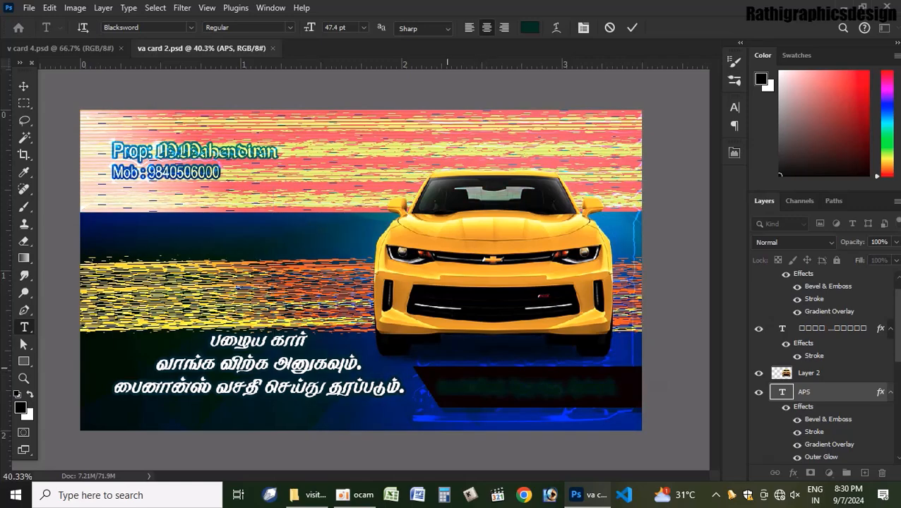
pyautogui.scroll(3, 313, 273)
pyautogui.press('ctrl')
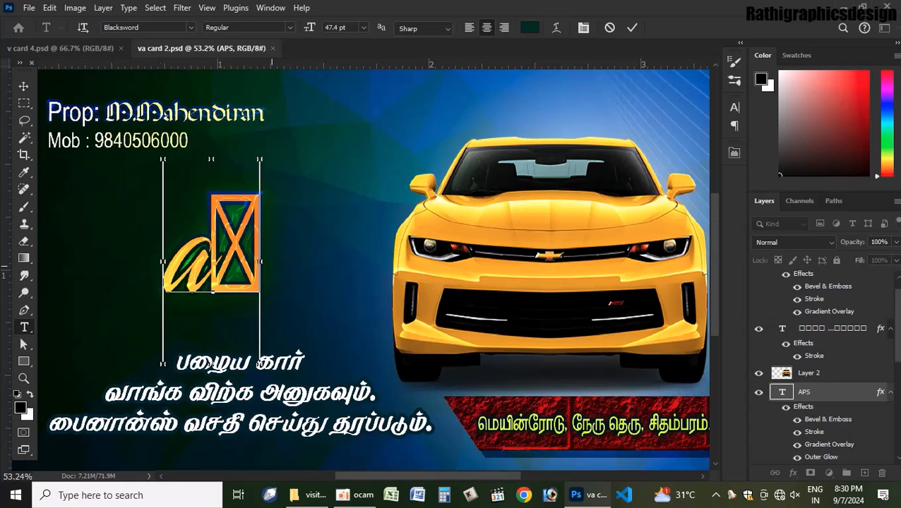
pyautogui.press('BackSpace')
pyautogui.write('R')
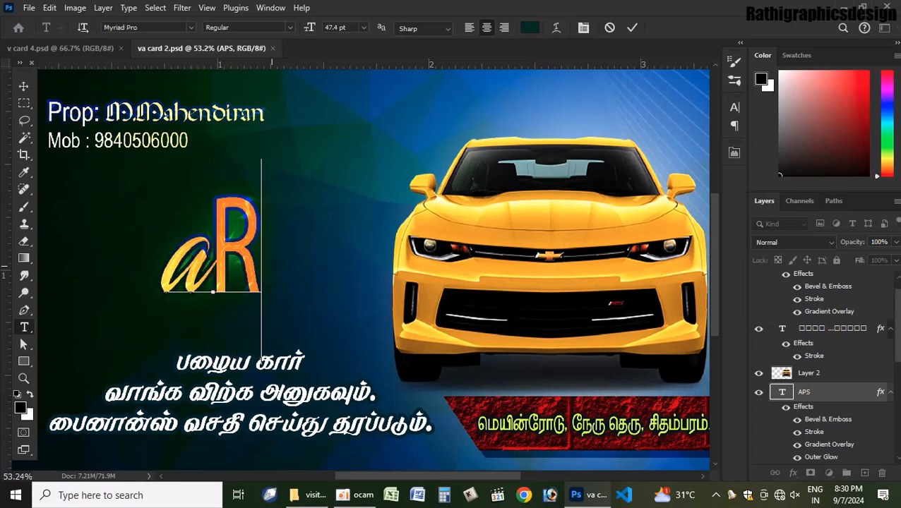
pyautogui.write('athi')
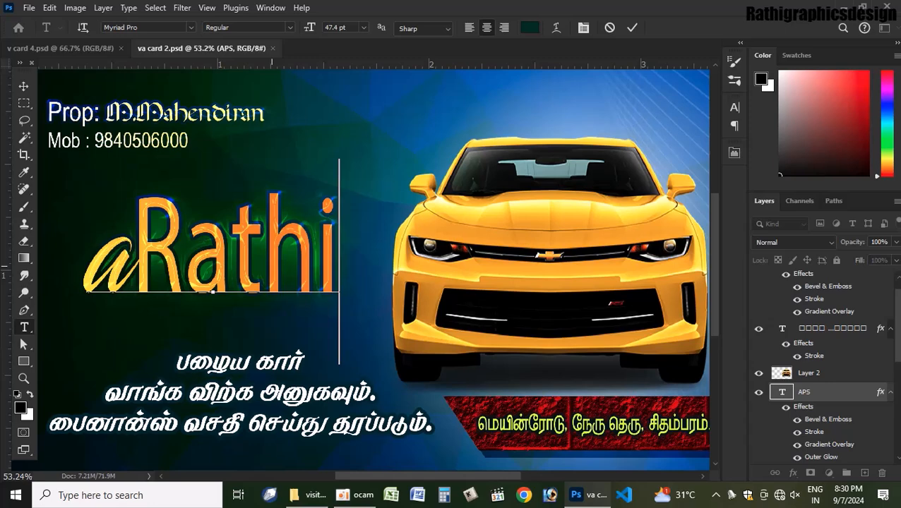
# Insert "Rathi" in the Blacksword font and delete the surrounding extra characters so the car card's title reads only "Rathi"
pyautogui.click(132, 260)
pyautogui.write('\\')
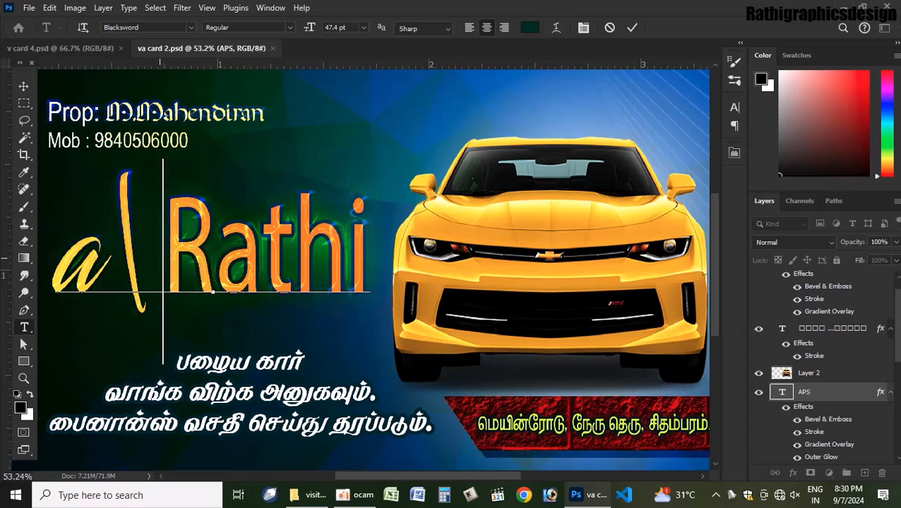
pyautogui.write('Rathi')
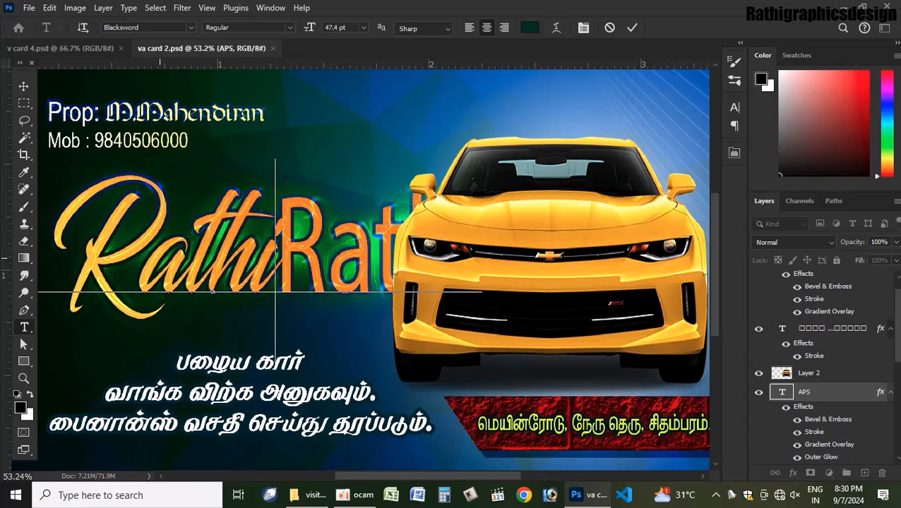
pyautogui.press('Right')
pyautogui.press('BackSpace')
pyautogui.press('Delete')
pyautogui.press('Delete')
pyautogui.press('Delete')
pyautogui.press('Delete')
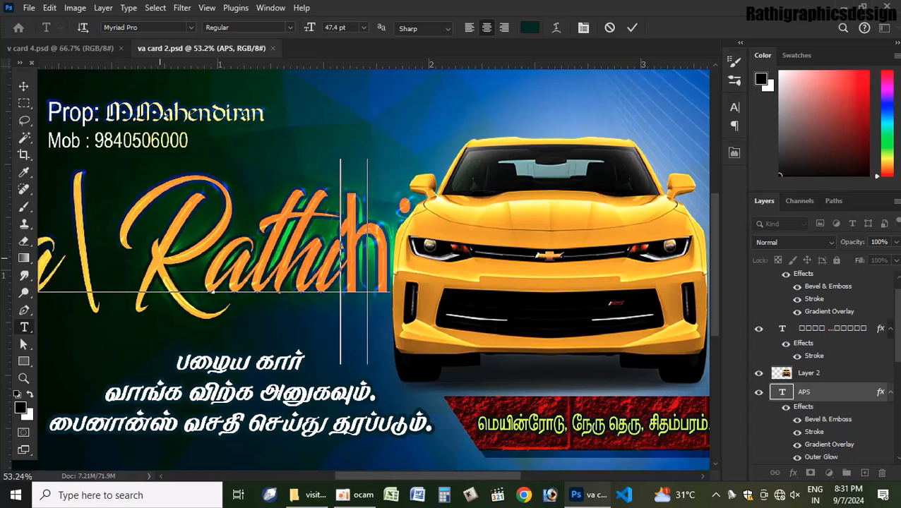
pyautogui.press('Delete')
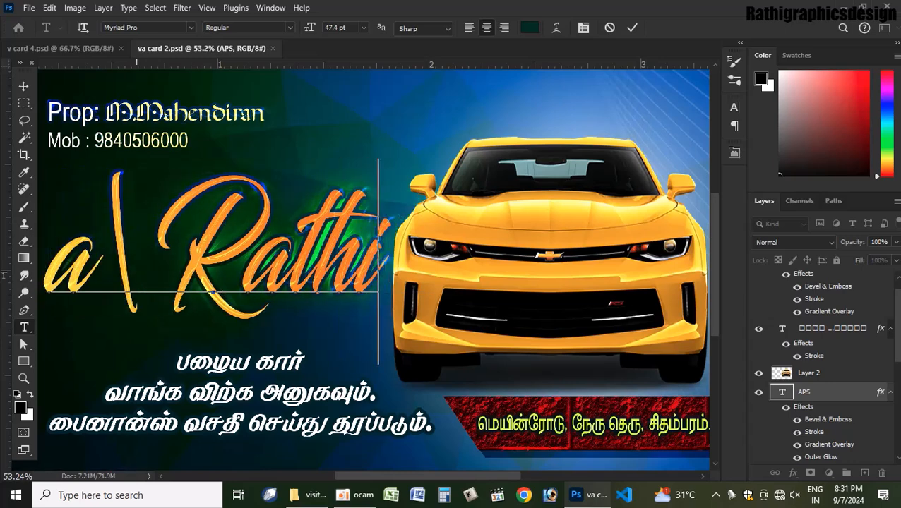
pyautogui.moveTo(157, 259); pyautogui.dragTo(47, 258)
pyautogui.press('BackSpace')
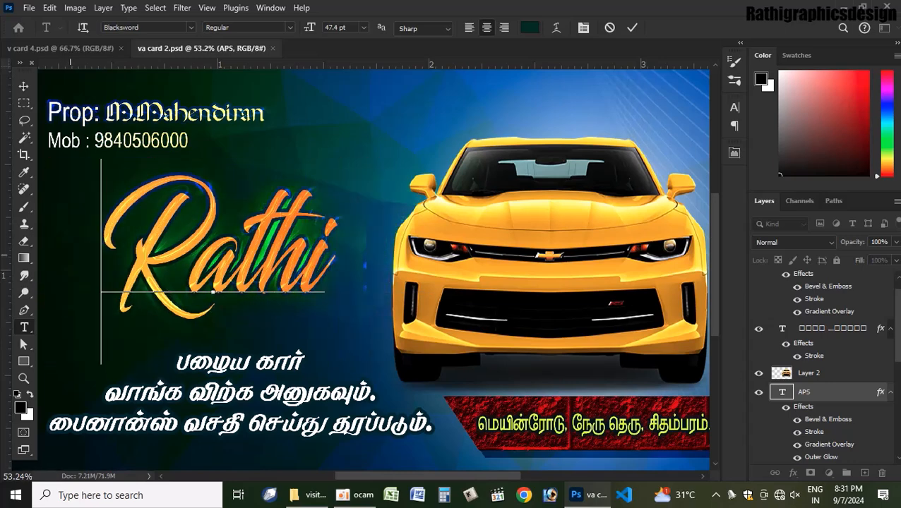
pyautogui.click(24, 86)
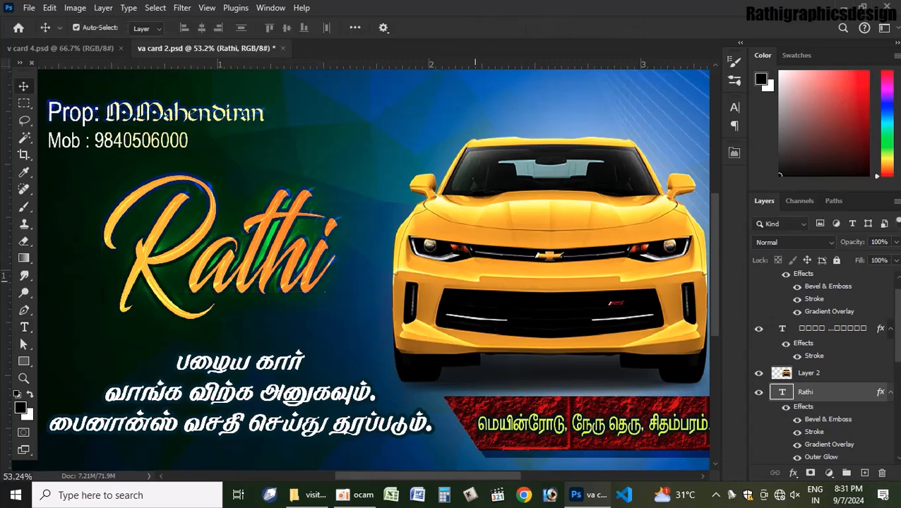
# Try moving the yellow car image up and right on the card, and undo the move
pyautogui.scroll(-3, 344, 275)
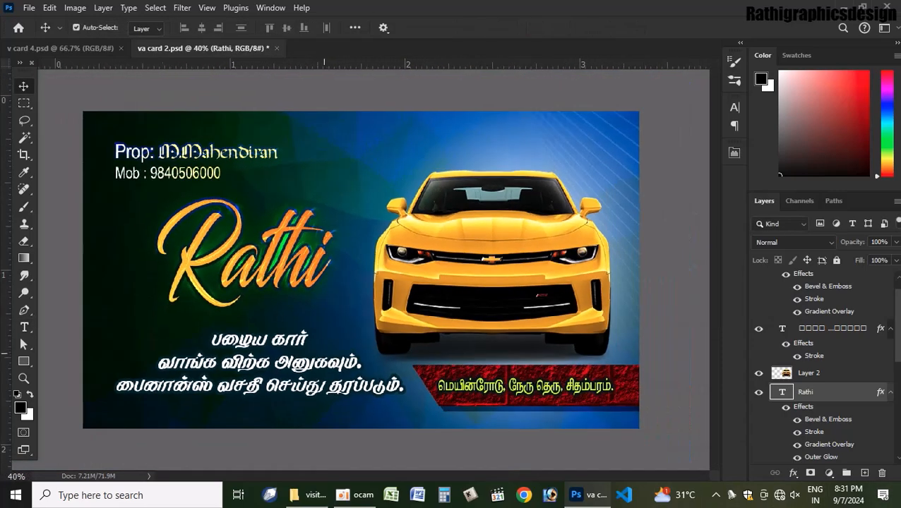
pyautogui.scroll(2, 324, 294)
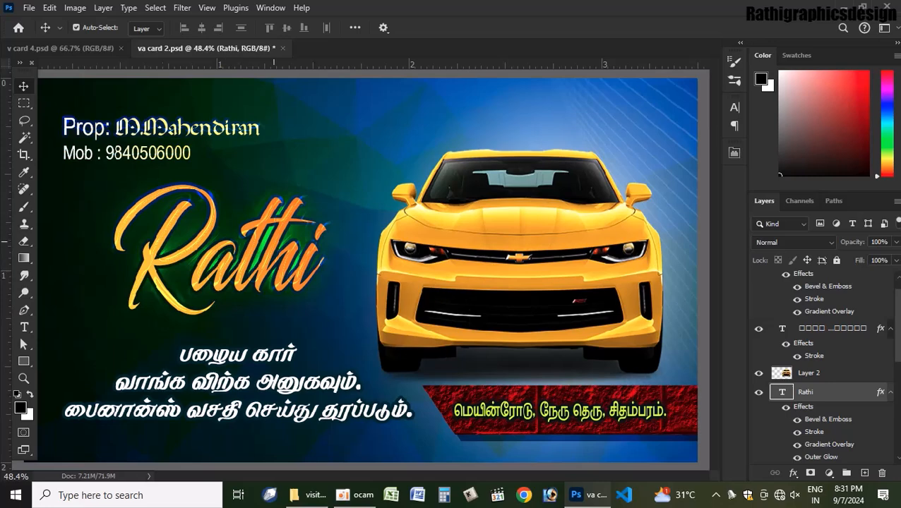
pyautogui.scroll(-2, 408, 270)
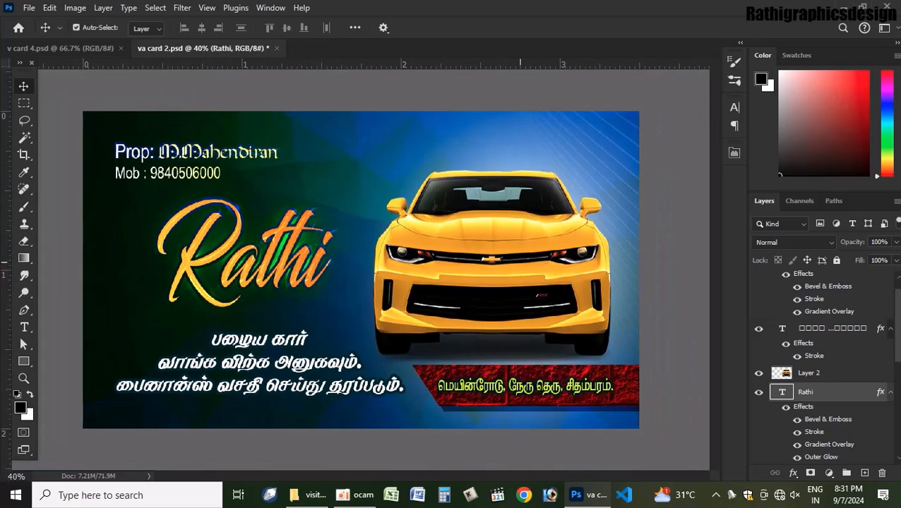
pyautogui.moveTo(518, 276); pyautogui.dragTo(533, 207)
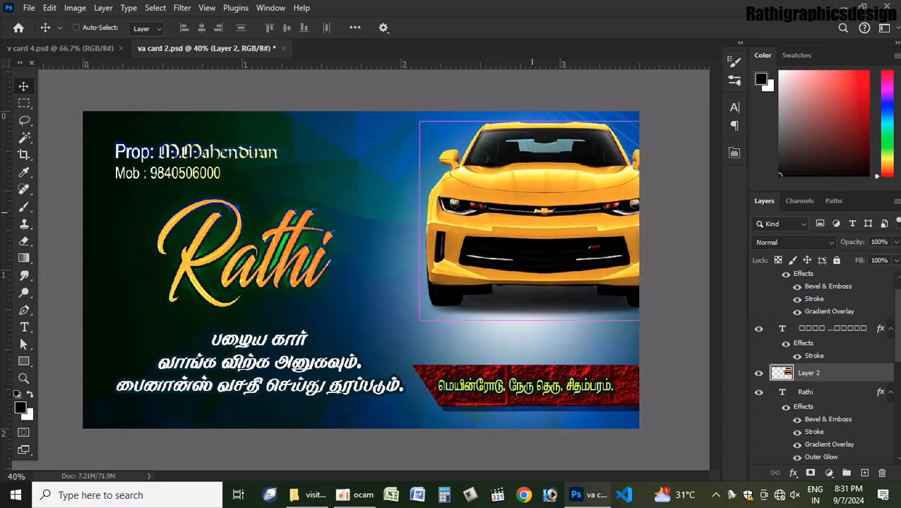
pyautogui.hotkey('ctrl', 'z')
# Select Layer 3 above the car, try further moves of the car image with undo, and leave the car shifted slightly up and right
pyautogui.rightClick(503, 158)
pyautogui.click(526, 165)
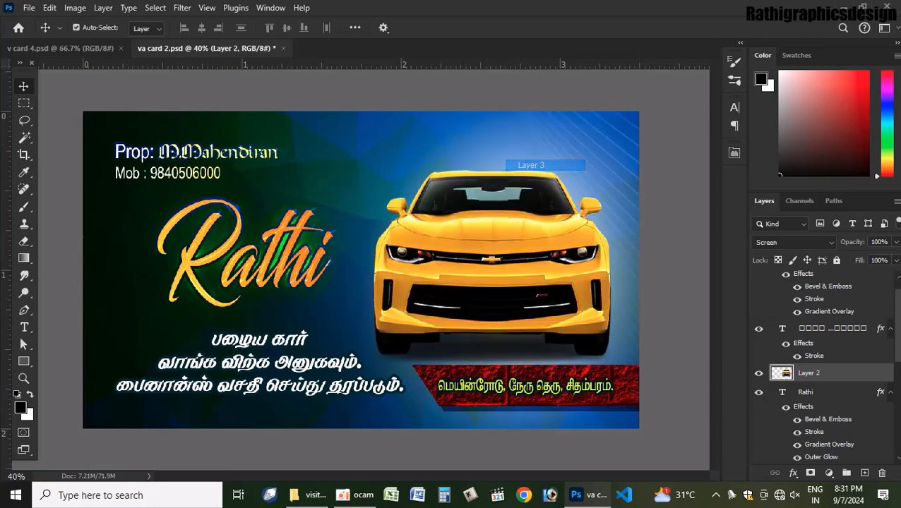
pyautogui.moveTo(498, 261); pyautogui.dragTo(539, 222)
pyautogui.hotkey('ctrl', 'z')
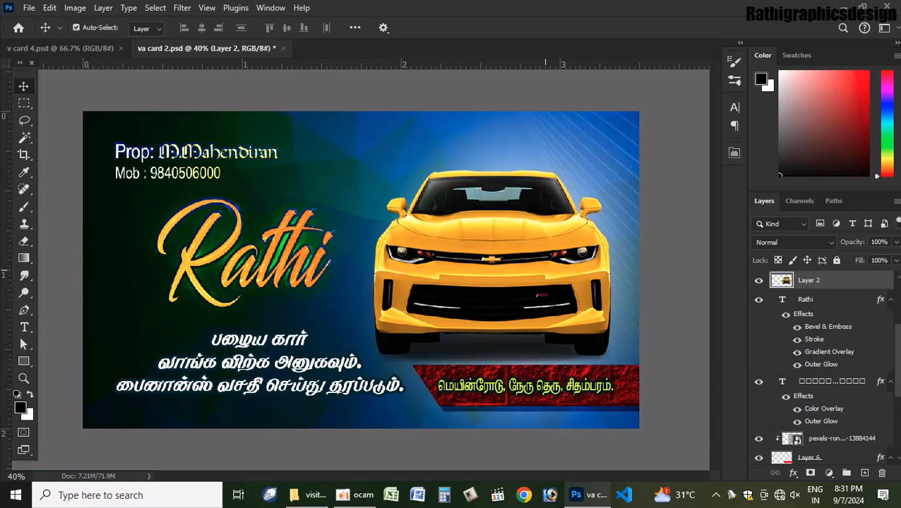
pyautogui.moveTo(515, 253); pyautogui.dragTo(661, 110)
pyautogui.hotkey('ctrl', 'z')
pyautogui.moveTo(613, 138); pyautogui.dragTo(462, 211)
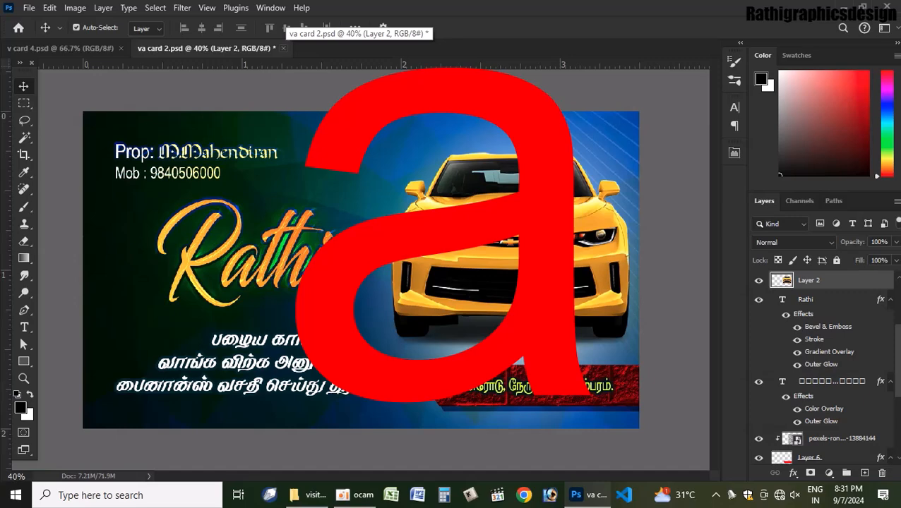
# Close va card 2.psd without saving the changes
pyautogui.click(283, 48)
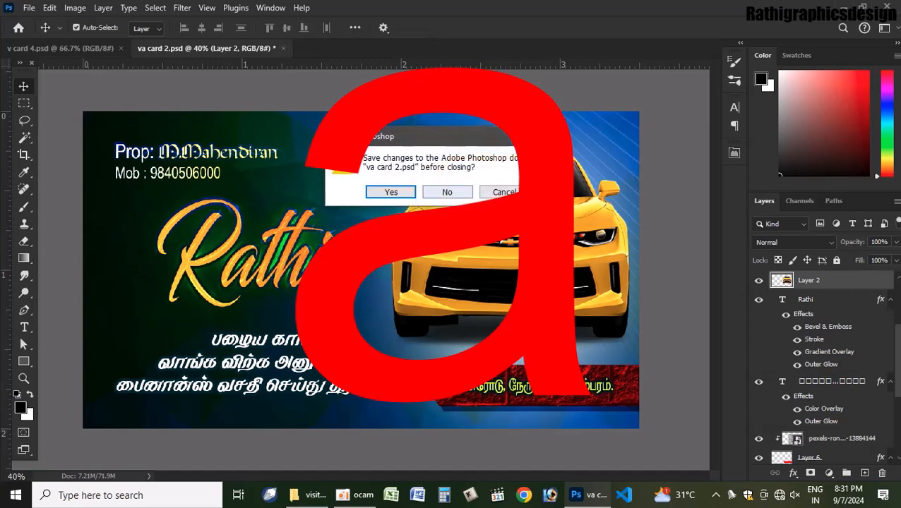
pyautogui.click(447, 192)
# Delete the extra vowel sign in the studio card's small red heading so it reads ஸ்ரீ கருப்பசாமி துணை, and save v card 4.psd
pyautogui.scroll(-2, 413, 287)
pyautogui.scroll(3, 413, 287)
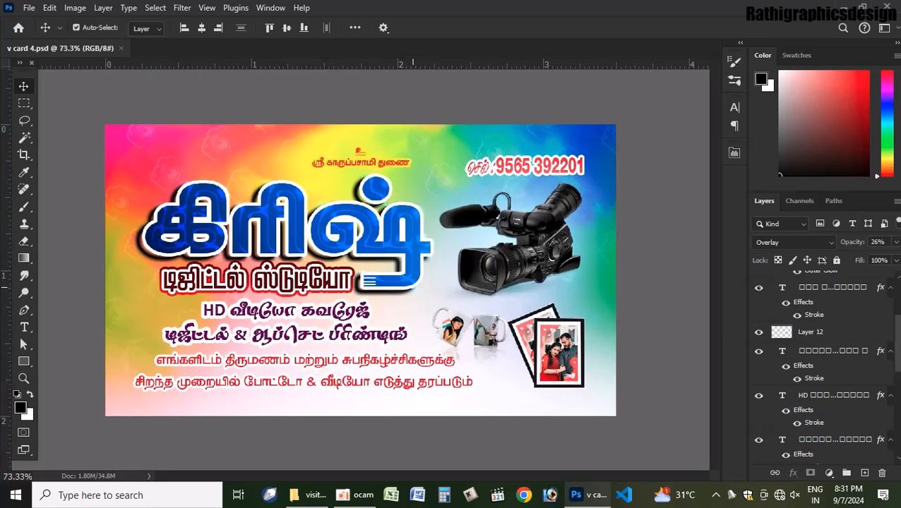
pyautogui.scroll(1, 413, 288)
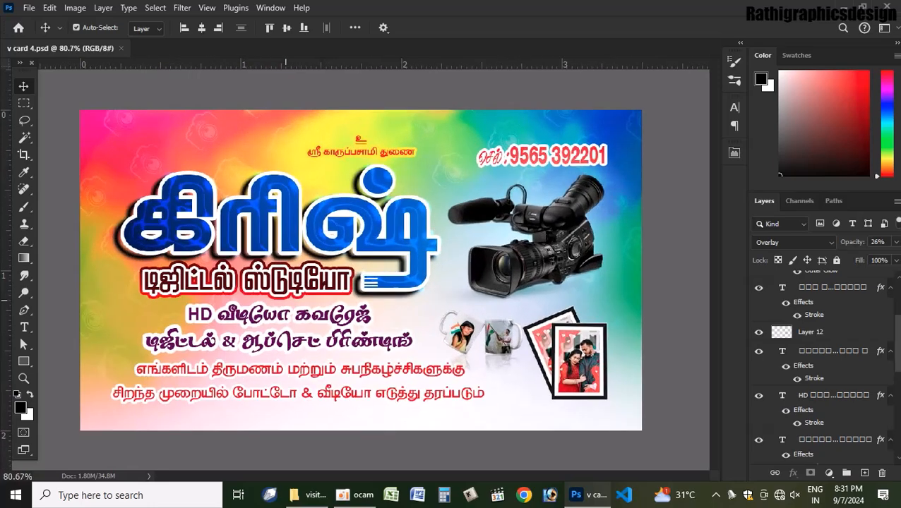
pyautogui.click(24, 327)
pyautogui.click(360, 151)
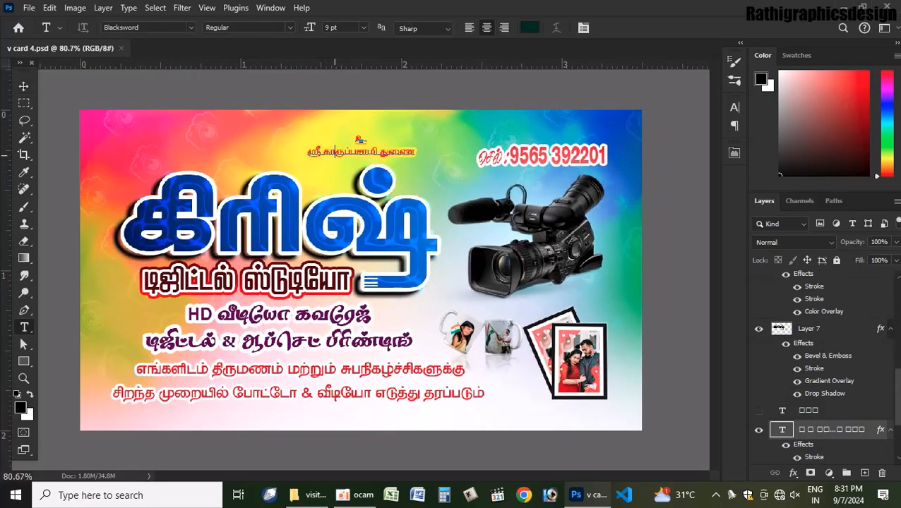
pyautogui.press('BackSpace')
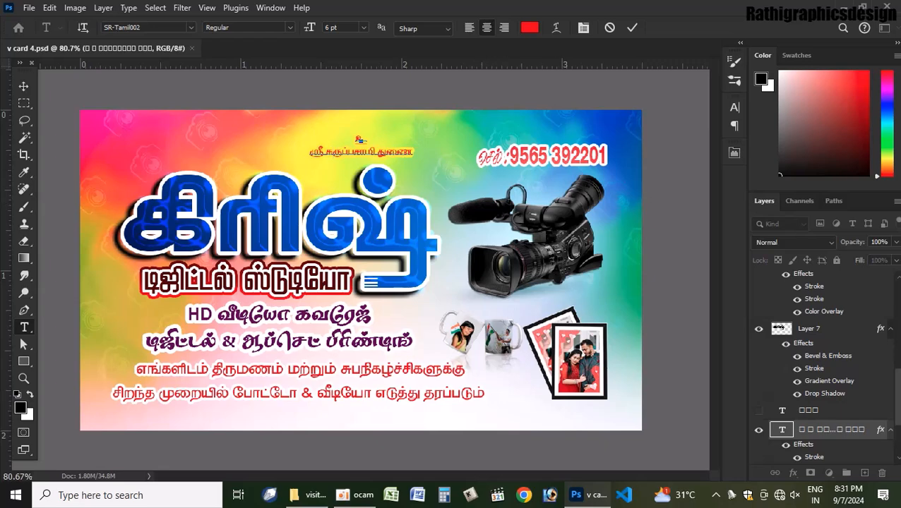
pyautogui.click(632, 27)
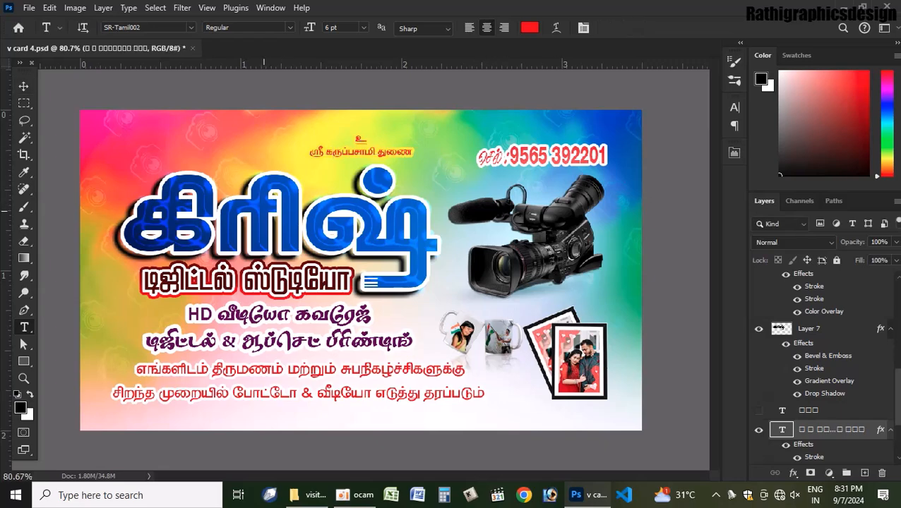
pyautogui.hotkey('ctrl', 's')
# Try moving the large blue studio title up and right, and undo the move
pyautogui.click(23, 86)
pyautogui.moveTo(340, 251); pyautogui.dragTo(358, 233)
pyautogui.hotkey('ctrl', 'z')
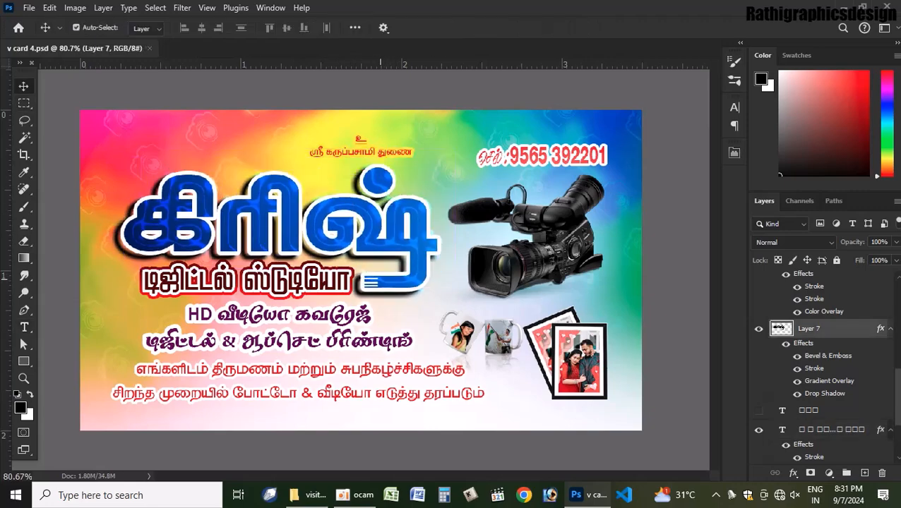
# Show the hidden black title text layer below Layer 7, and hide Layer 7 with its blue title
pyautogui.scroll(5, 370, 282)
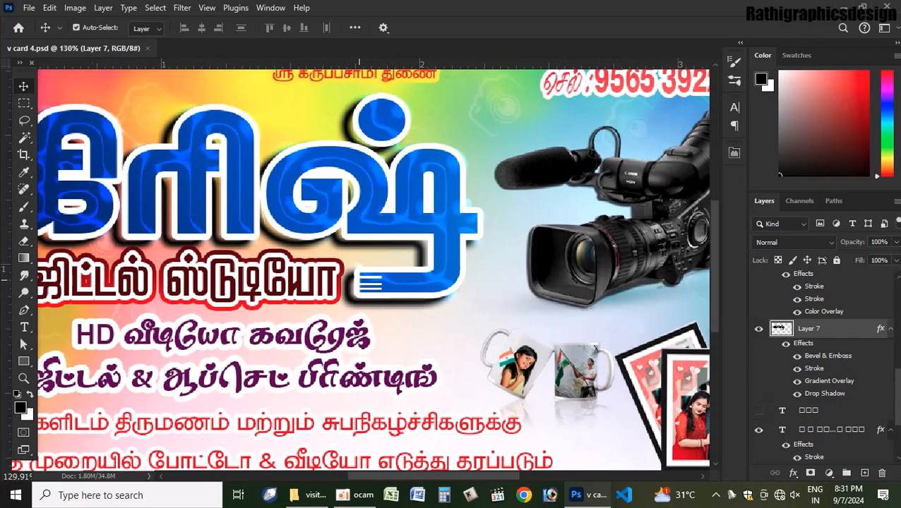
pyautogui.scroll(-3, 402, 269)
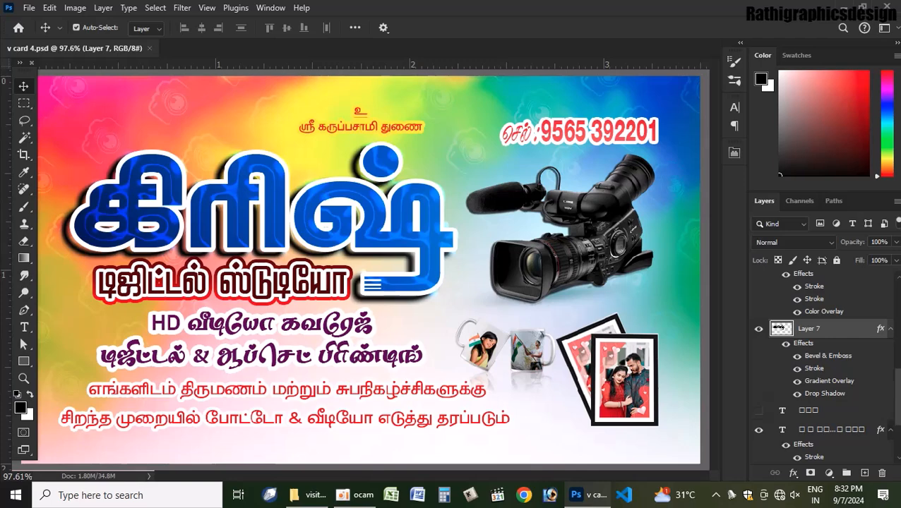
pyautogui.click(758, 410)
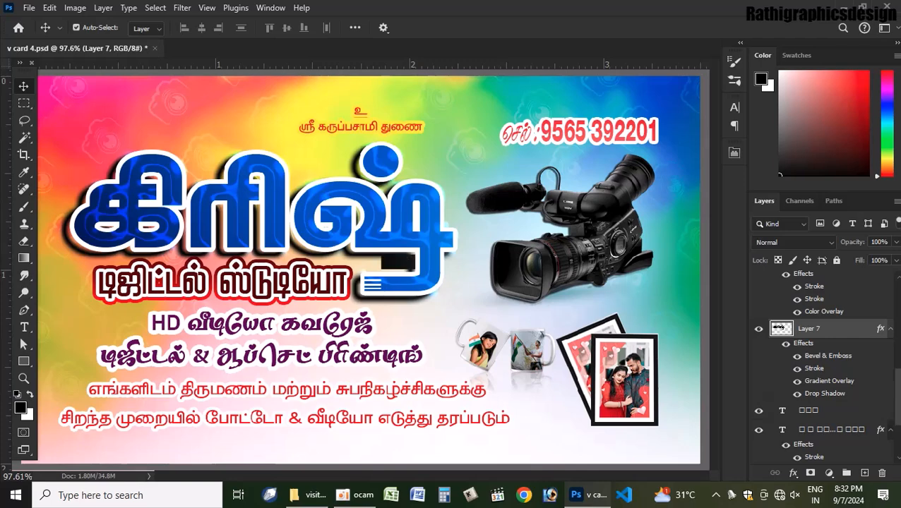
pyautogui.click(758, 329)
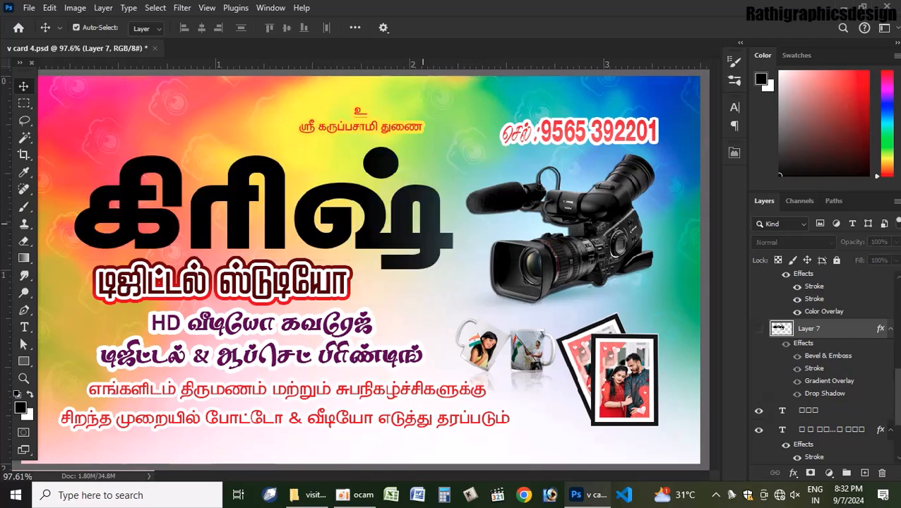
pyautogui.click(758, 328)
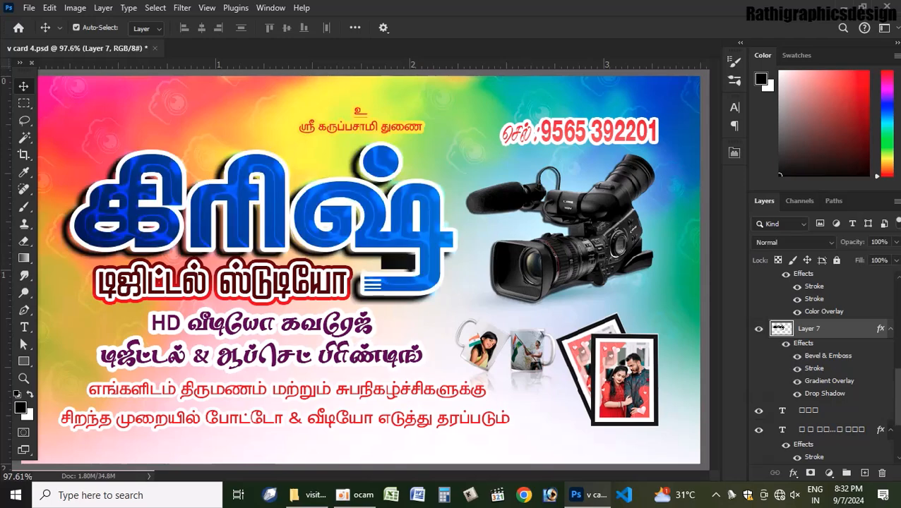
pyautogui.click(759, 411)
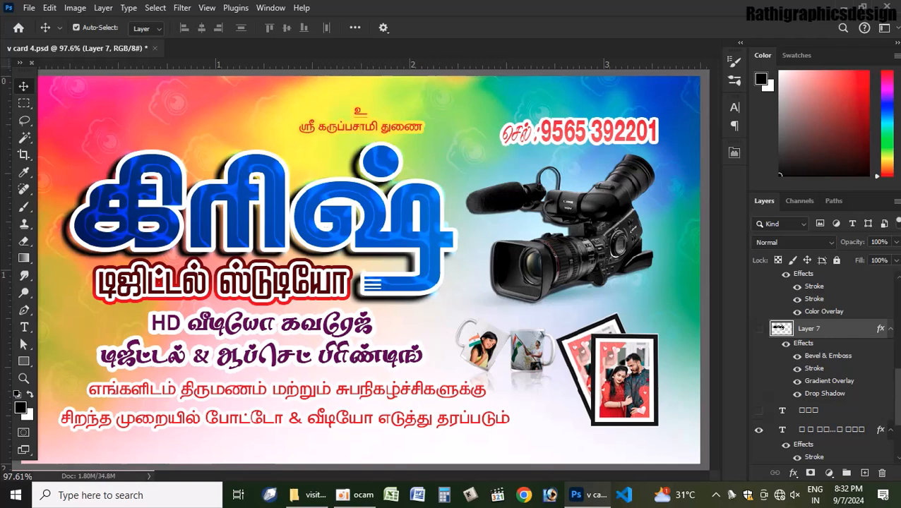
pyautogui.click(758, 328)
pyautogui.click(758, 410)
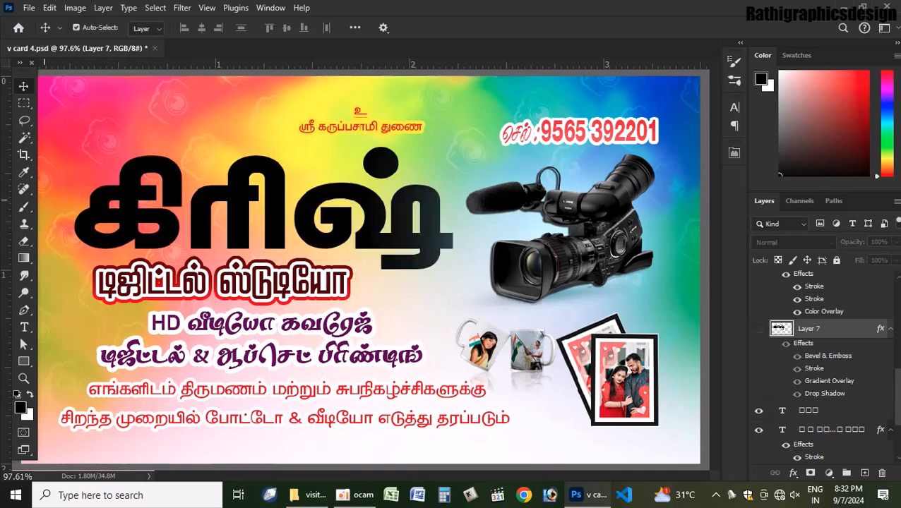
# Replace the letters after கி in the large black title so it reads கிரிதரன்
pyautogui.click(24, 327)
pyautogui.click(305, 210)
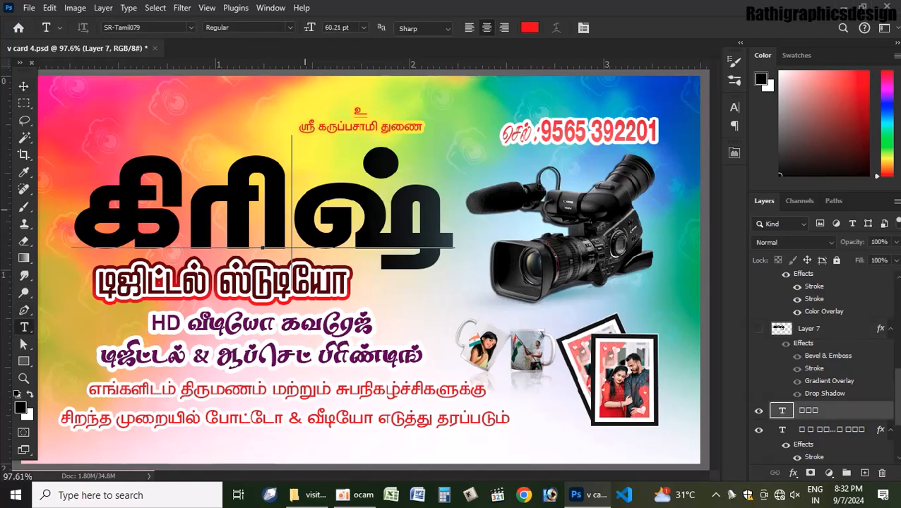
pyautogui.doubleClick(292, 198)
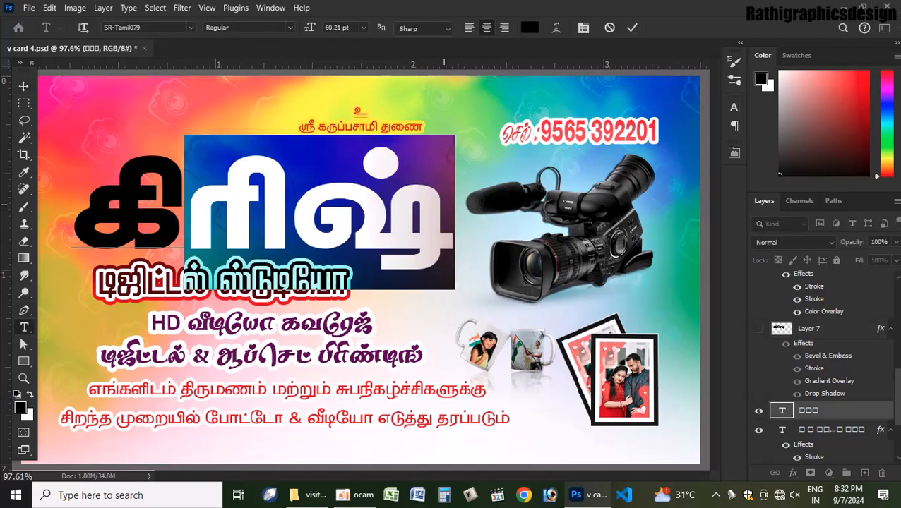
pyautogui.write('ற்ஸ்ரீ')
pyautogui.press('BackSpace')
pyautogui.press('BackSpace')
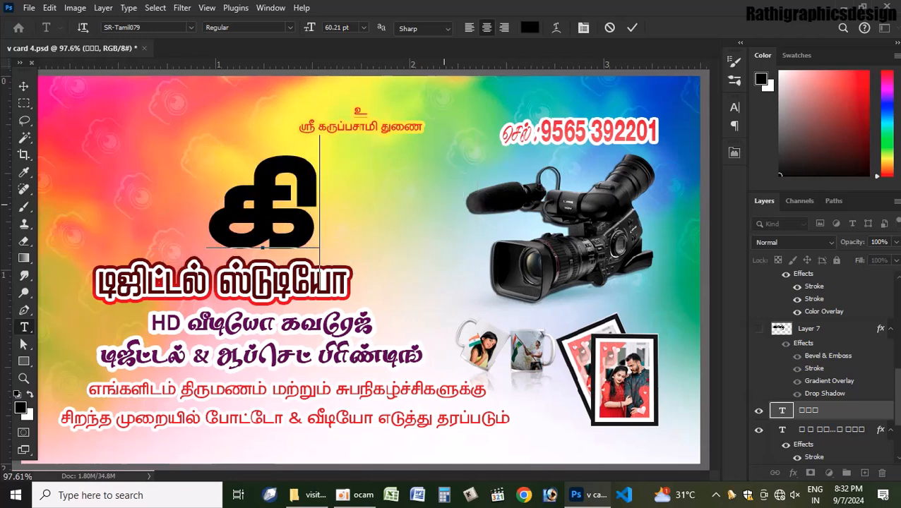
pyautogui.write('ரிது')
pyautogui.write('ரன்')
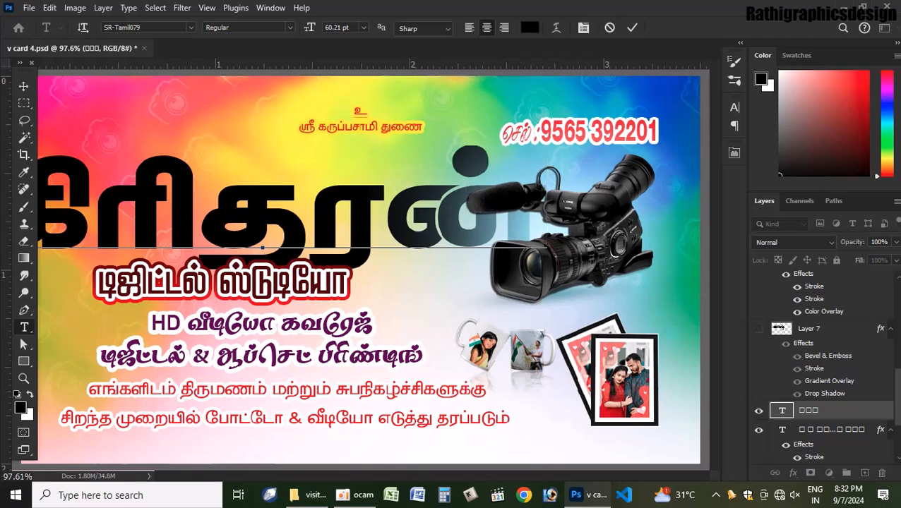
pyautogui.hotkey('ctrl', 'Return')
# Bring the black title layer to the front and scale it down proportionally to about 39 pt so it fits beside the camera
pyautogui.press('v')
pyautogui.hotkey('ctrl', 'shift', ']')
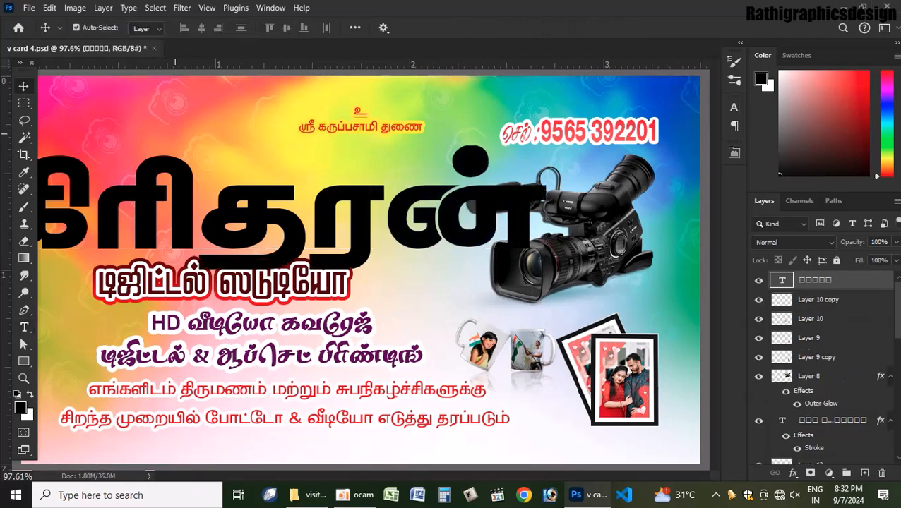
pyautogui.hotkey('ctrl', 't')
pyautogui.scroll(-2, 364, 271)
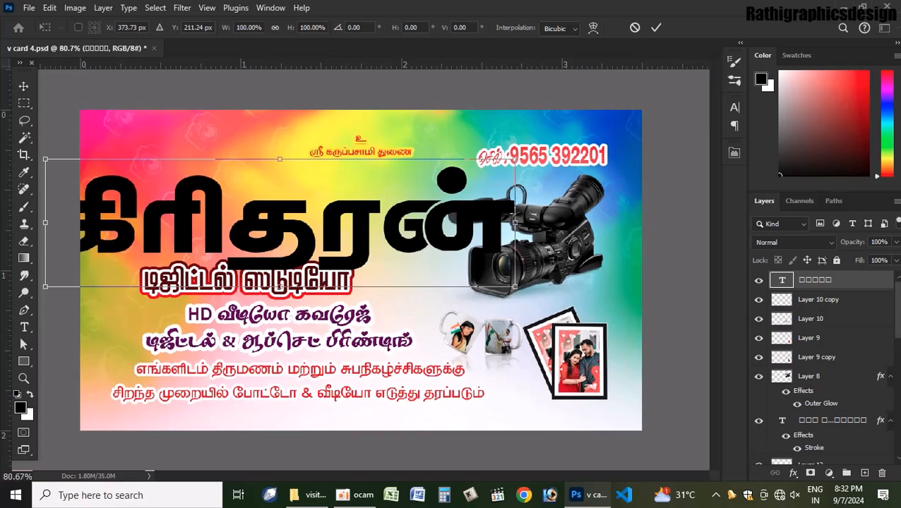
pyautogui.moveTo(45, 287); pyautogui.dragTo(106, 269)
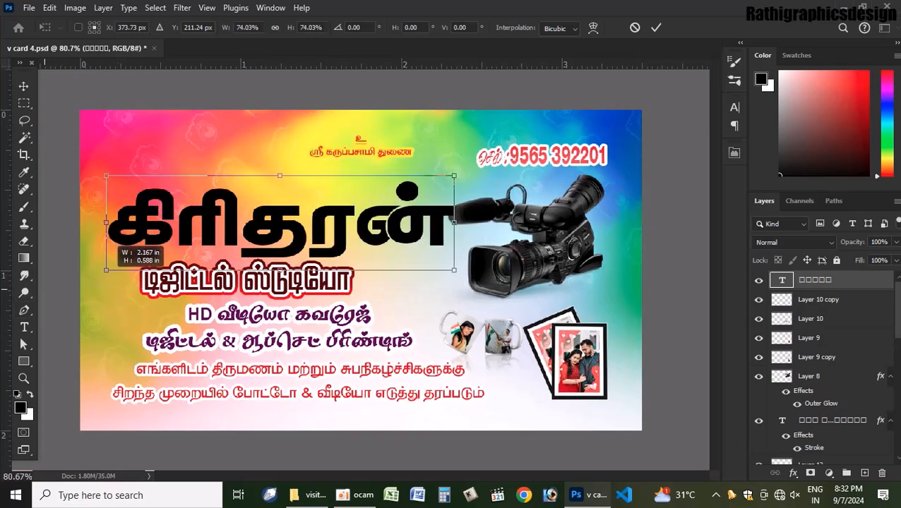
pyautogui.moveTo(453, 272); pyautogui.dragTo(416, 257)
pyautogui.press('Return')
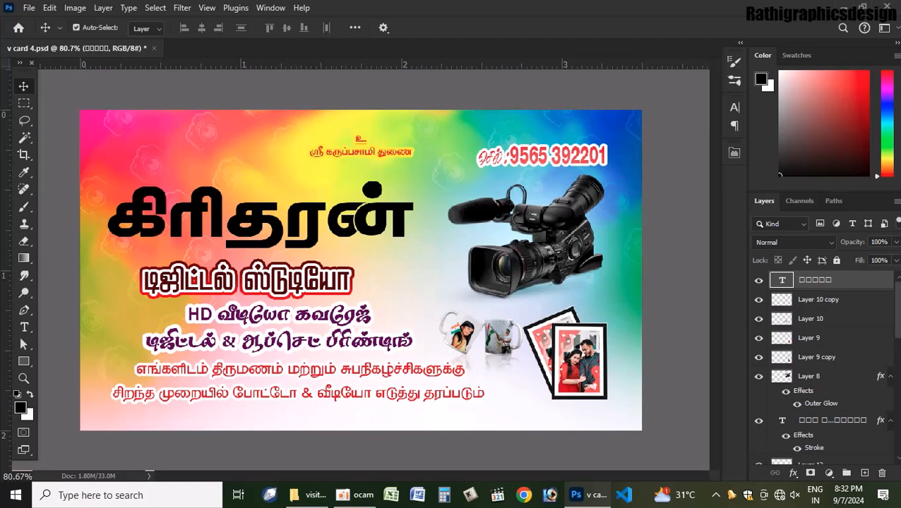
# Show Layer 7 with its blue title again behind the black title
pyautogui.scroll(-2, 822, 367)
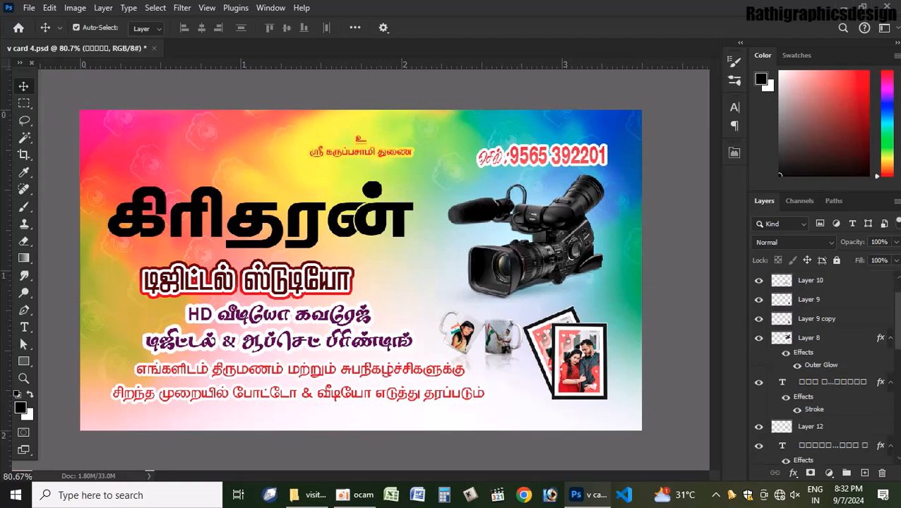
pyautogui.scroll(2, 822, 367)
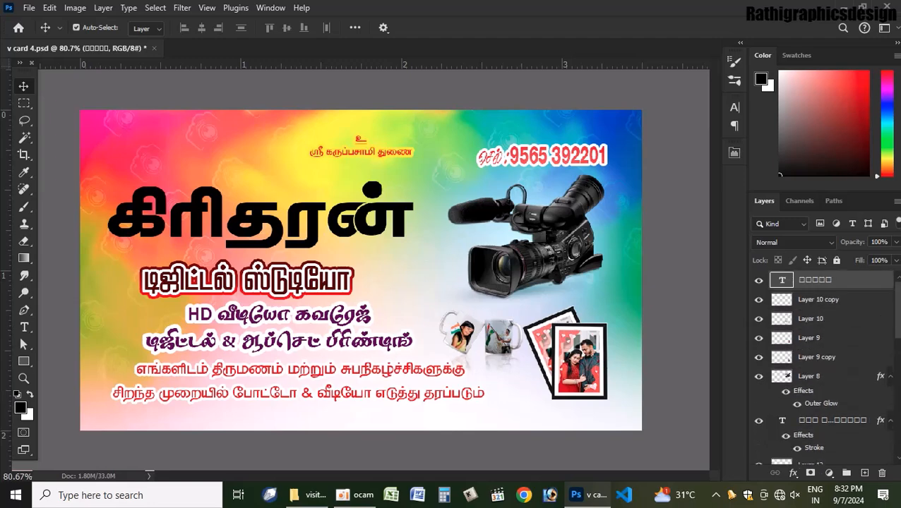
pyautogui.scroll(-3, 822, 368)
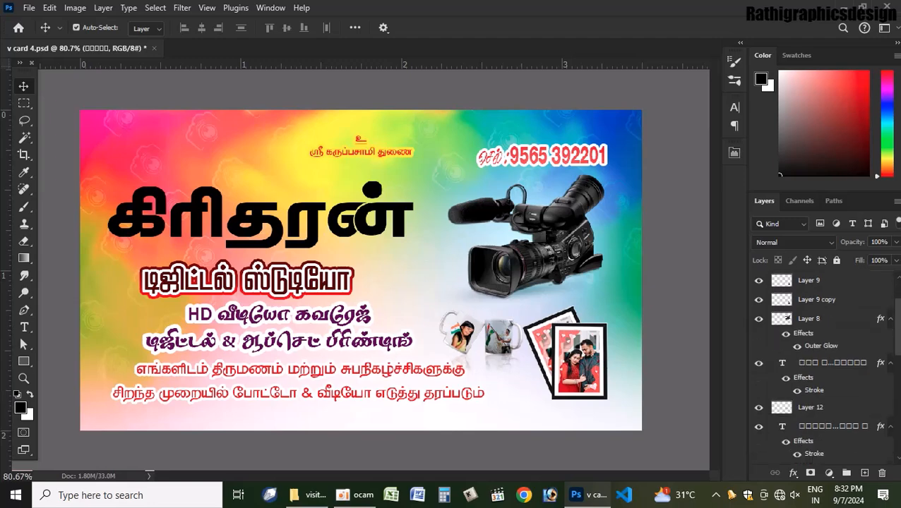
pyautogui.scroll(3, 823, 367)
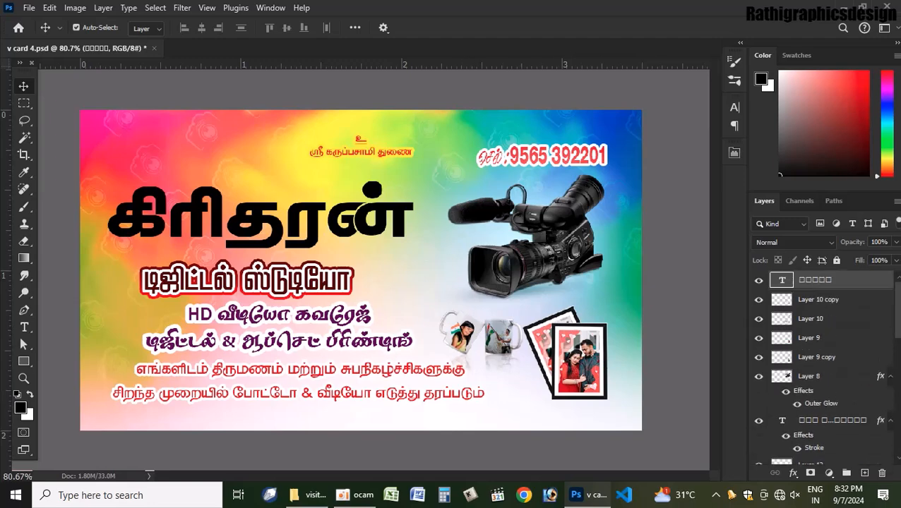
pyautogui.scroll(-5, 822, 367)
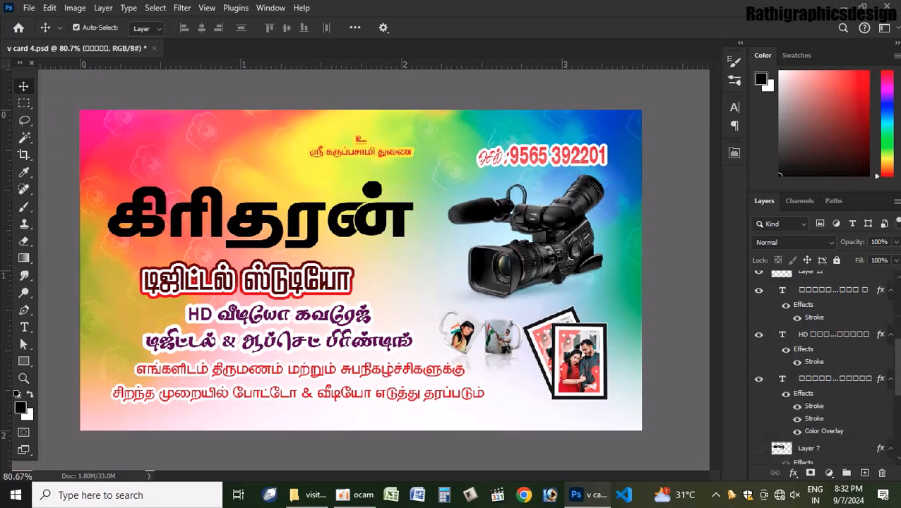
pyautogui.click(758, 386)
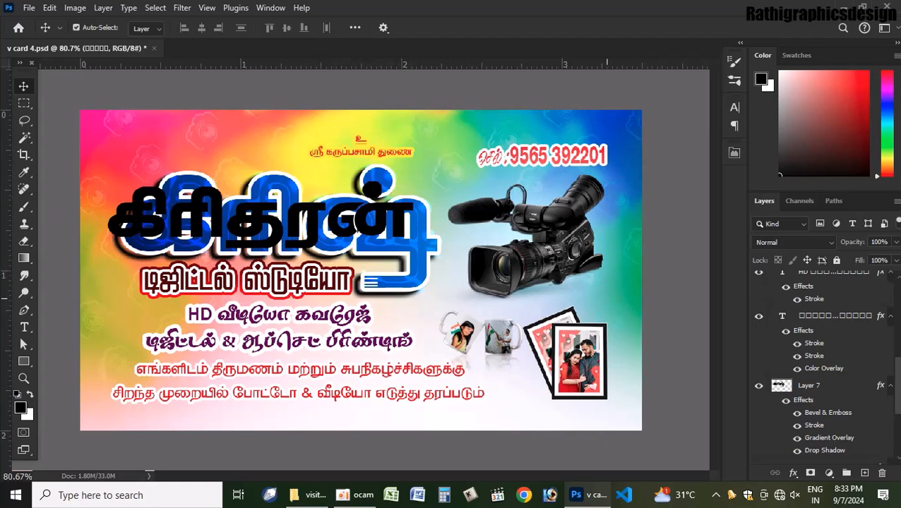
# Replace தரன் at the end of the black title with ஷ் so it reads கிரிஷ்
pyautogui.click(24, 327)
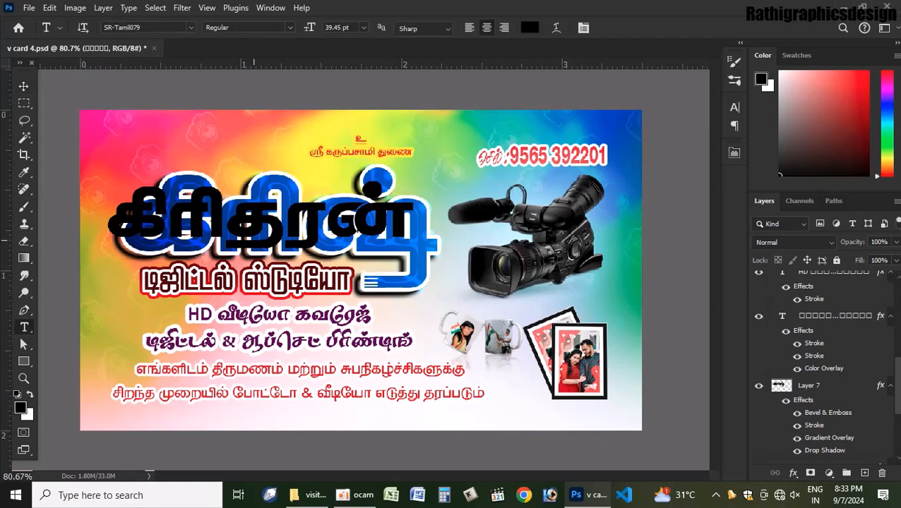
pyautogui.moveTo(226, 225); pyautogui.dragTo(565, 248)
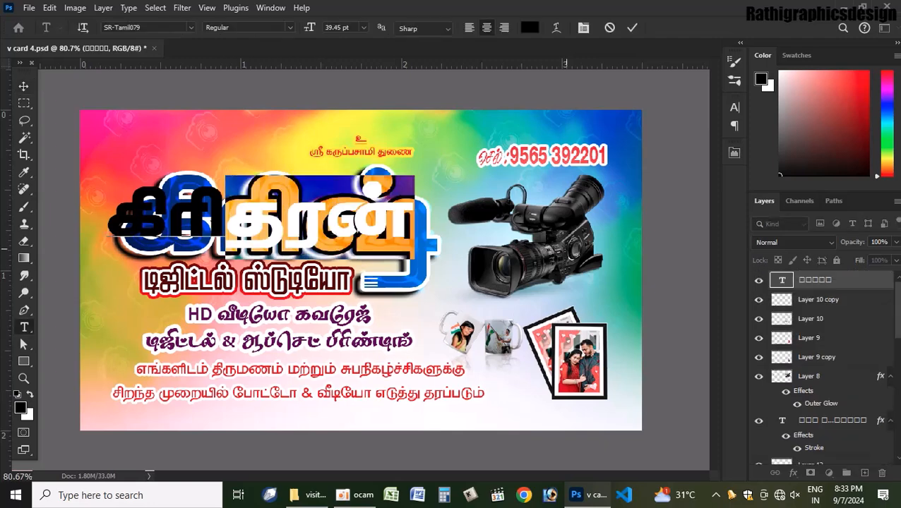
pyautogui.write('ஷ்')
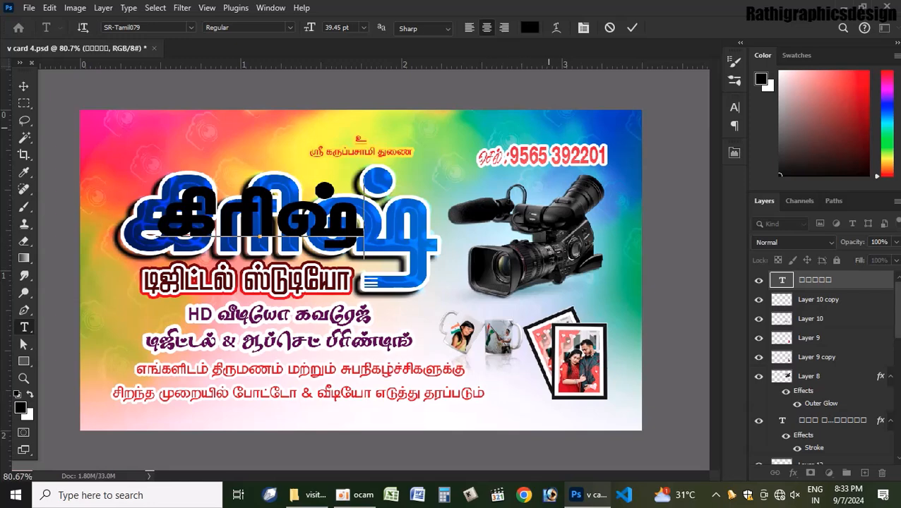
pyautogui.click(632, 28)
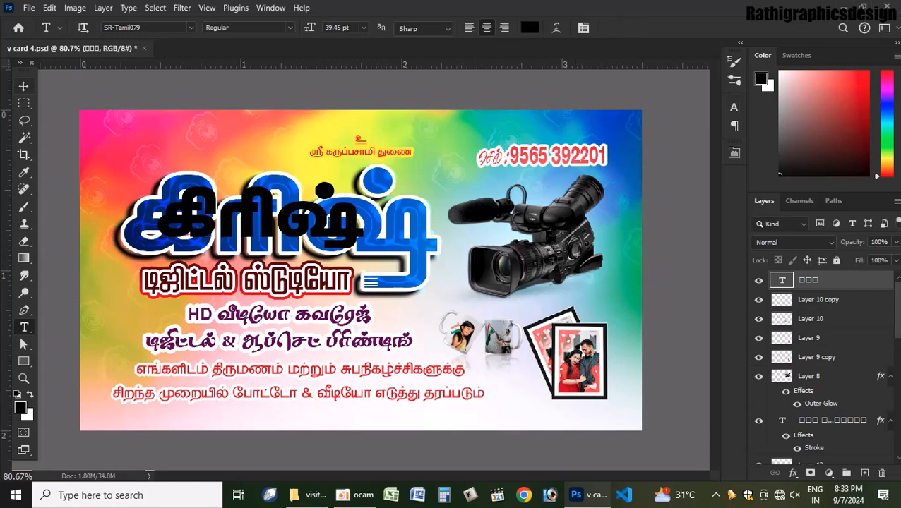
# Hide Layer 7 with its blue title so only the black title shows
pyautogui.click(24, 85)
pyautogui.click(298, 242)
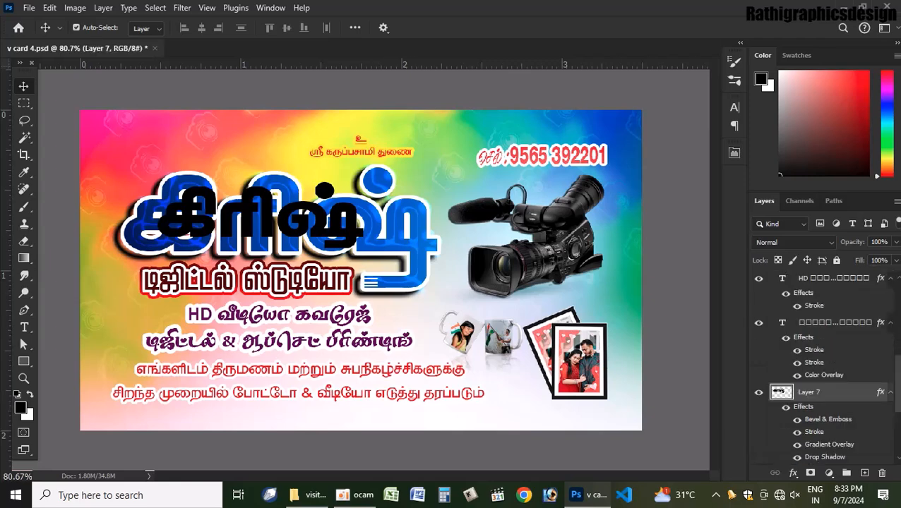
pyautogui.click(758, 393)
# Rasterize the black கிரிஷ் title text layer
pyautogui.click(353, 212)
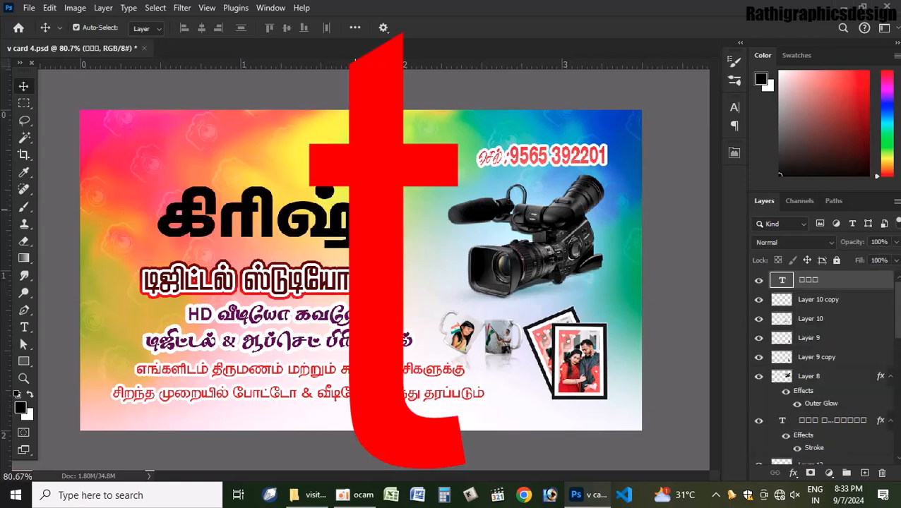
pyautogui.scroll(3, 356, 210)
pyautogui.rightClick(854, 280)
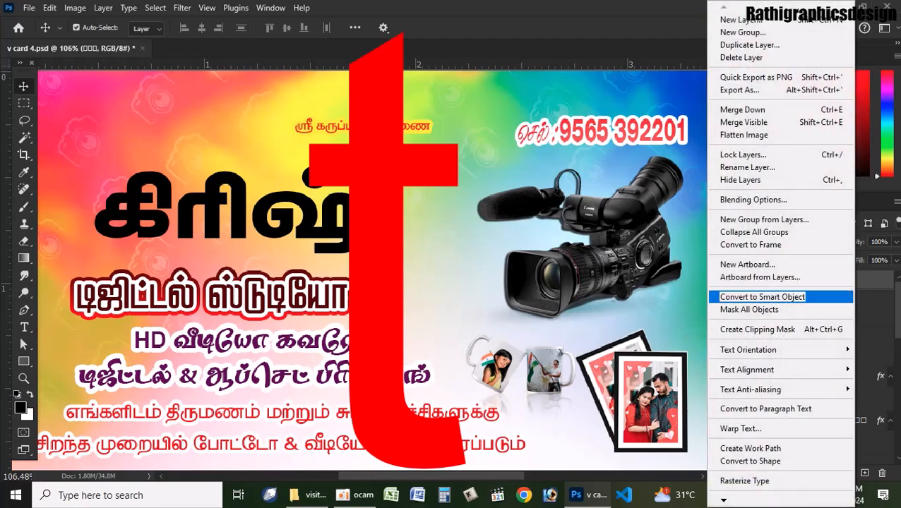
pyautogui.click(749, 481)
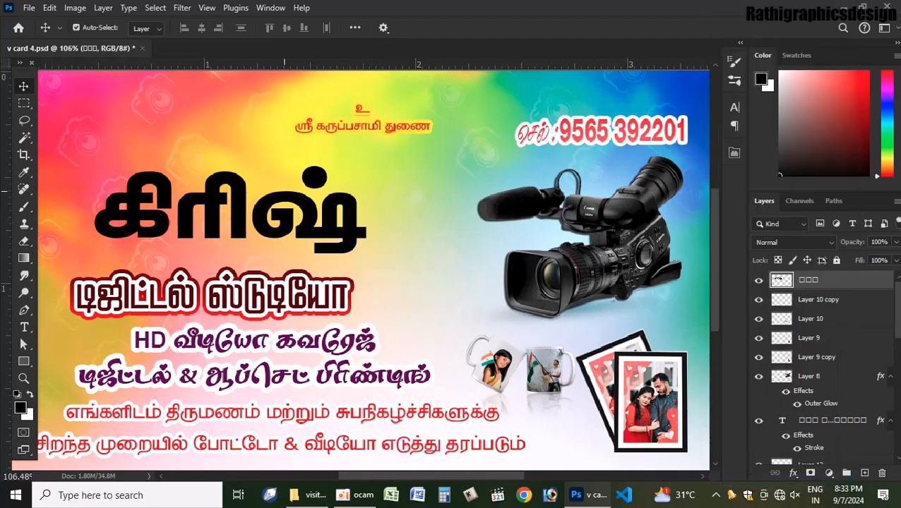
# Cut the lower tail of the black title's last letter onto its own layer and move it straight down
pyautogui.scroll(4, 357, 224)
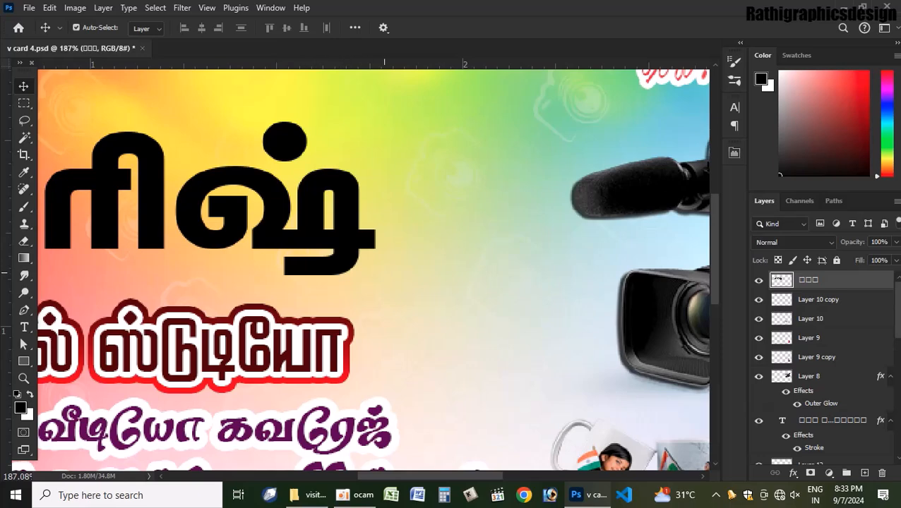
pyautogui.press('m')
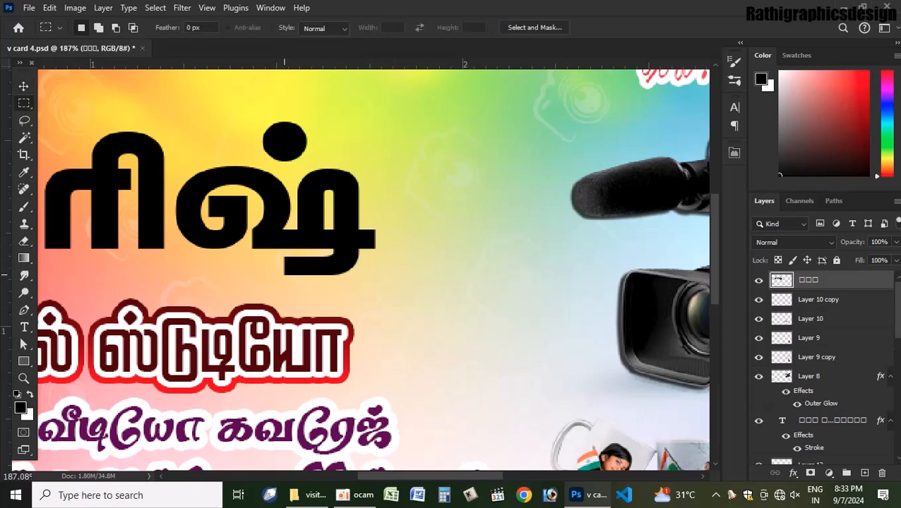
pyautogui.moveTo(276, 256); pyautogui.dragTo(429, 284)
pyautogui.hotkey('ctrl', 'j')
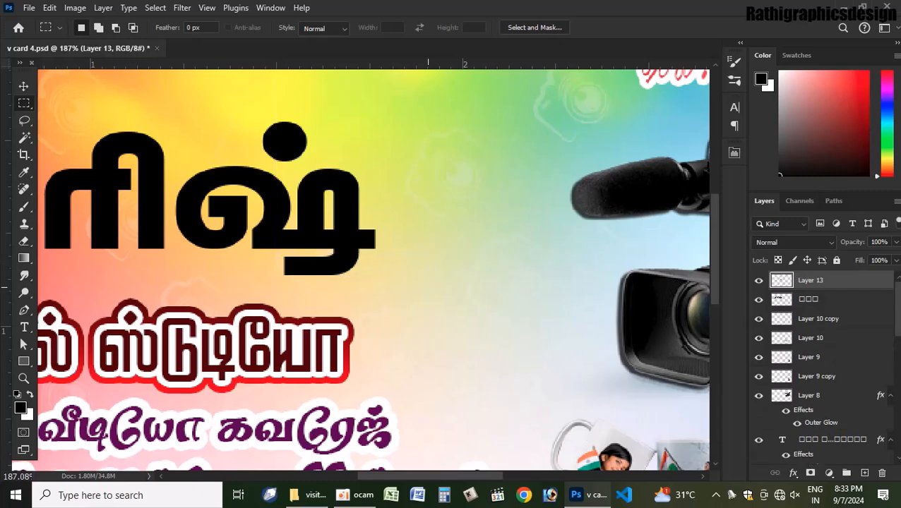
pyautogui.press('v')
pyautogui.moveTo(347, 255); pyautogui.dragTo(340, 284)
pyautogui.hotkey('ctrl', 'z')
# Put the short stub below the last letter's crossbar on the rasterized title layer onto its own new layer
pyautogui.press('m')
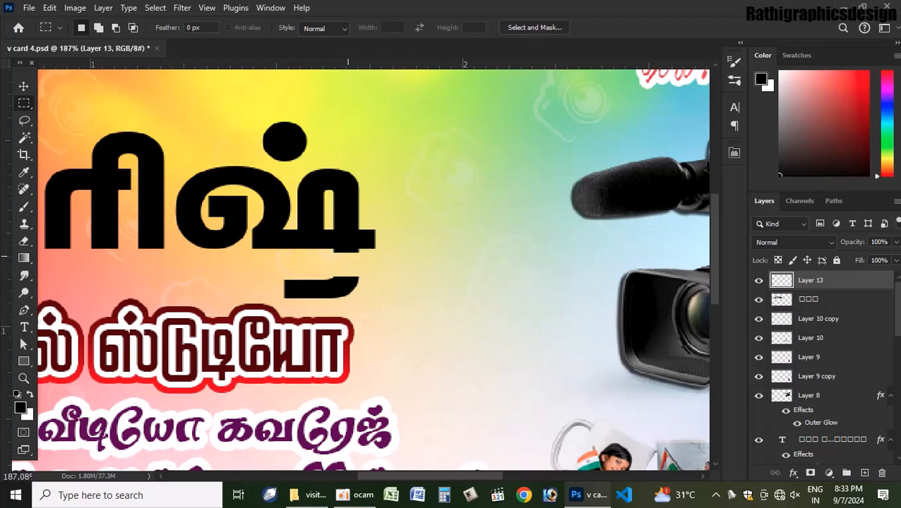
pyautogui.moveTo(328, 251); pyautogui.dragTo(380, 265)
pyautogui.scroll(5, 355, 250)
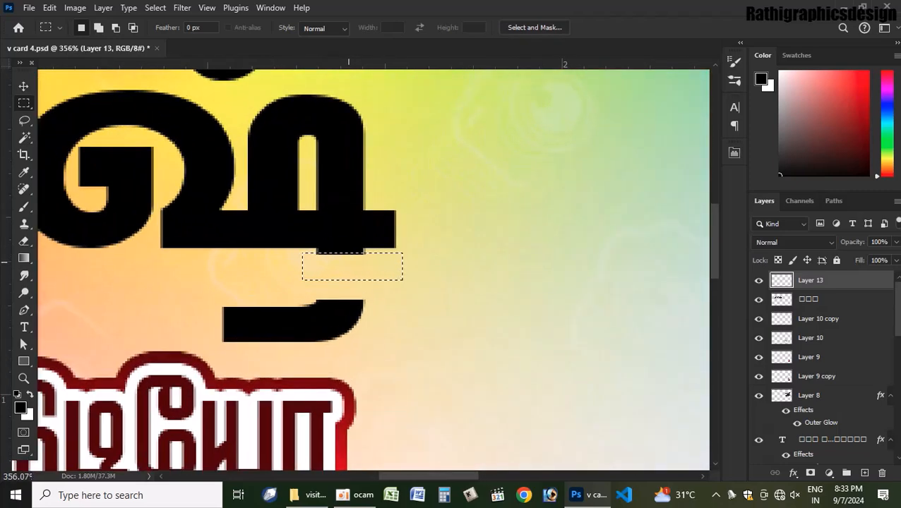
pyautogui.press('Up')
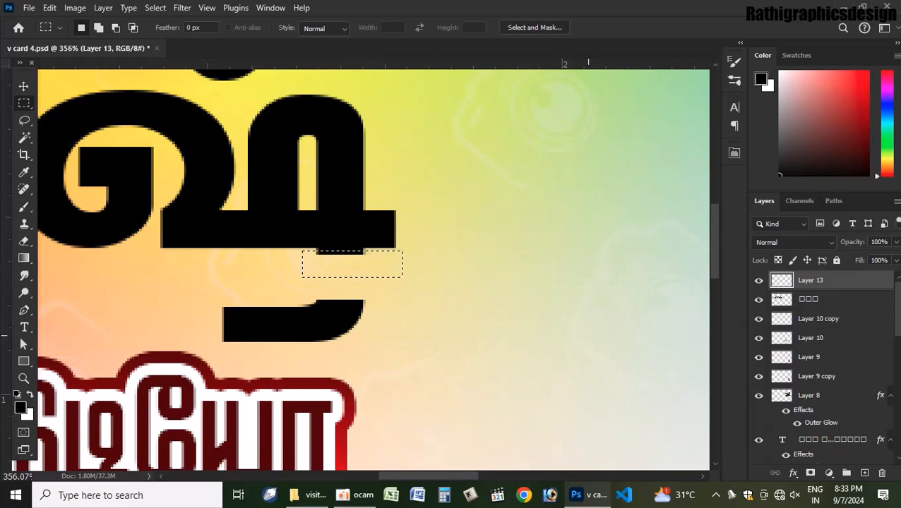
pyautogui.hotkey('ctrl', 'j')
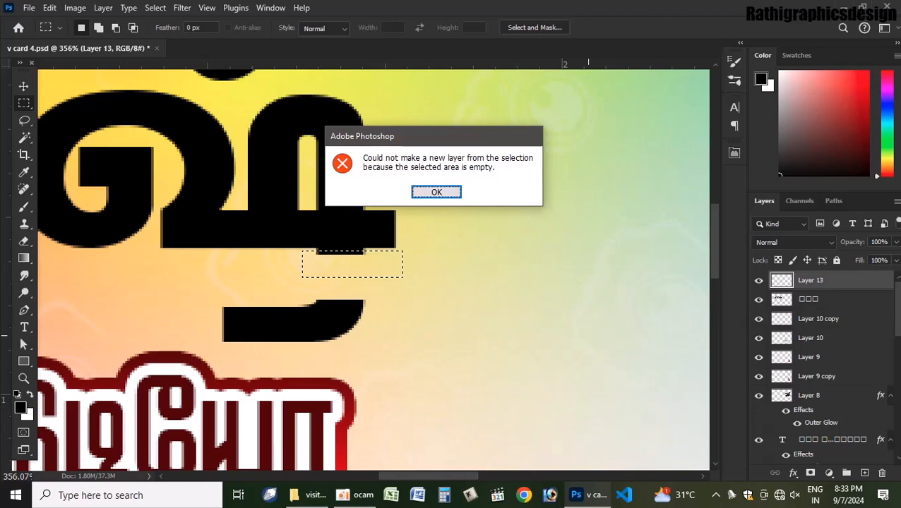
pyautogui.click(456, 190)
pyautogui.press('v')
pyautogui.keyDown('ctrl'); pyautogui.click(346, 230); pyautogui.keyUp('ctrl')
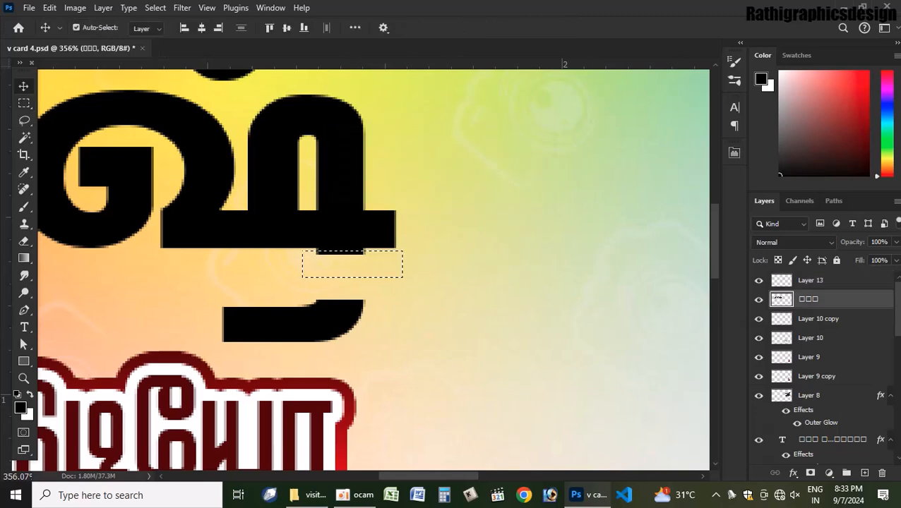
pyautogui.hotkey('ctrl', 'j')
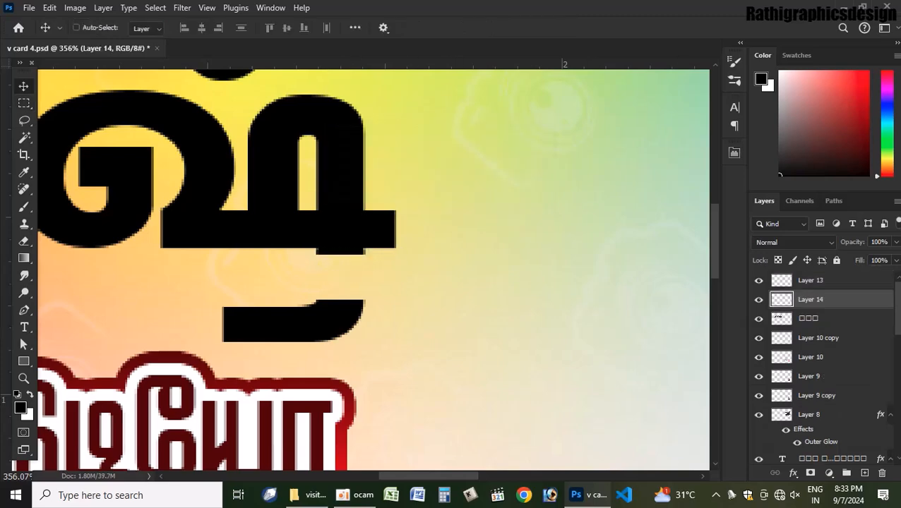
# Stretch the stub layer downward to about 1110% height so it joins the lowered tail
pyautogui.hotkey('ctrl', 't')
pyautogui.moveTo(363, 255); pyautogui.dragTo(364, 302)
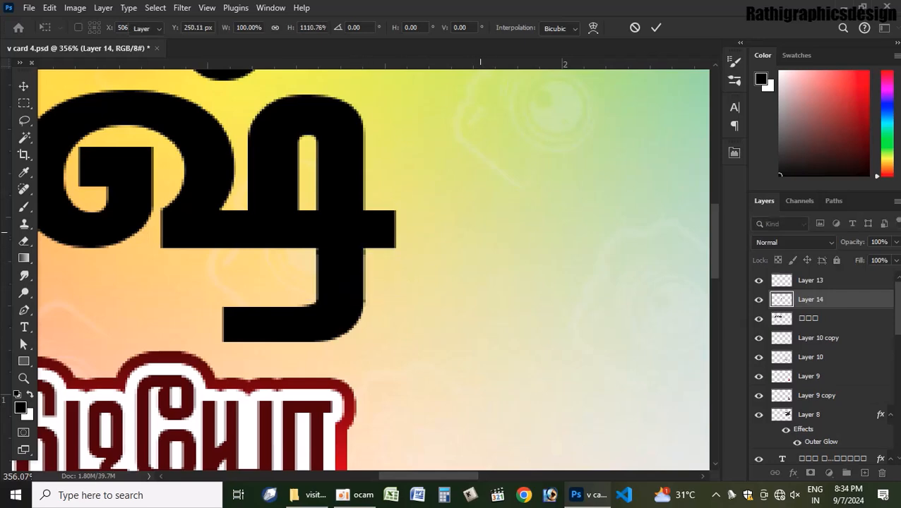
pyautogui.press('Return')
# Merge the lowered tail, the stretched stub and the rasterized black title layer into a single layer
pyautogui.hotkey('alt', ']')
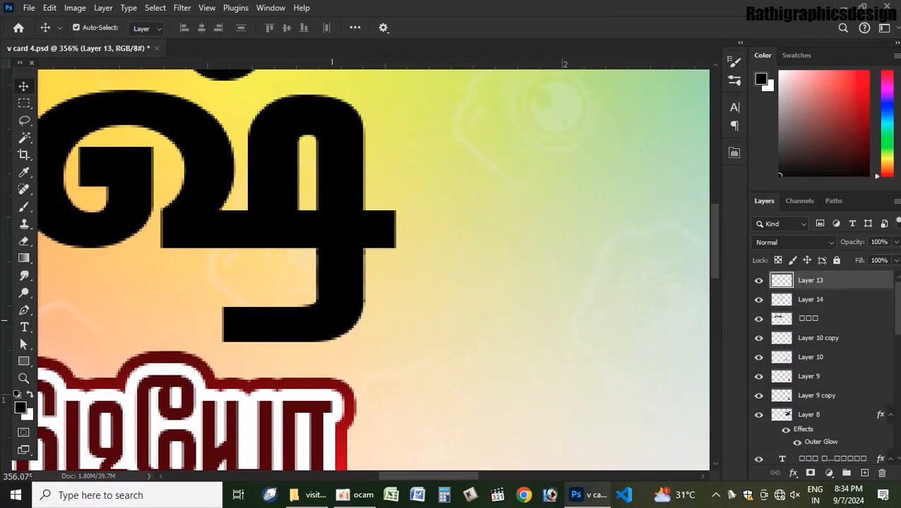
pyautogui.rightClick(348, 273)
pyautogui.keyDown('shift'); pyautogui.click(353, 279); pyautogui.keyUp('shift')
pyautogui.rightClick(332, 192)
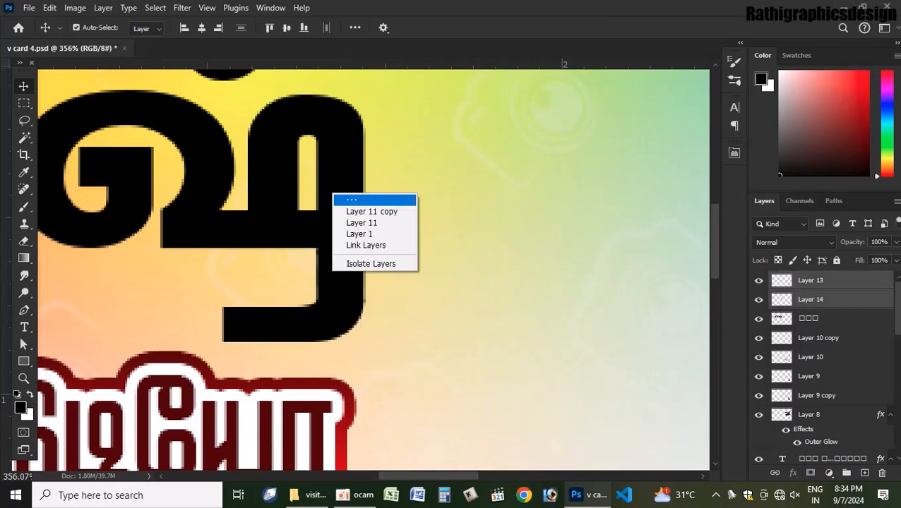
pyautogui.keyDown('shift'); pyautogui.click(336, 199); pyautogui.keyUp('shift')
pyautogui.moveTo(336, 200); pyautogui.dragTo(386, 182)
pyautogui.scroll(-1, 336, 201)
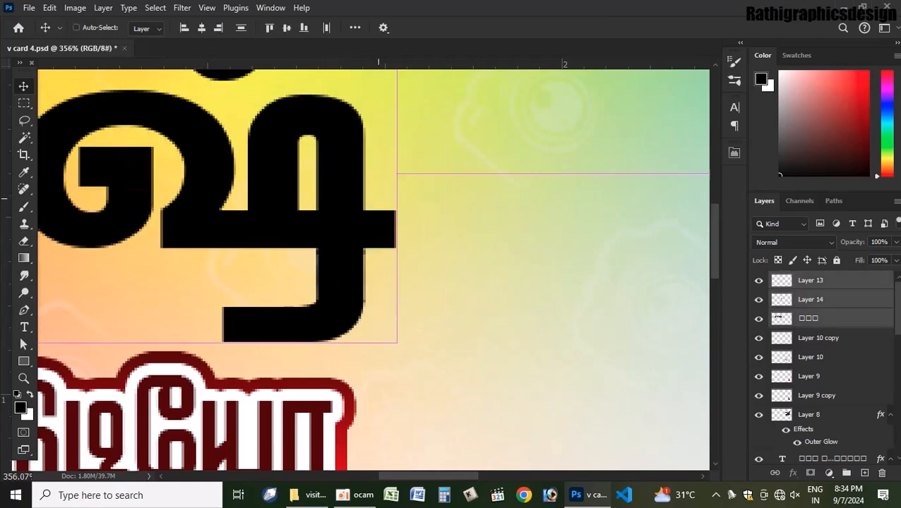
pyautogui.hotkey('ctrl', 'e')
# Enlarge the merged black title to about 150% width and slightly over 159% height, extending its top edge a little upward
pyautogui.scroll(-5, 375, 266)
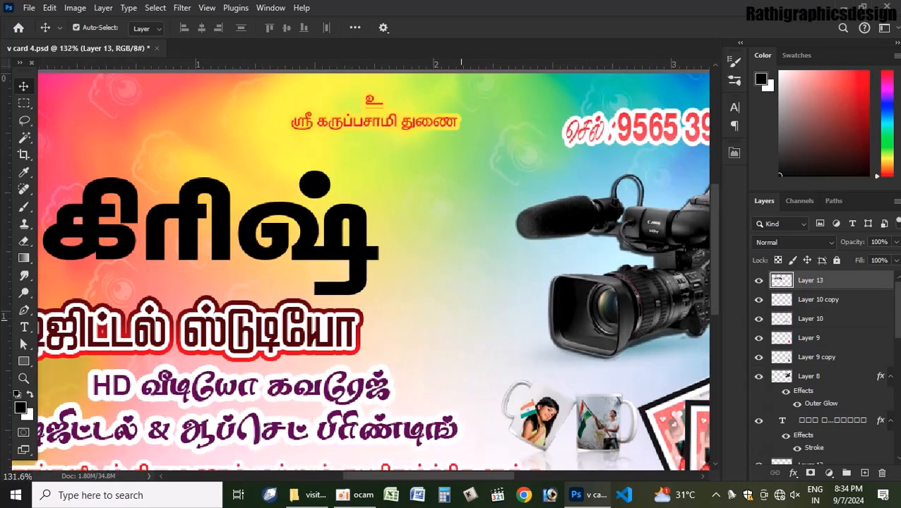
pyautogui.hotkey('ctrl', 't')
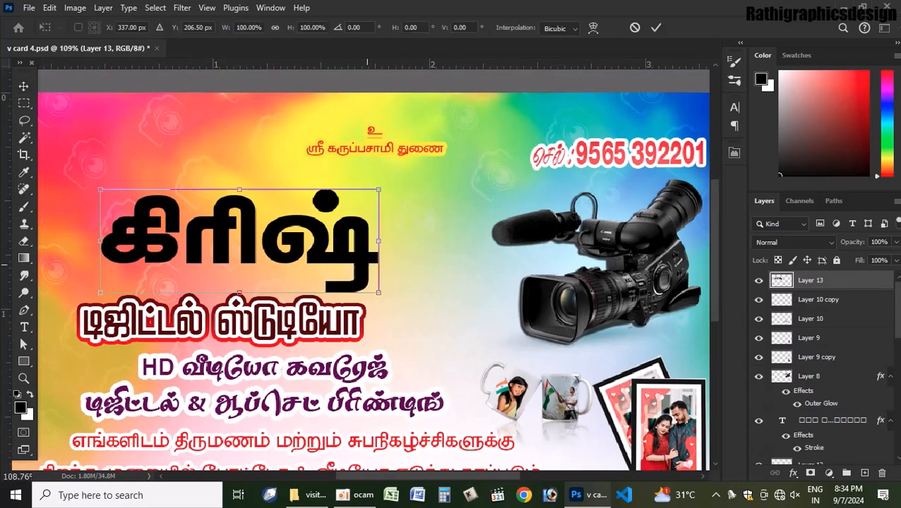
pyautogui.moveTo(378, 292); pyautogui.dragTo(480, 330)
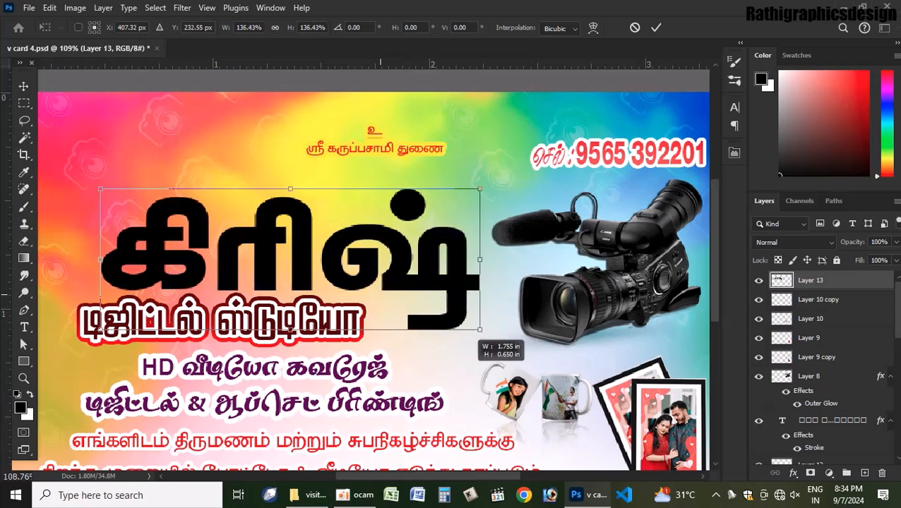
pyautogui.moveTo(100, 189); pyautogui.dragTo(58, 173)
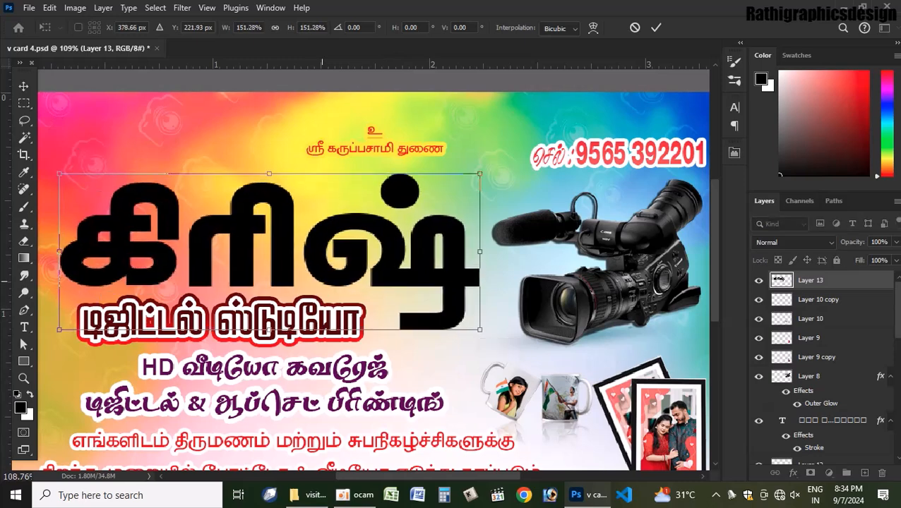
pyautogui.moveTo(479, 329); pyautogui.dragTo(476, 338)
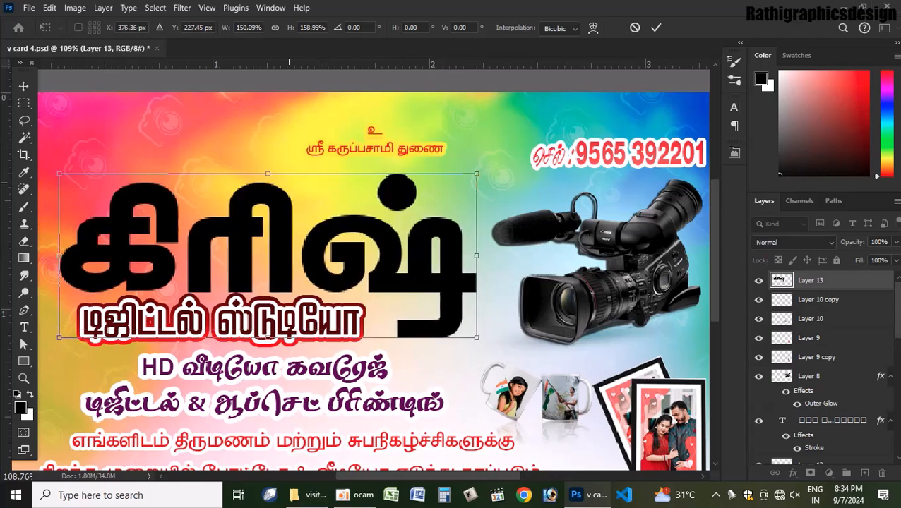
pyautogui.moveTo(293, 173); pyautogui.dragTo(297, 162)
pyautogui.press('Return')
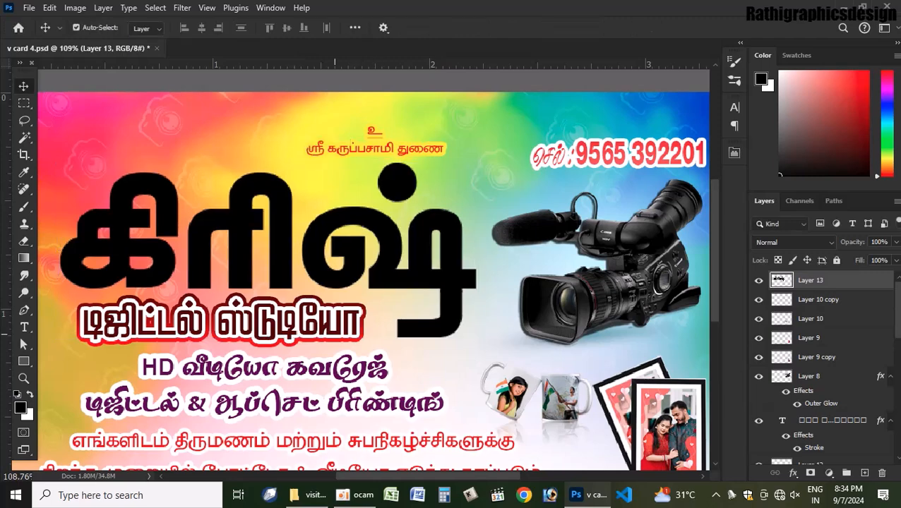
# Move the dark red டிஜிட்டல் ஸ்டுடியோ subtitle slightly to the right beneath the black title
pyautogui.doubleClick(327, 325)
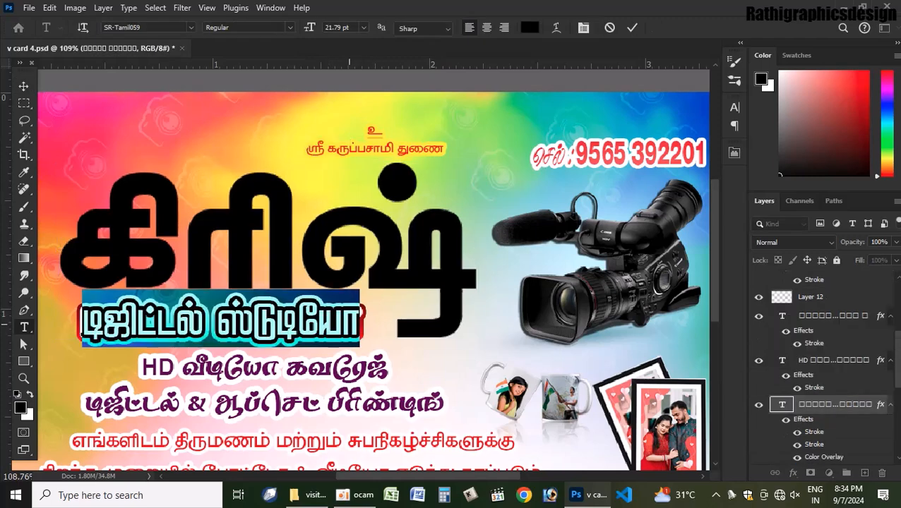
pyautogui.hotkey('ctrl', 'Return')
pyautogui.moveTo(221, 305)
pyautogui.mouseDown()
pyautogui.moveTo(236, 304)
pyautogui.moveTo(227, 304)
pyautogui.mouseUp()
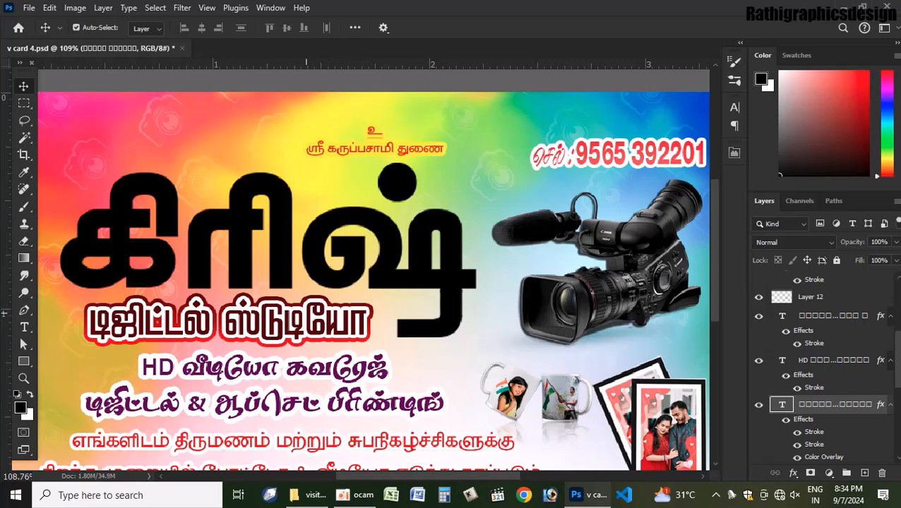
# Copy the left end of the title's tail onto its own layer and stretch it leftward up to the subtitle
pyautogui.scroll(3, 438, 333)
pyautogui.click(438, 331)
pyautogui.press('m')
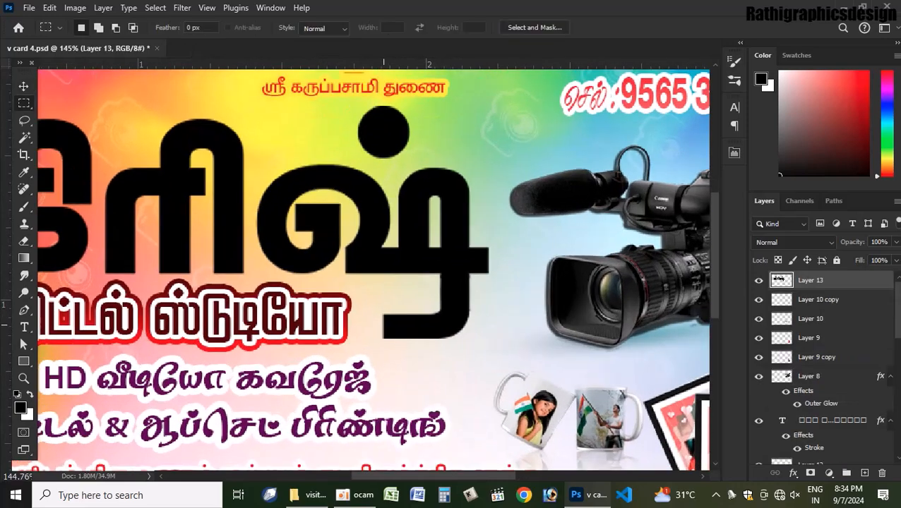
pyautogui.moveTo(373, 303); pyautogui.dragTo(405, 367)
pyautogui.hotkey('ctrl', 'j')
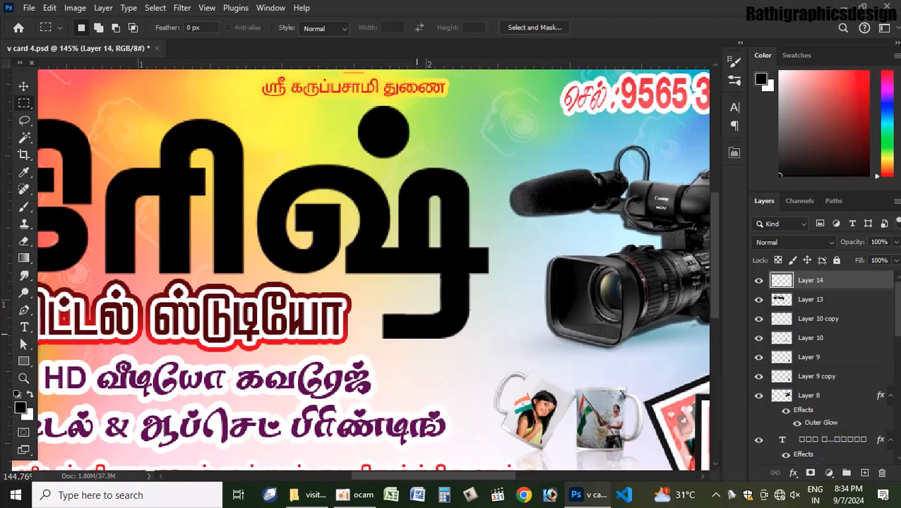
pyautogui.hotkey('ctrl', 't')
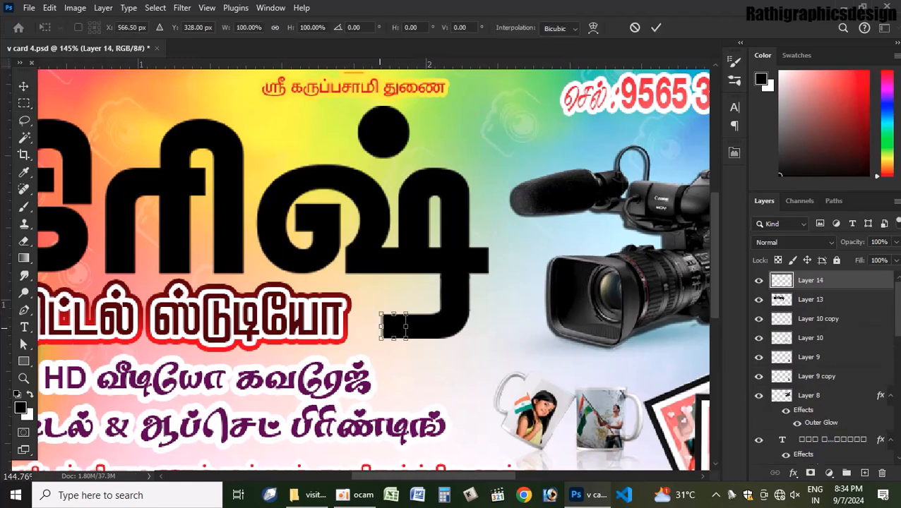
pyautogui.moveTo(381, 327); pyautogui.dragTo(353, 327)
pyautogui.press('Return')
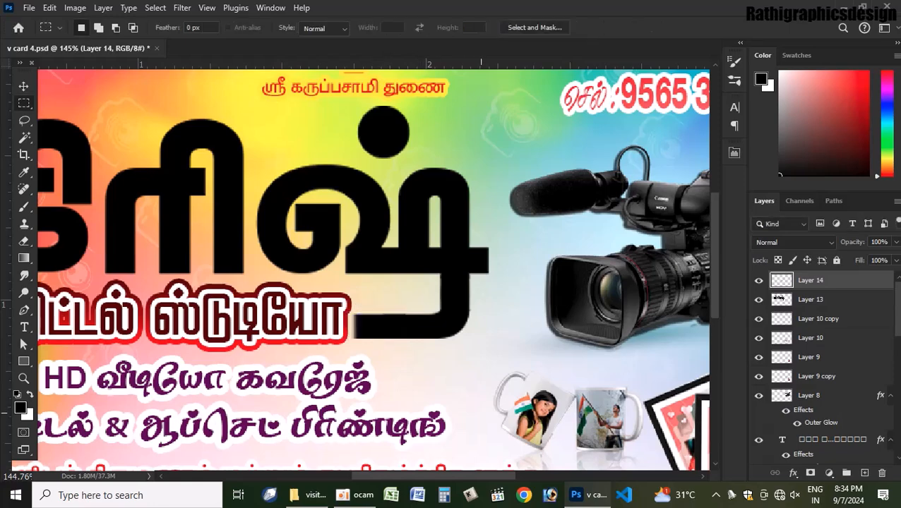
# Link the tail extension layer with the black title layer
pyautogui.press('v')
pyautogui.rightClick(431, 328)
pyautogui.keyDown('shift'); pyautogui.click(452, 333); pyautogui.keyUp('shift')
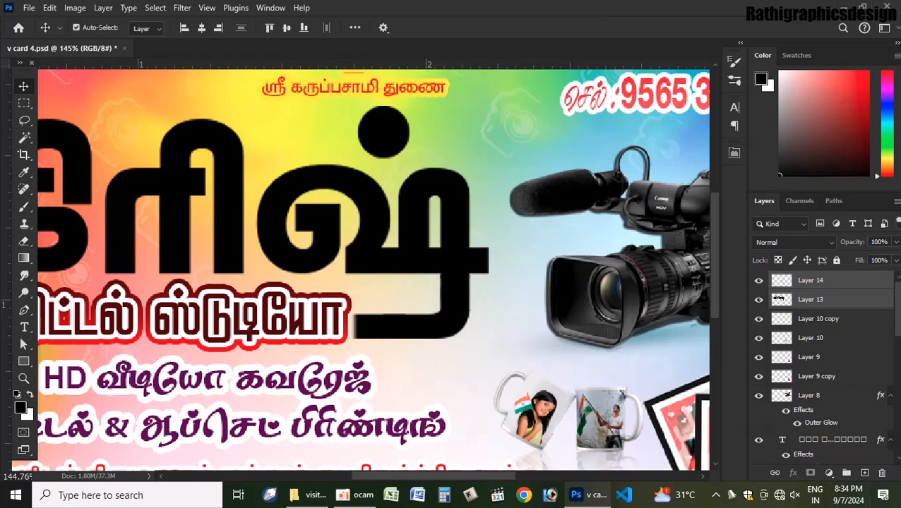
pyautogui.click(775, 473)
pyautogui.rightClick(366, 324)
pyautogui.press('Escape')
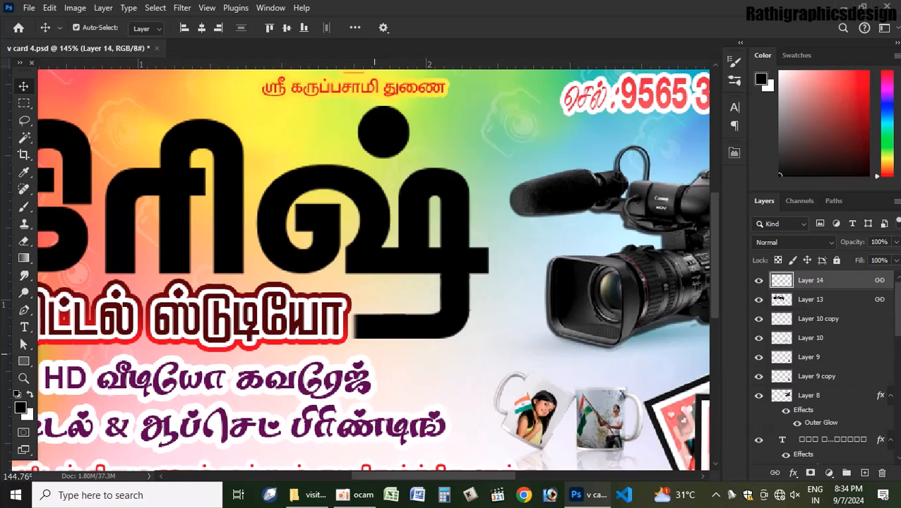
# Select three thin horizontal strips across the tail's left end and delete them from the tail extension layer
pyautogui.press('m')
pyautogui.moveTo(353, 321); pyautogui.dragTo(418, 323)
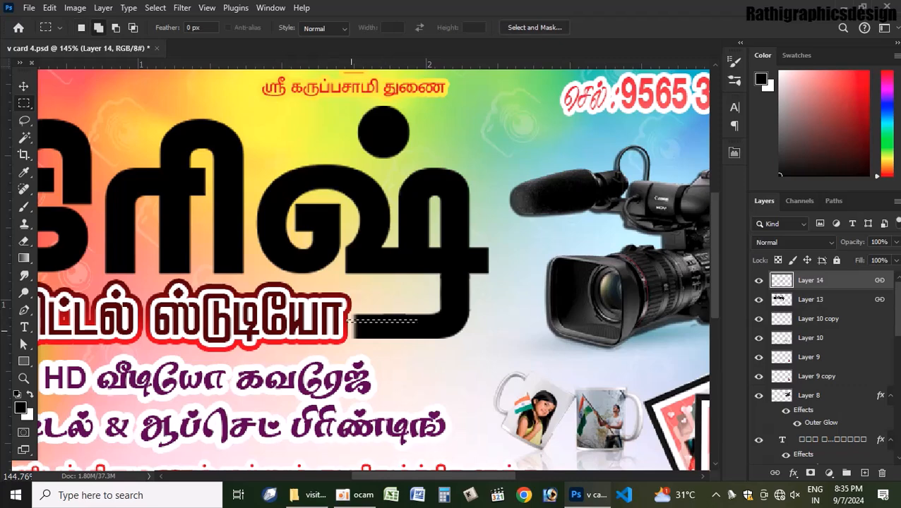
pyautogui.moveTo(349, 326); pyautogui.dragTo(422, 332)
pyautogui.scroll(4, 371, 341)
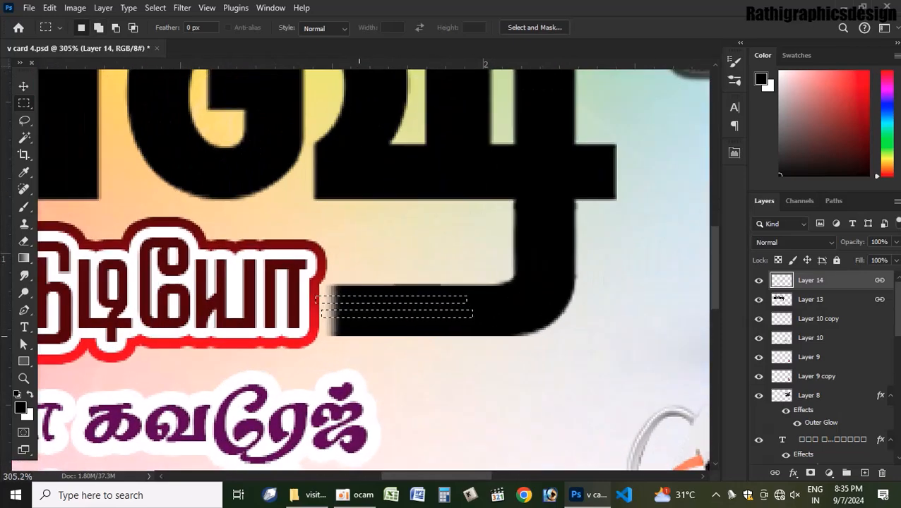
pyautogui.moveTo(320, 319); pyautogui.dragTo(475, 329)
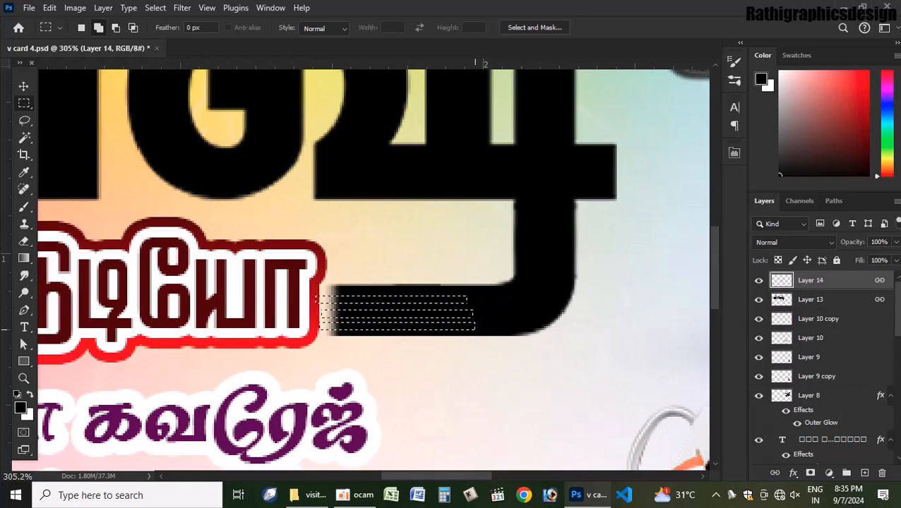
pyautogui.press('Delete')
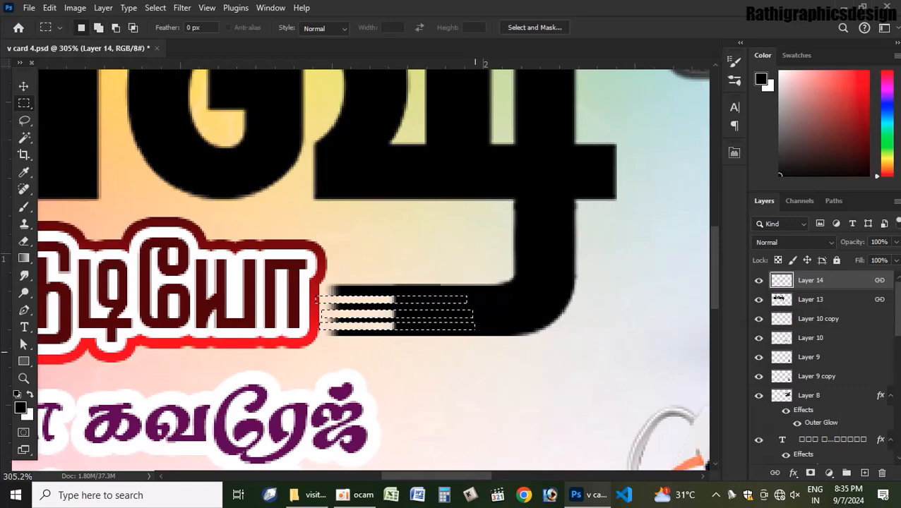
# Add Bevel & Emboss and a Gradient Overlay with the dark-to-bright blue gradient preset to the title layer
pyautogui.hotkey('ctrl', '0')
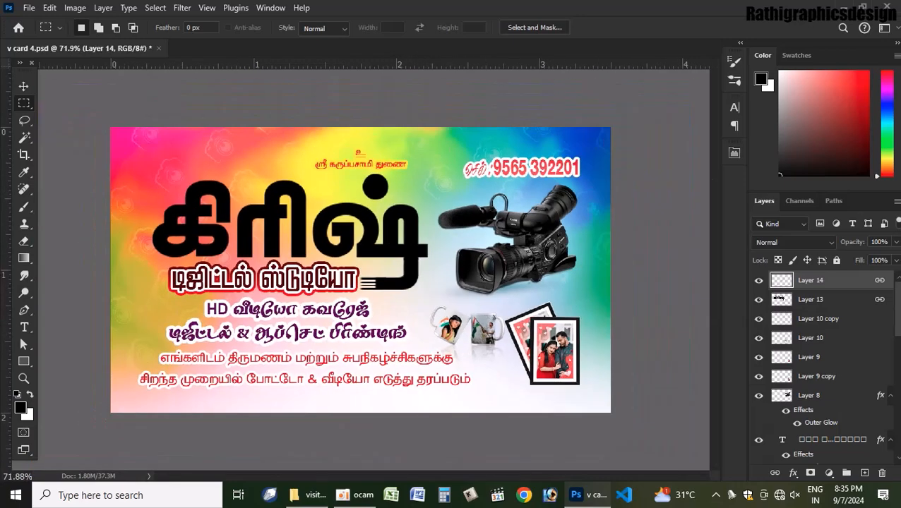
pyautogui.press('v')
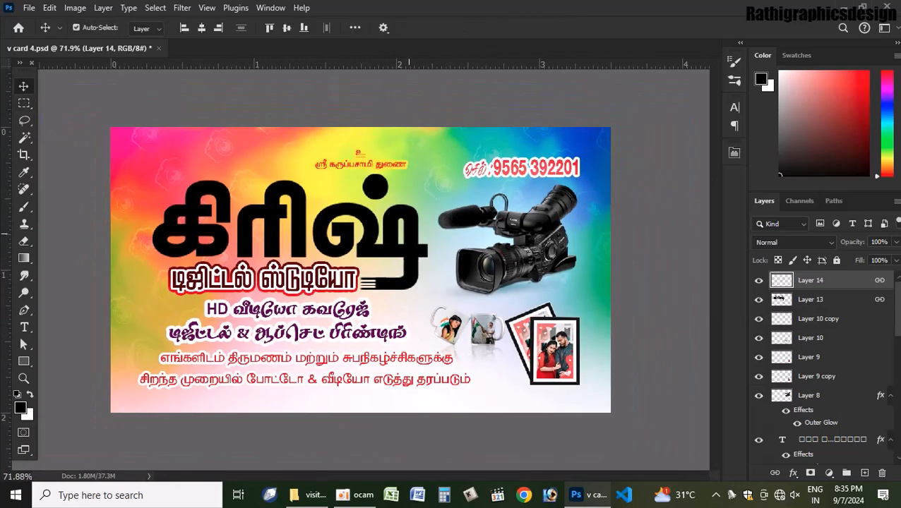
pyautogui.click(409, 233)
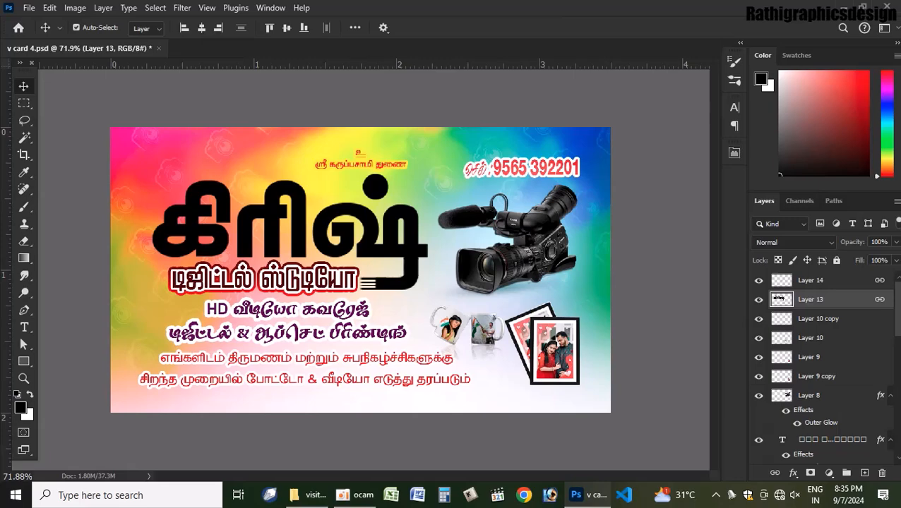
pyautogui.doubleClick(780, 299)
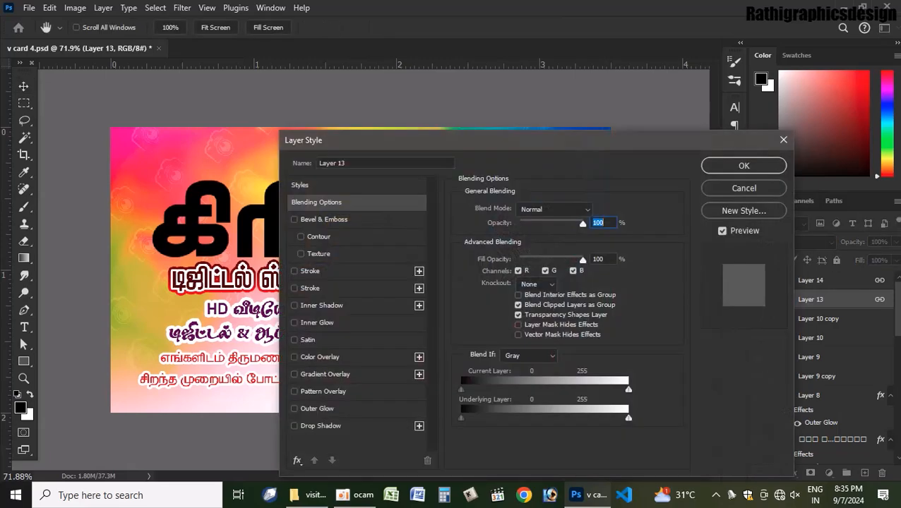
pyautogui.click(324, 219)
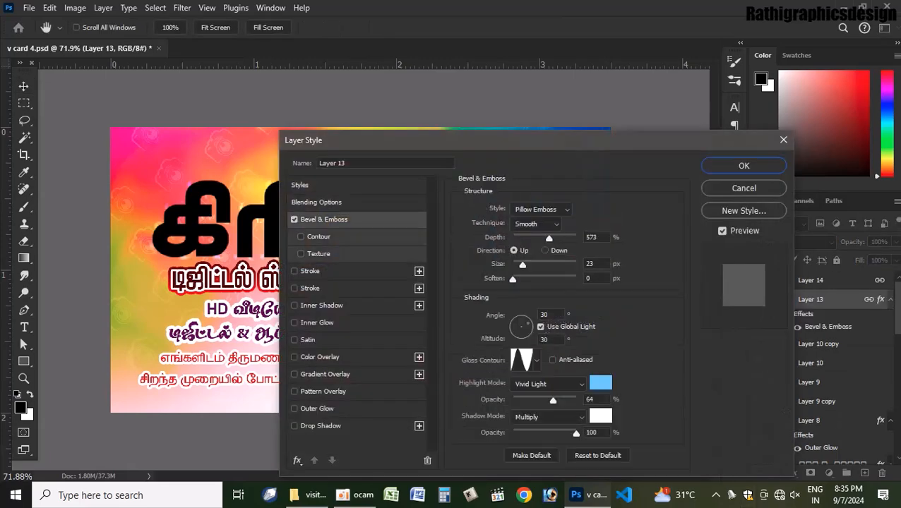
pyautogui.click(325, 375)
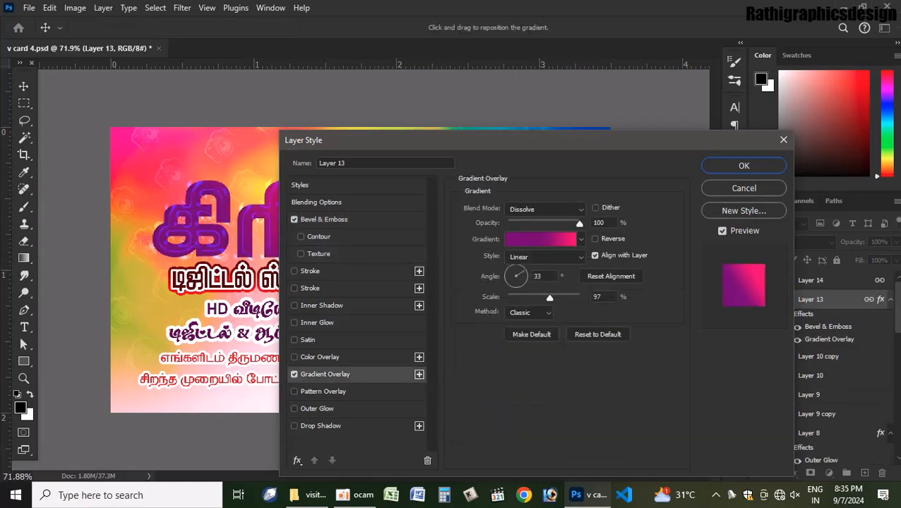
pyautogui.click(540, 238)
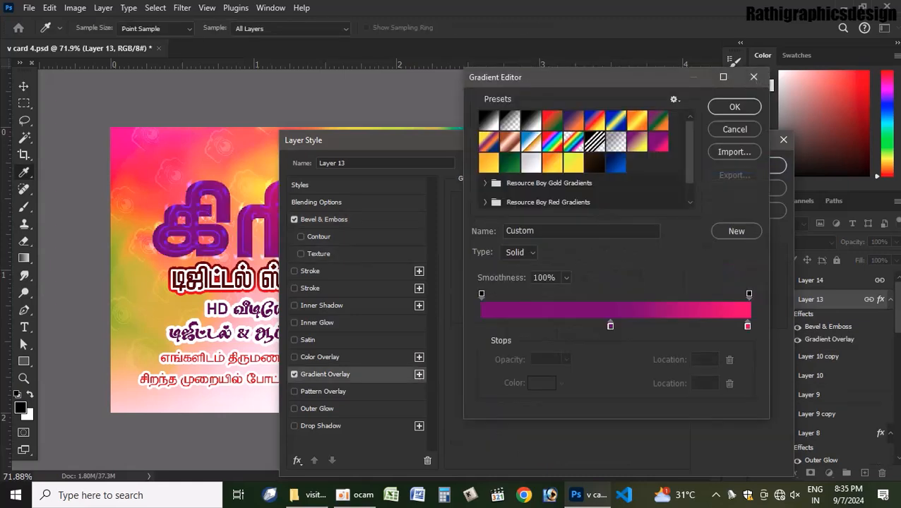
pyautogui.click(615, 162)
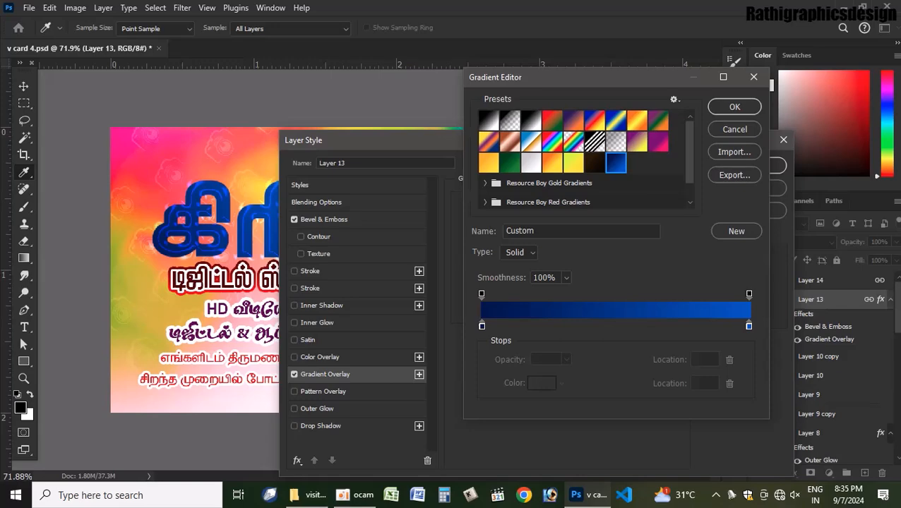
pyautogui.click(735, 107)
# Add a Drop Shadow to the title layer, try other contours and choose the single-peak arch contour
pyautogui.click(321, 426)
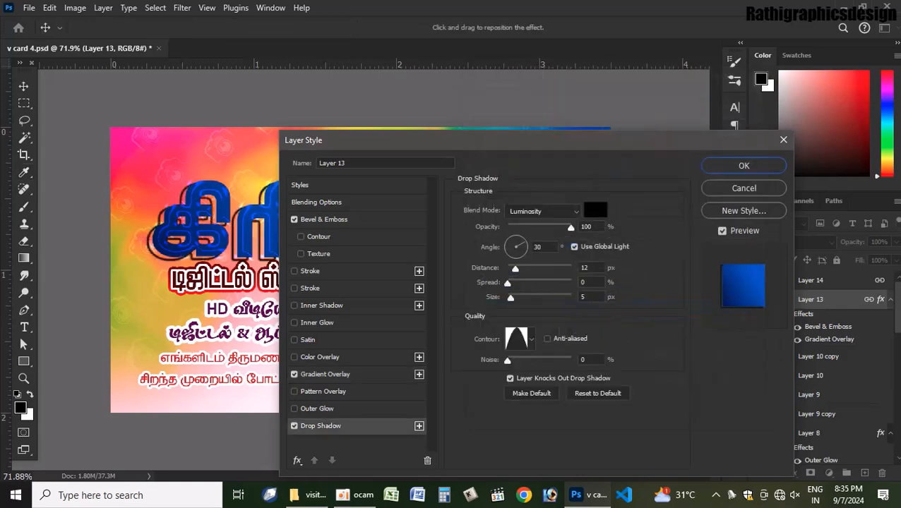
pyautogui.click(530, 339)
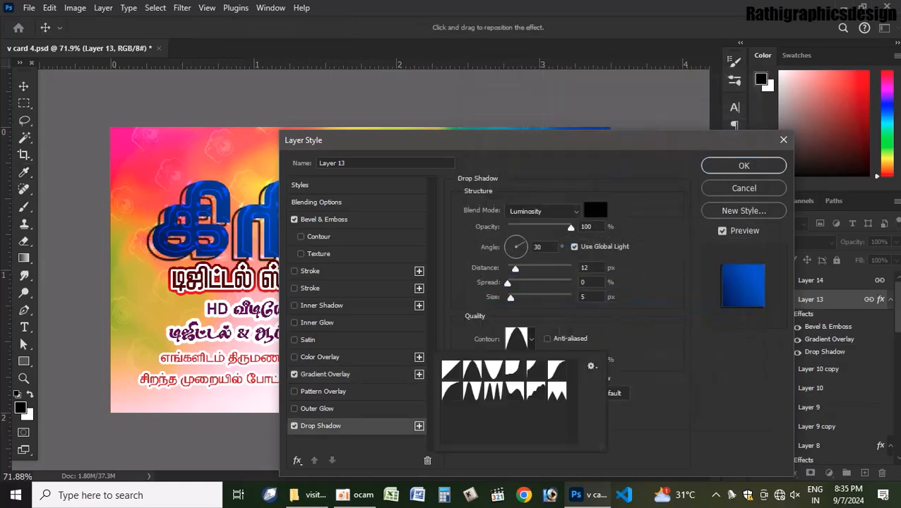
pyautogui.click(493, 370)
pyautogui.click(472, 390)
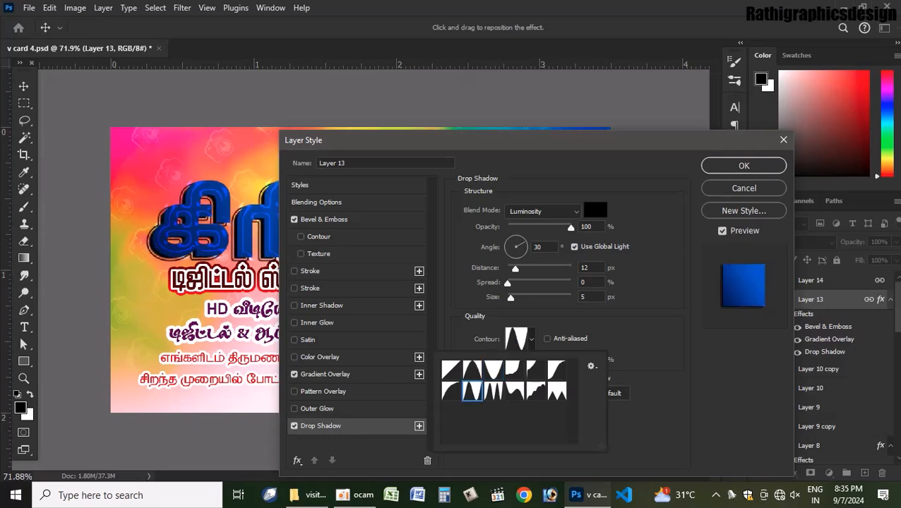
pyautogui.click(472, 370)
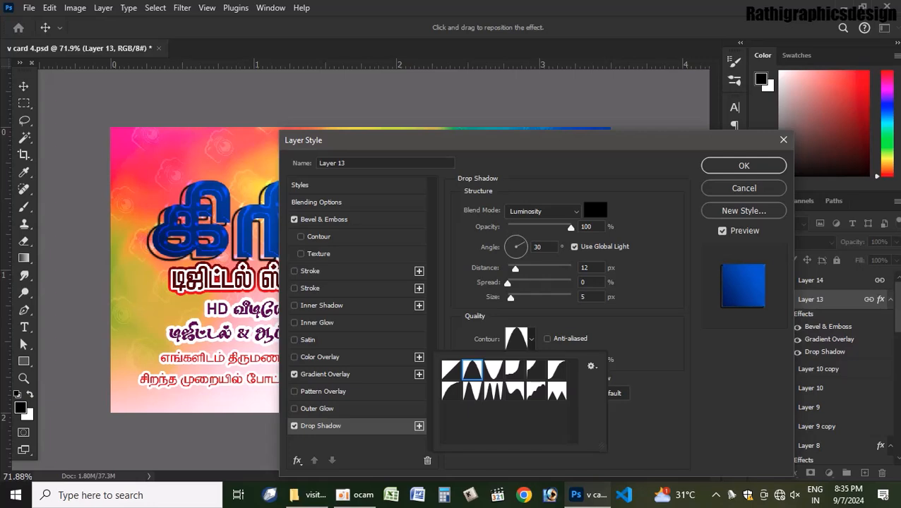
# Set the title's drop shadow blend mode to Normal, then step through the following modes to Linear Burn
pyautogui.click(543, 211)
pyautogui.click(526, 119)
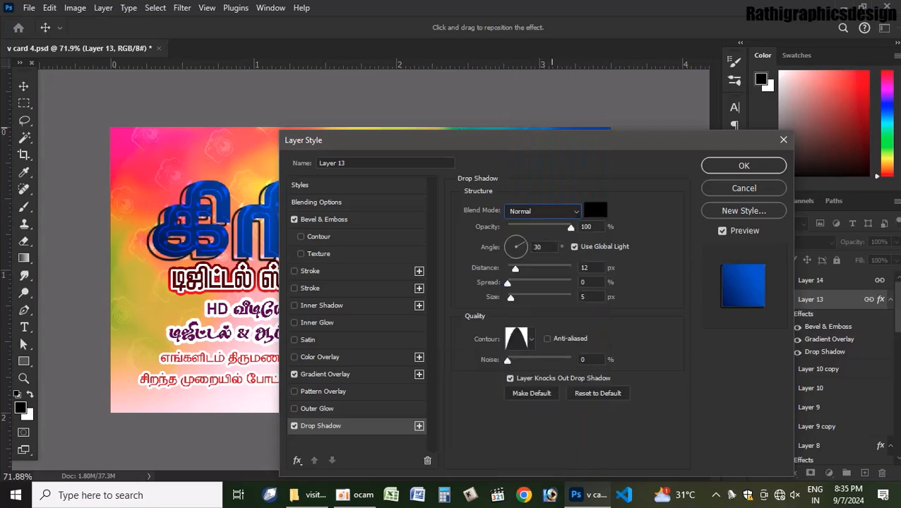
pyautogui.press('Down')
pyautogui.press('Down')
pyautogui.press('Down')
pyautogui.press('Down')
pyautogui.press('Down')
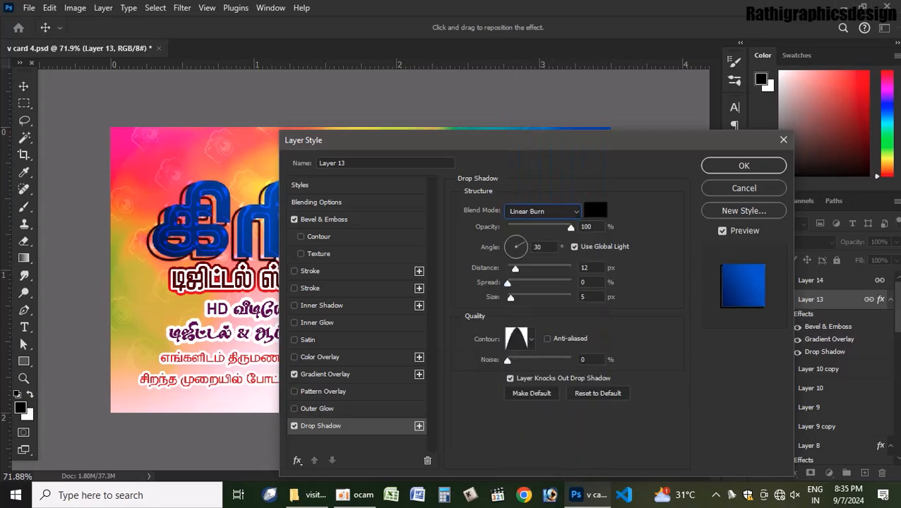
# Try a 25 px drop shadow distance and several contours, choose the fifth contour preset and set the distance to 10 px
pyautogui.moveTo(516, 269); pyautogui.dragTo(524, 269)
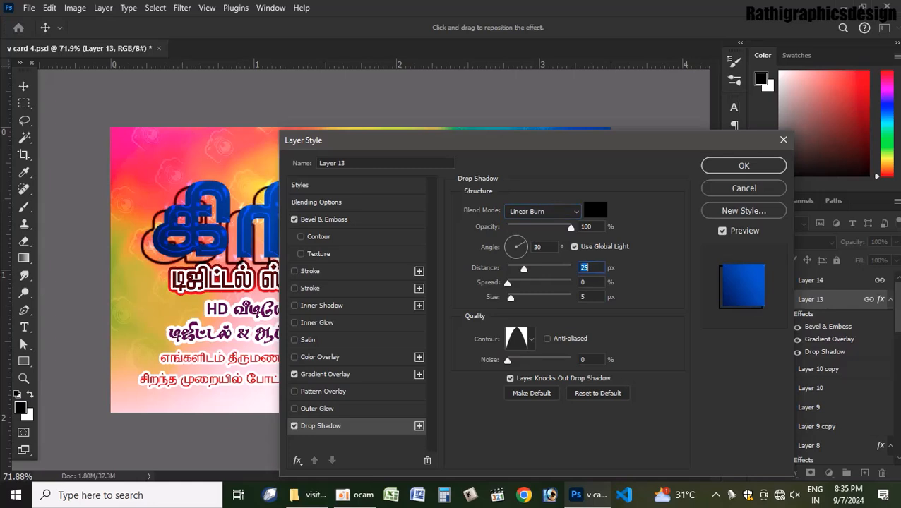
pyautogui.click(531, 339)
pyautogui.click(471, 370)
pyautogui.click(492, 370)
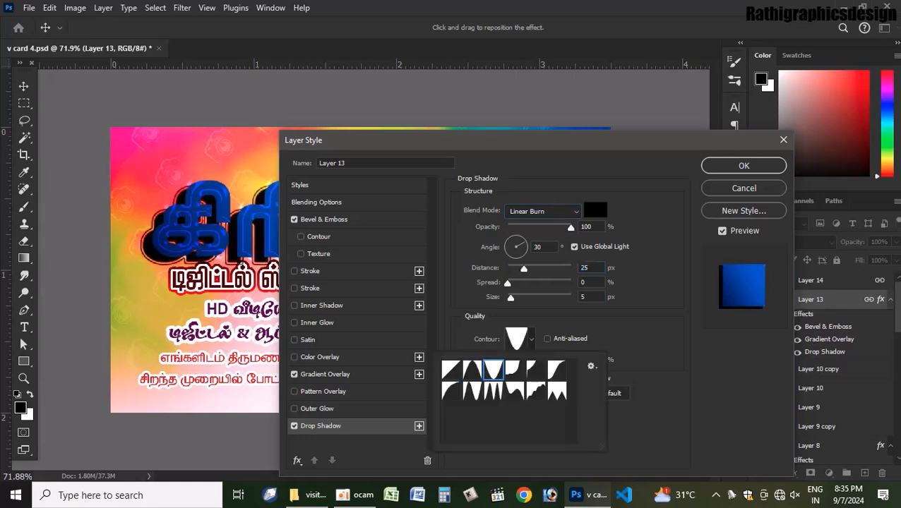
pyautogui.click(514, 370)
pyautogui.click(536, 370)
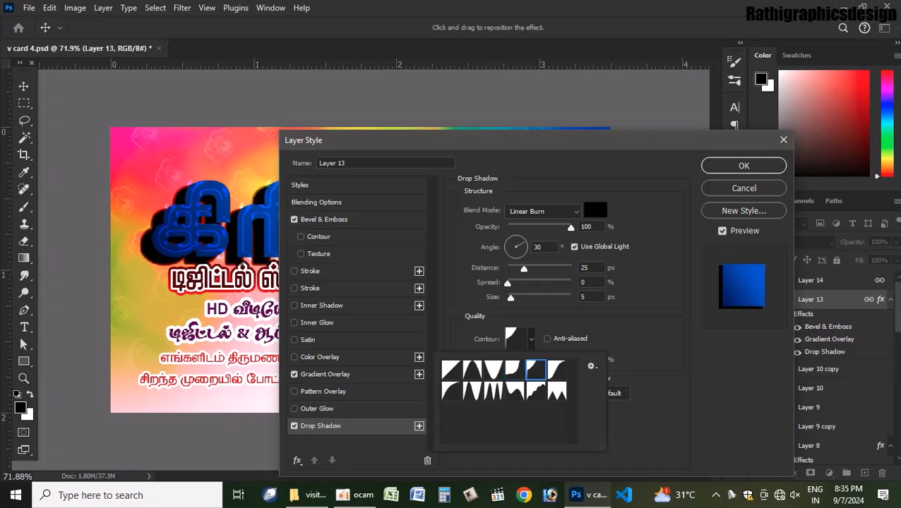
pyautogui.moveTo(524, 269); pyautogui.dragTo(514, 268)
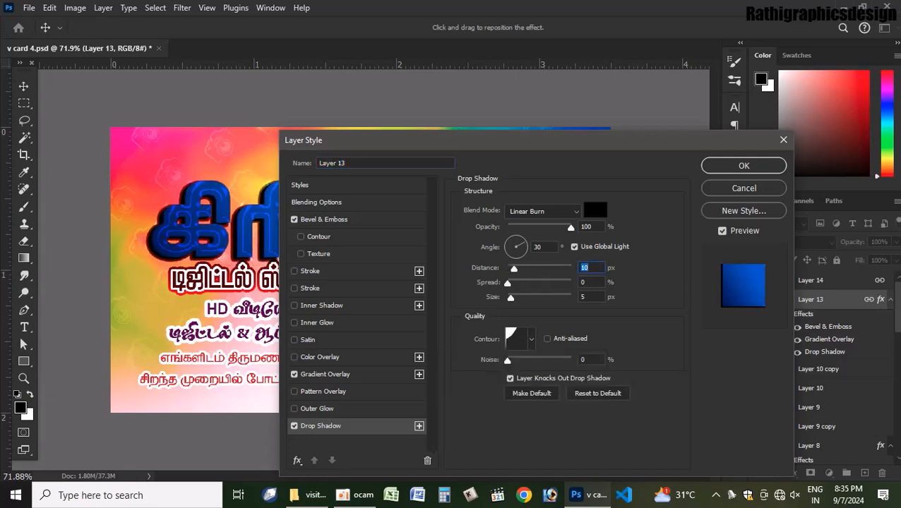
# Add a white 4 px outside Stroke to the title layer and apply the layer style
pyautogui.click(310, 270)
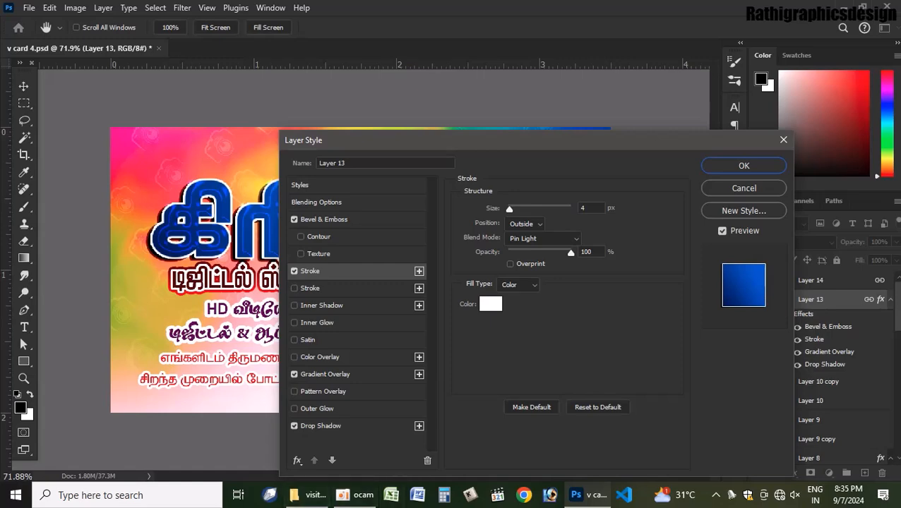
pyautogui.click(743, 166)
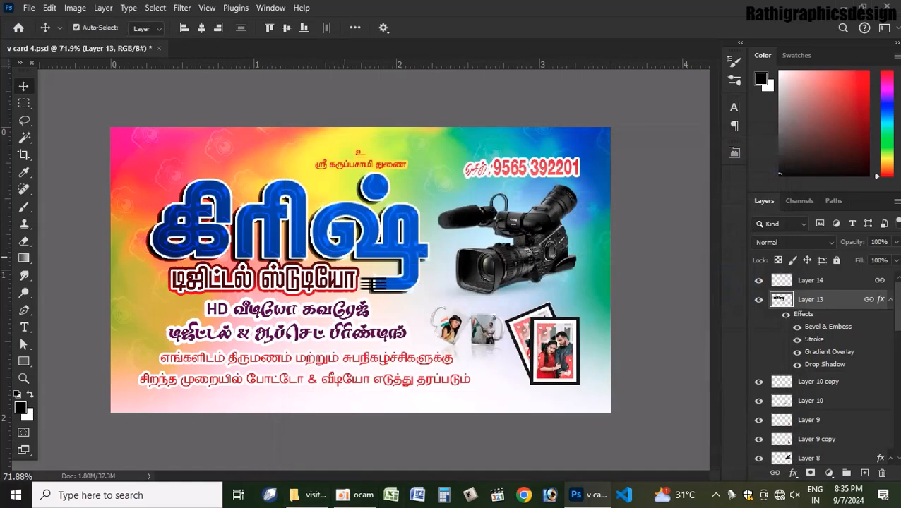
pyautogui.scroll(5, 374, 279)
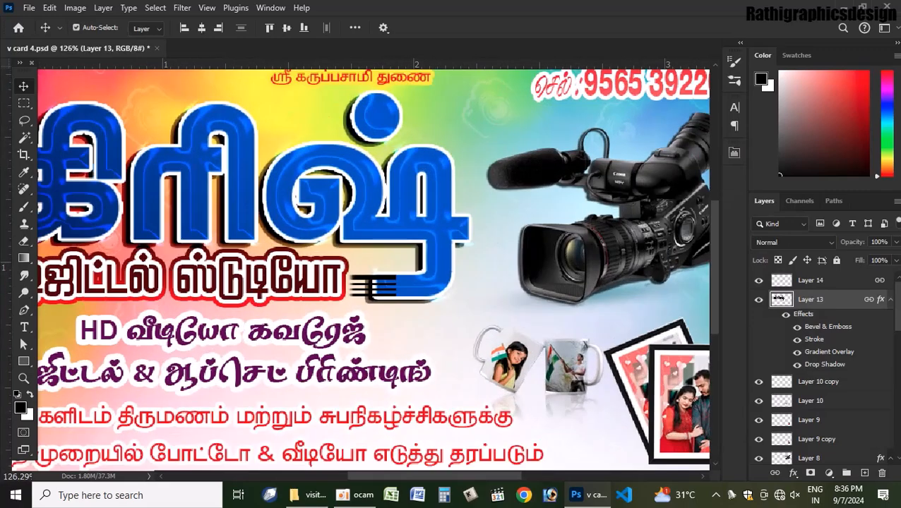
# Copy the title's layer style, select the linked title and tail extension layers, unlink them and merge them into one layer
pyautogui.rightClick(845, 299)
pyautogui.click(738, 388)
pyautogui.click(380, 277)
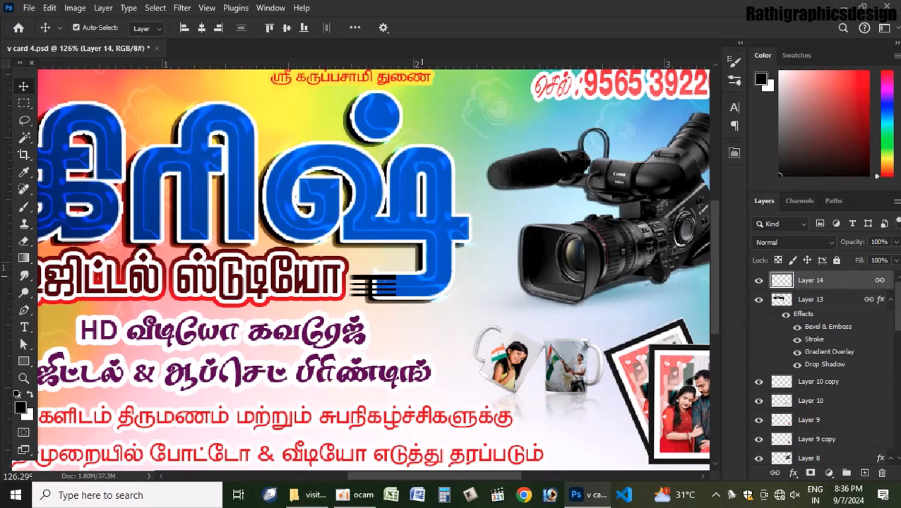
pyautogui.rightClick(423, 278)
pyautogui.click(452, 309)
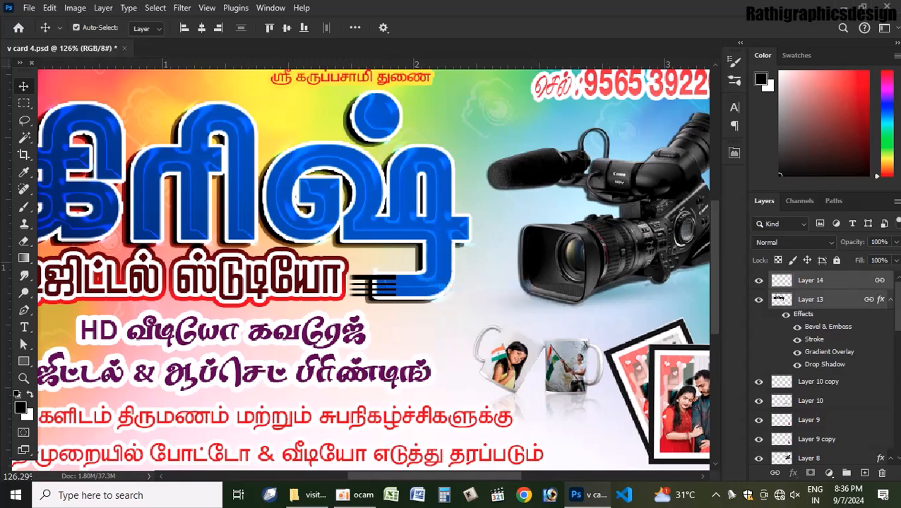
pyautogui.click(775, 472)
pyautogui.hotkey('ctrl', 'e')
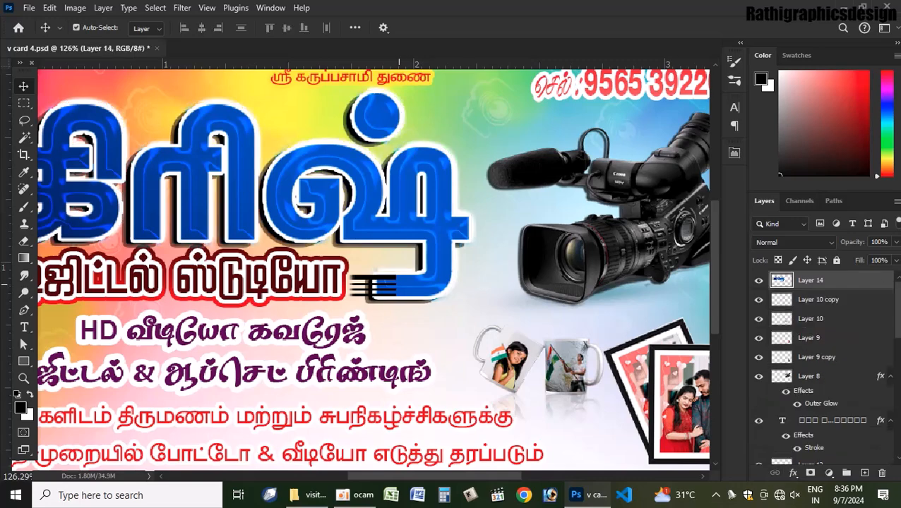
# Undo the merge of the title and tail layers, try shifting them slightly and undo that move
pyautogui.hotkey('ctrl', 'z')
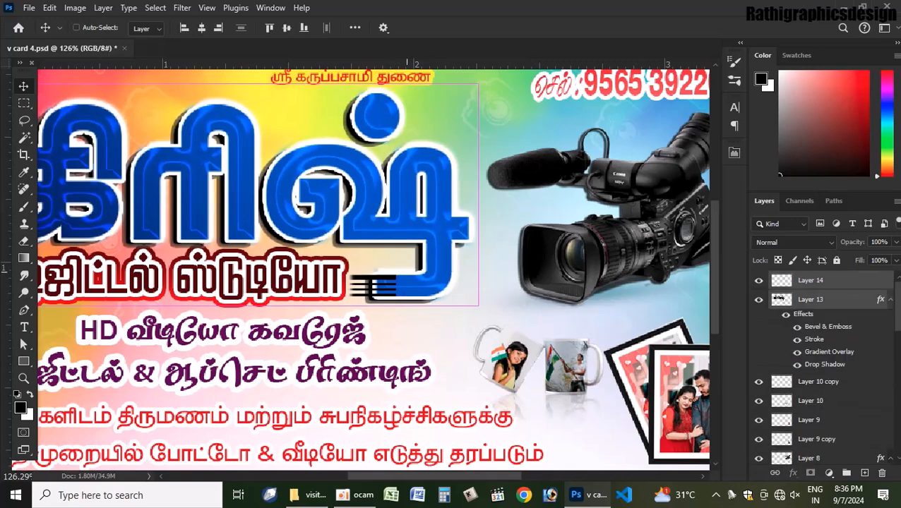
pyautogui.moveTo(420, 263); pyautogui.dragTo(435, 244)
pyautogui.hotkey('ctrl', 'z')
# Copy the layer style from Layer 13 and paste it onto the tail extension on Layer 14
pyautogui.click(810, 280)
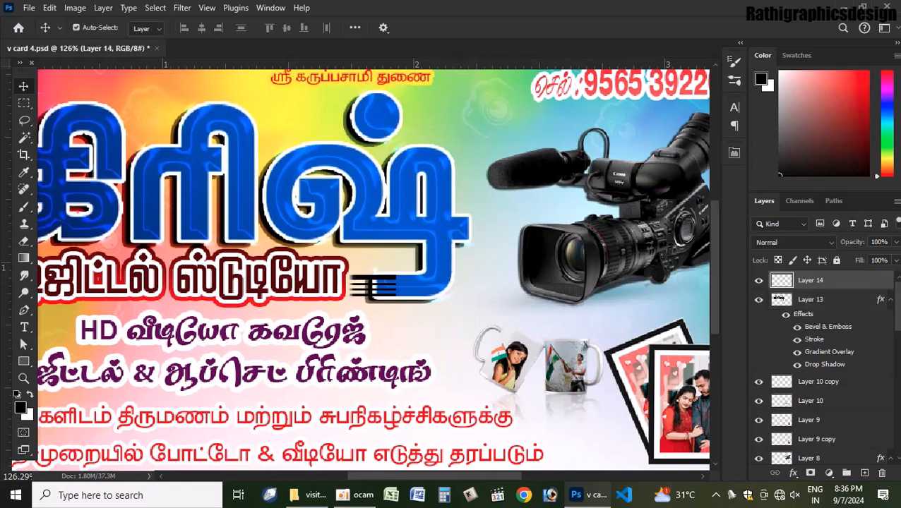
pyautogui.click(810, 300)
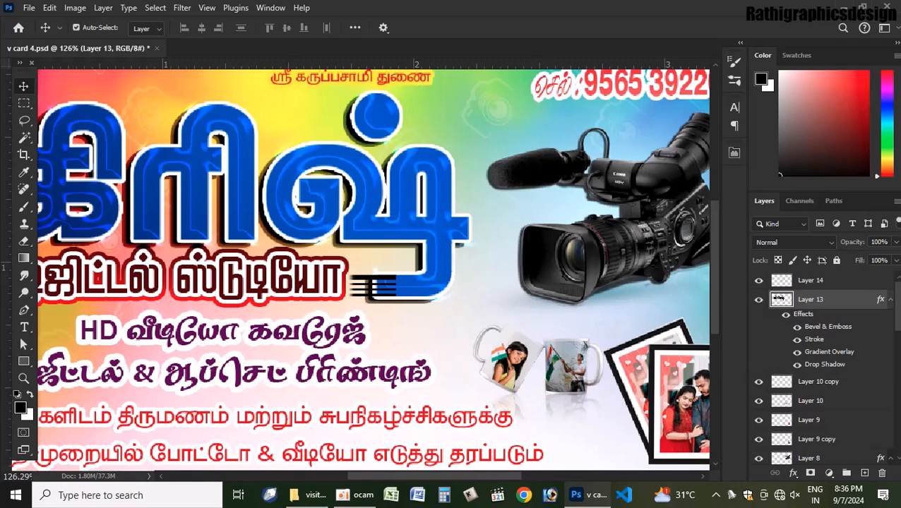
pyautogui.rightClick(838, 300)
pyautogui.click(714, 387)
pyautogui.click(810, 281)
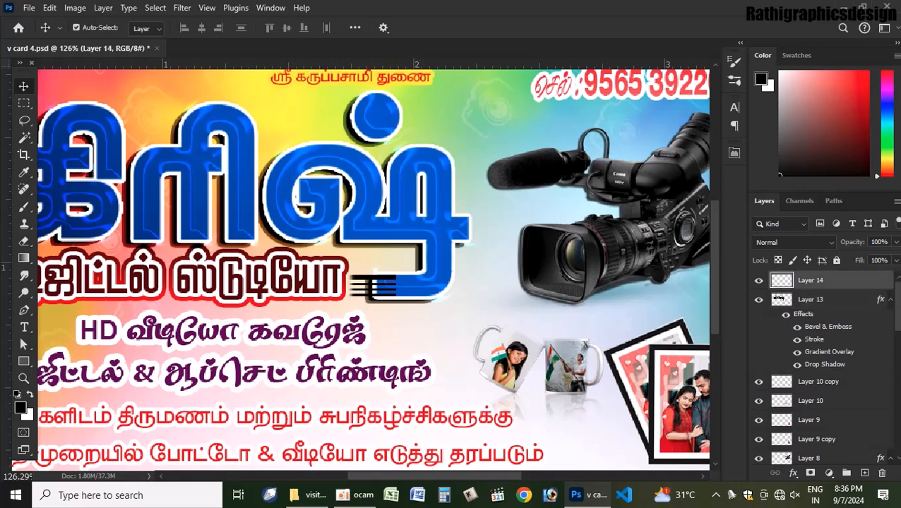
pyautogui.rightClick(837, 281)
pyautogui.click(713, 422)
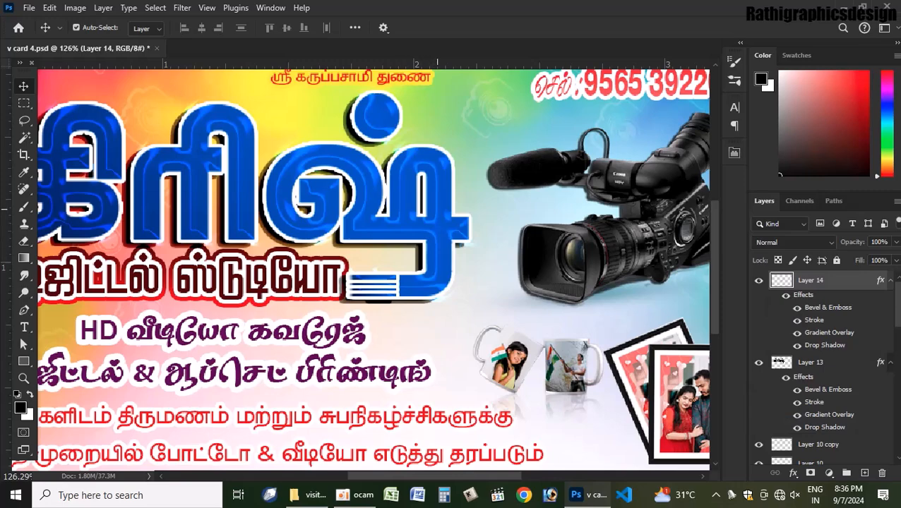
# Select the styled title and tail extension layers and merge them
pyautogui.rightClick(437, 209)
pyautogui.keyDown('shift'); pyautogui.click(456, 216); pyautogui.keyUp('shift')
pyautogui.hotkey('ctrl', 'e')
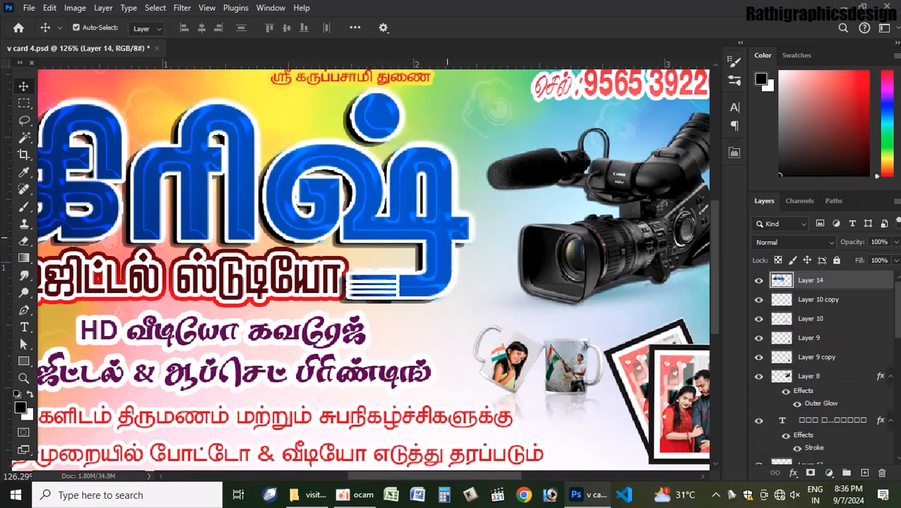
# Undo back to the plain black title without effects and merge the title and tail extension layers into one
pyautogui.hotkey('ctrl', 'z')
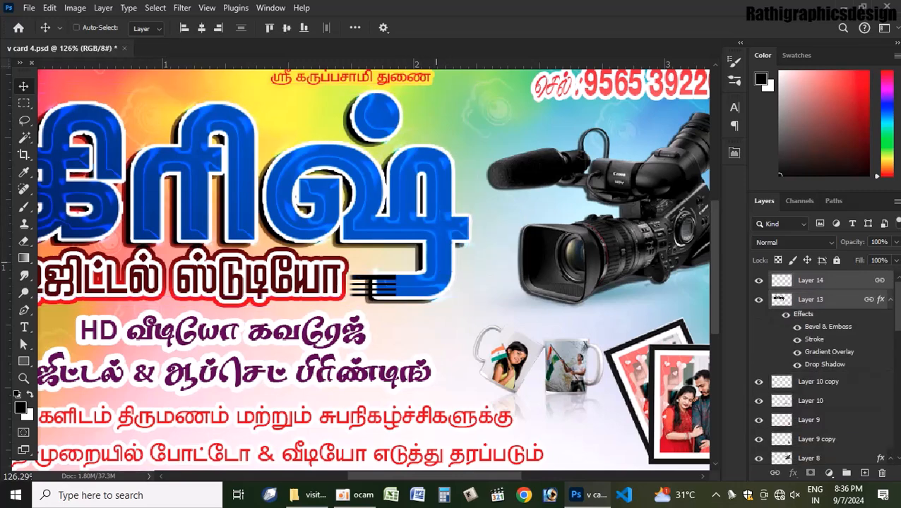
pyautogui.hotkey('ctrl', 'z')
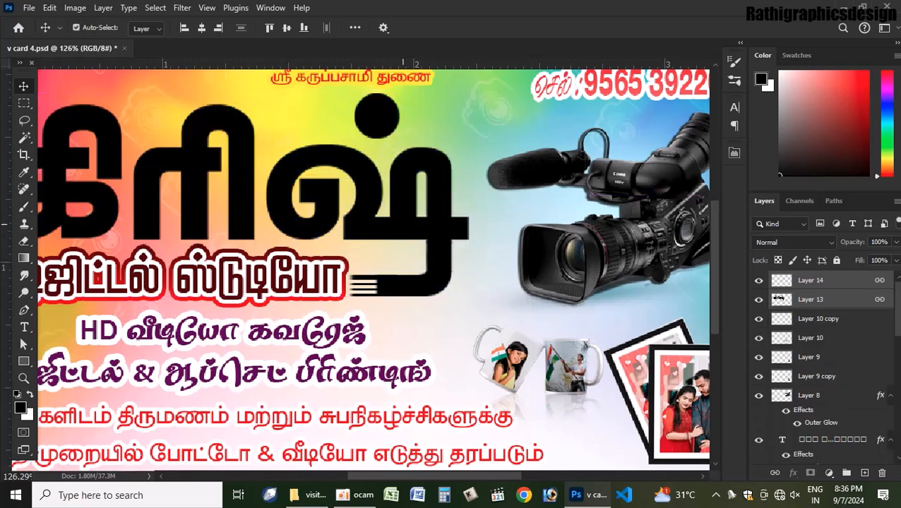
pyautogui.moveTo(393, 230); pyautogui.dragTo(403, 211)
pyautogui.hotkey('ctrl', 'z')
pyautogui.hotkey('ctrl', 'e')
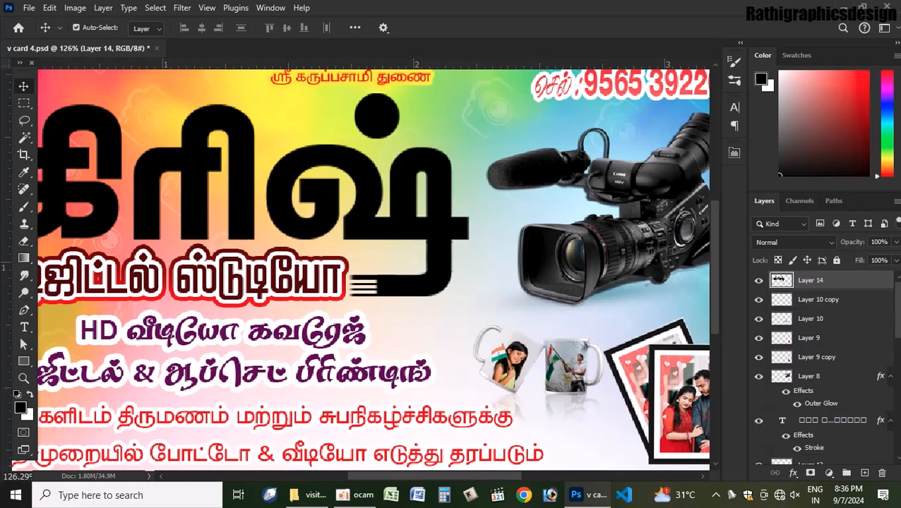
# Add Bevel & Emboss, the blue Gradient Overlay and a white 4 px outside Stroke to the merged title layer
pyautogui.doubleClick(847, 280)
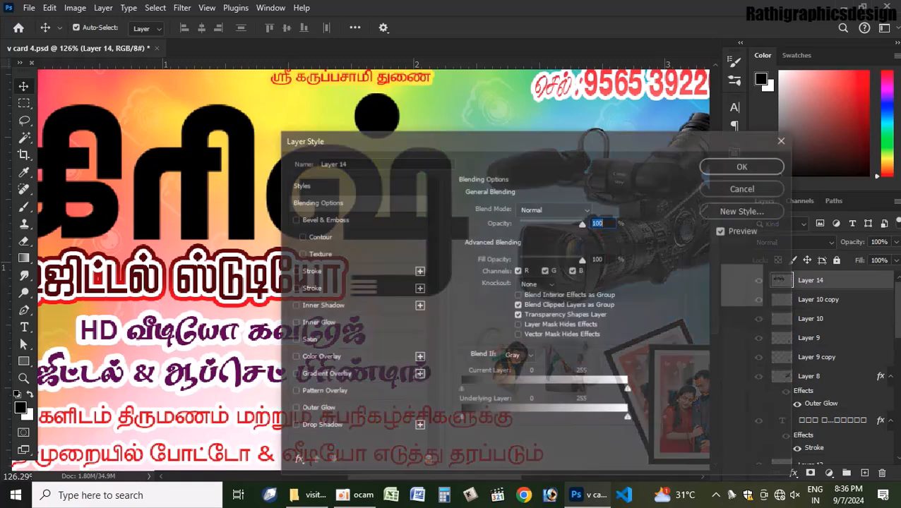
pyautogui.click(337, 219)
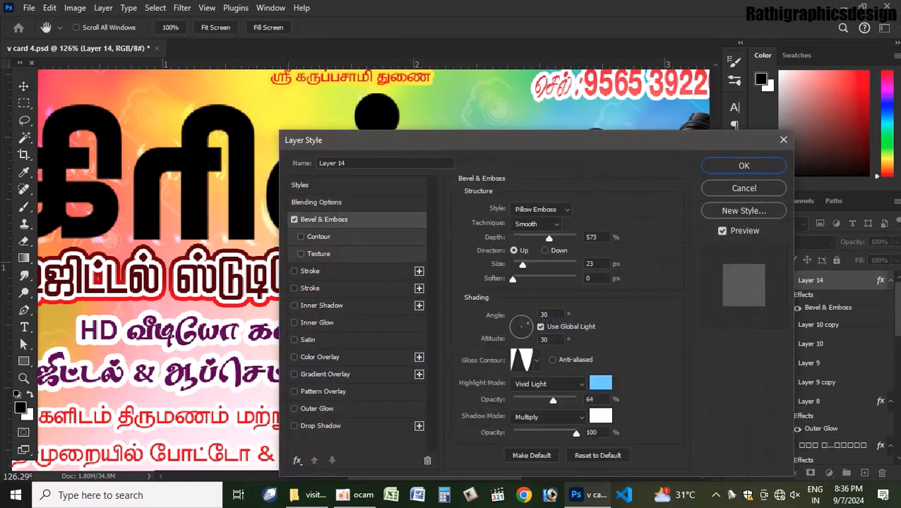
pyautogui.click(325, 375)
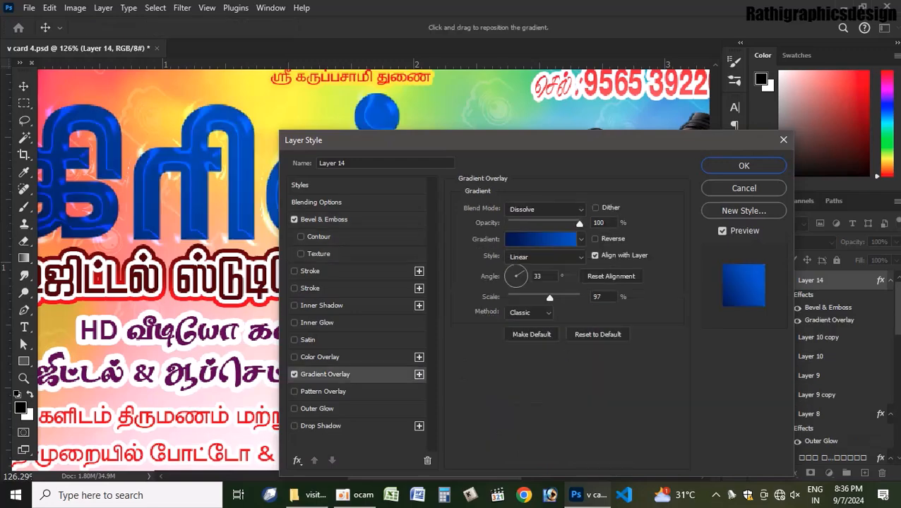
pyautogui.click(310, 271)
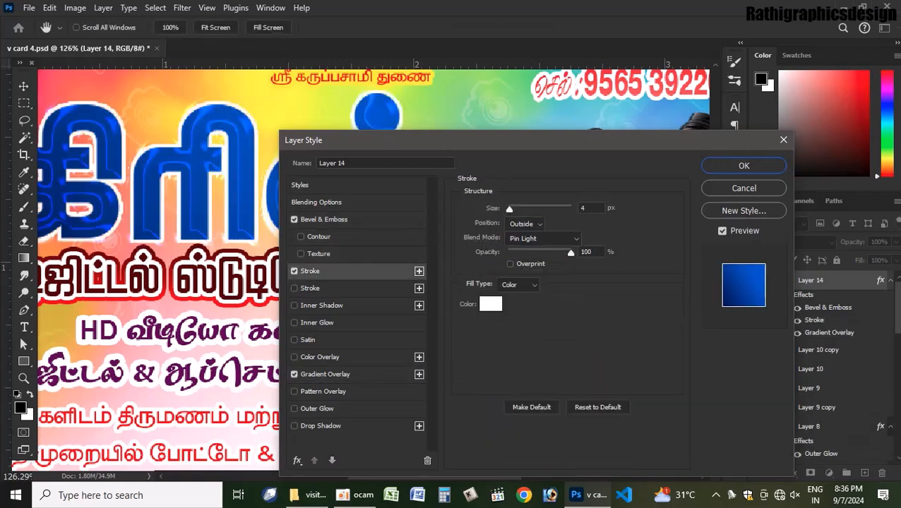
pyautogui.press('Return')
pyautogui.hotkey('ctrl', '0')
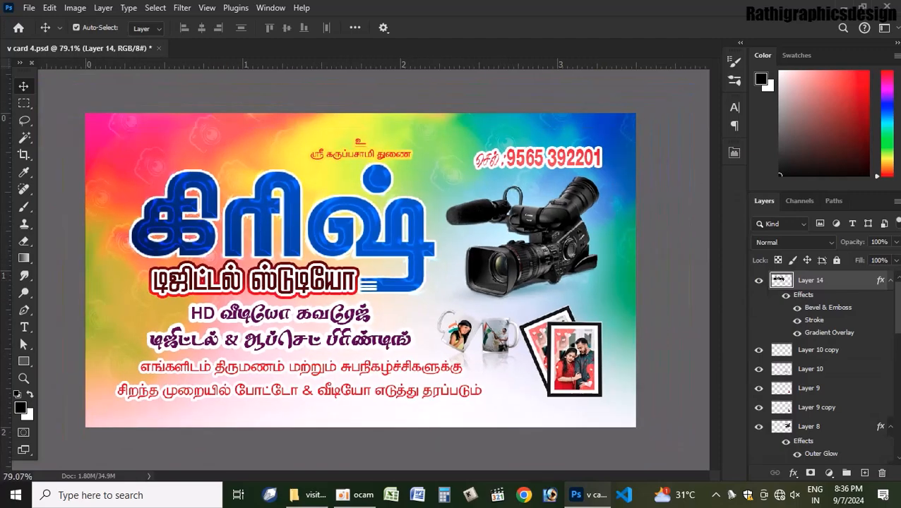
# Add a Linear Burn Drop Shadow to the merged title layer and set its size to 7 px
pyautogui.doubleClick(848, 281)
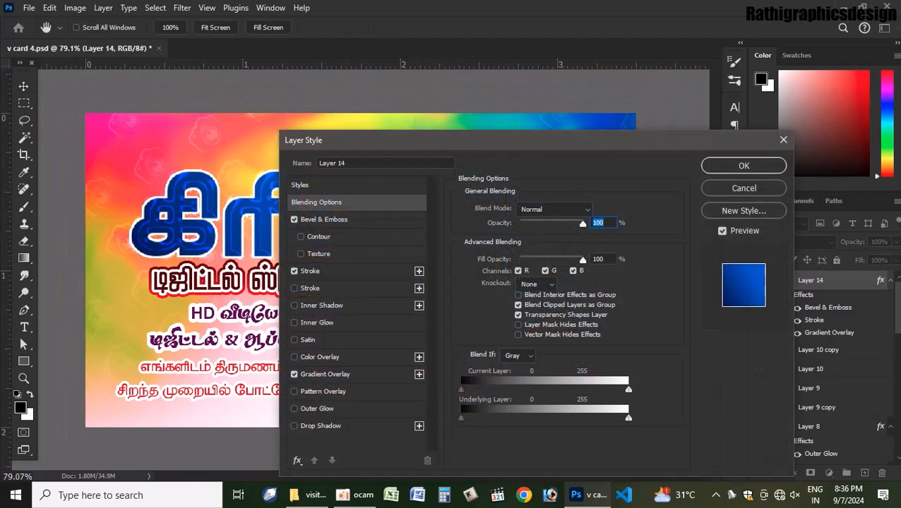
pyautogui.click(321, 425)
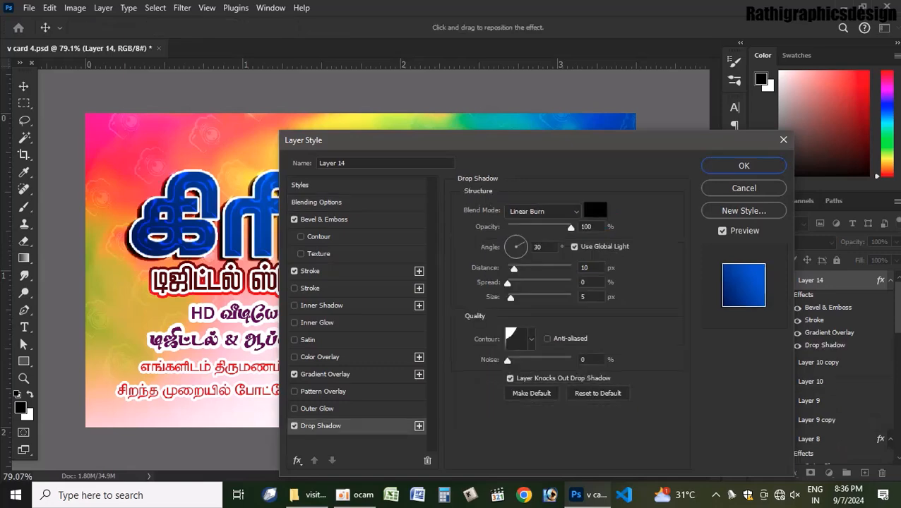
pyautogui.moveTo(511, 297); pyautogui.dragTo(512, 298)
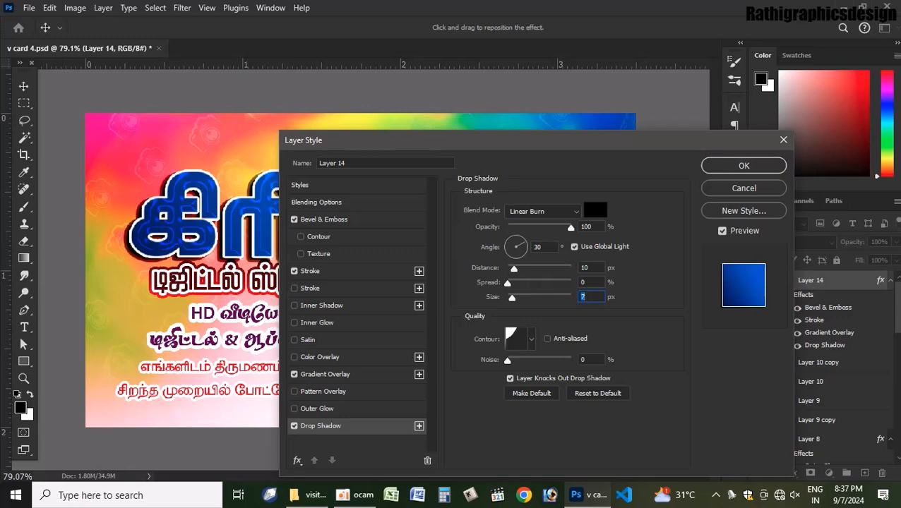
# Preview the title's drop shadow in different blend modes, stepping through the list to Luminosity
pyautogui.click(542, 211)
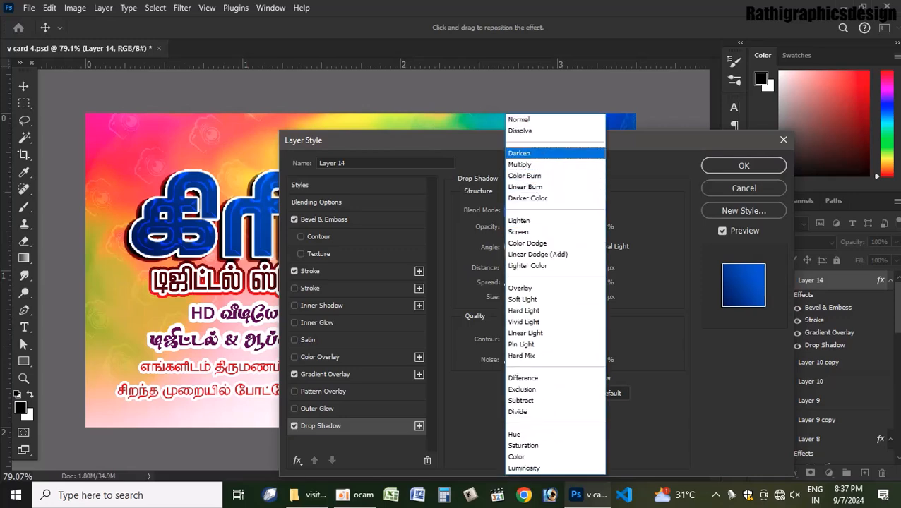
pyautogui.click(591, 187)
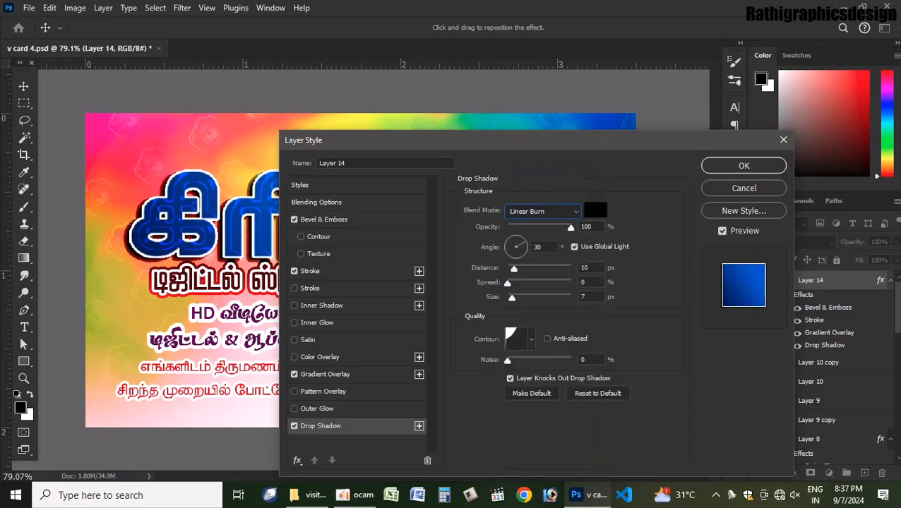
pyautogui.press('Up')
pyautogui.press('Up')
pyautogui.press('Up')
pyautogui.press('Down')
pyautogui.press('Down')
pyautogui.press('Down')
pyautogui.press('Down')
pyautogui.press('Down')
pyautogui.press('Down')
pyautogui.press('Down')
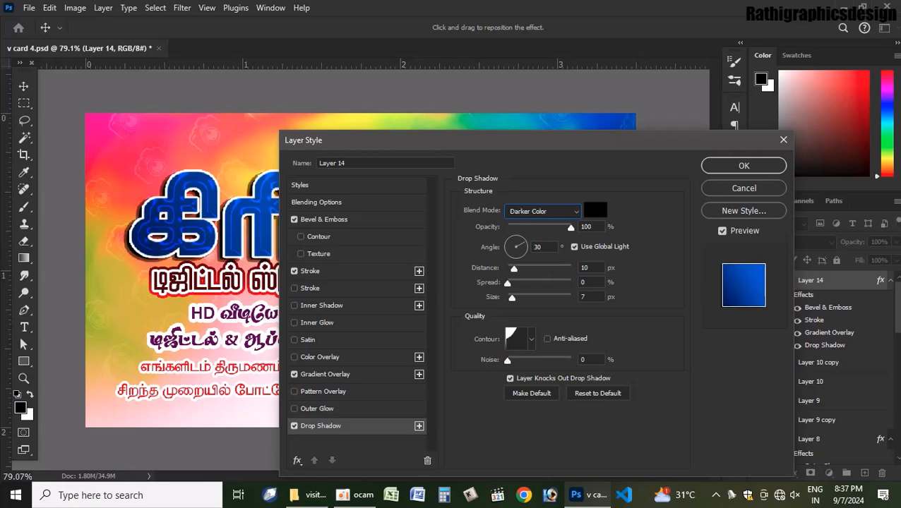
pyautogui.press('Down')
pyautogui.press('Down')
pyautogui.press('Down')
pyautogui.press('Down')
pyautogui.press('Down')
pyautogui.press('Down')
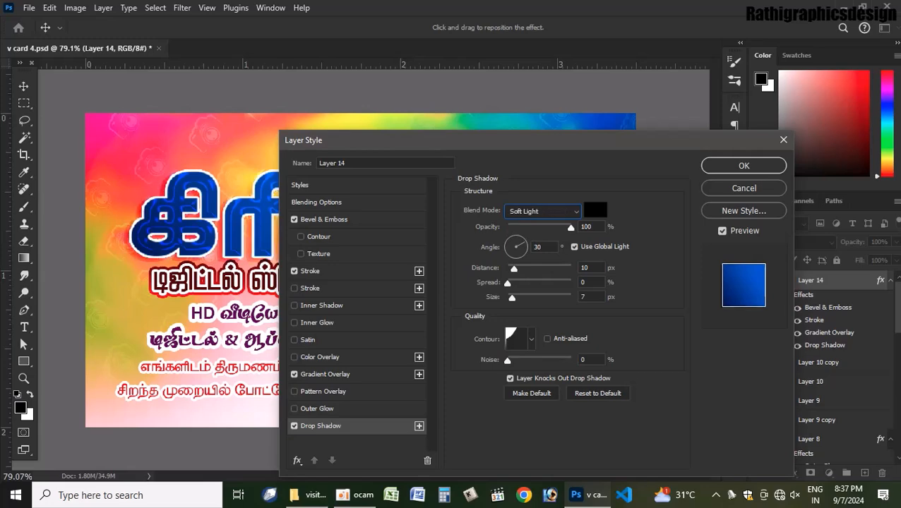
pyautogui.press('Down')
pyautogui.press('Down')
pyautogui.press('Down')
pyautogui.press('Down')
pyautogui.press('Down')
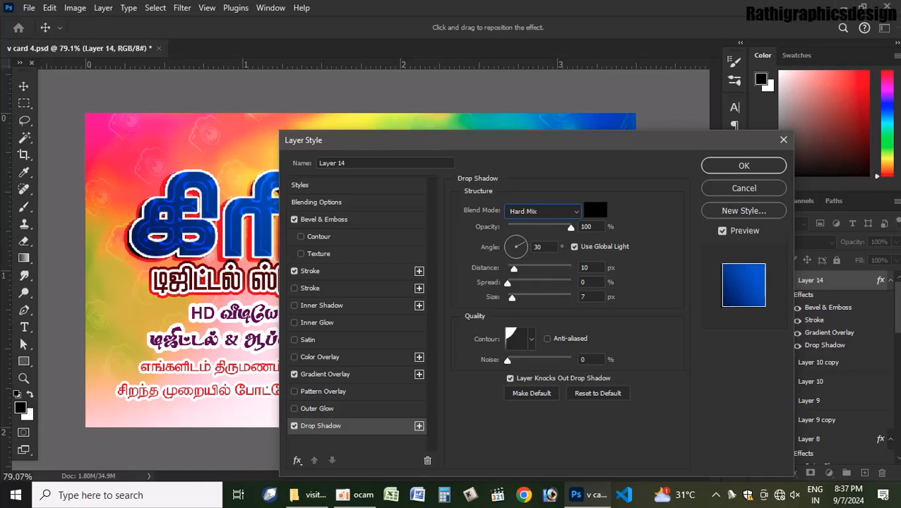
pyautogui.press('Down')
pyautogui.press('Down')
pyautogui.press('Down')
pyautogui.press('Down')
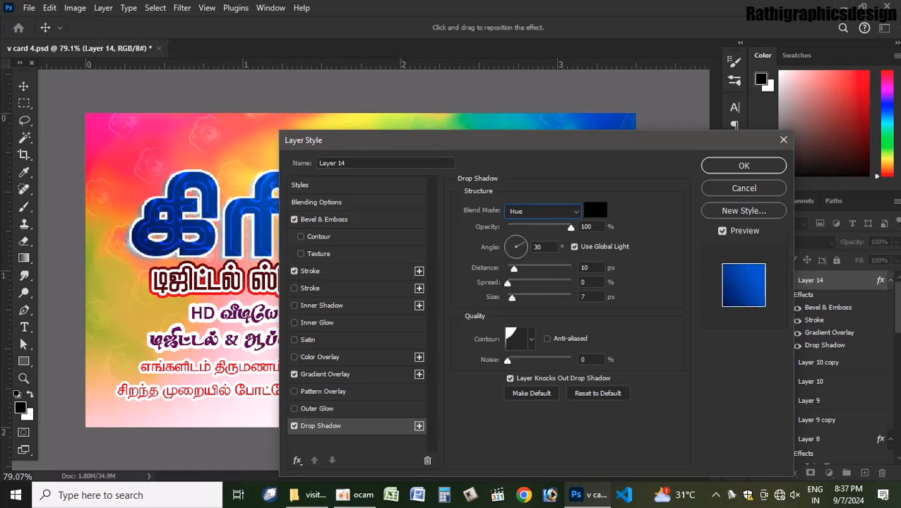
pyautogui.press('Down')
pyautogui.press('Down')
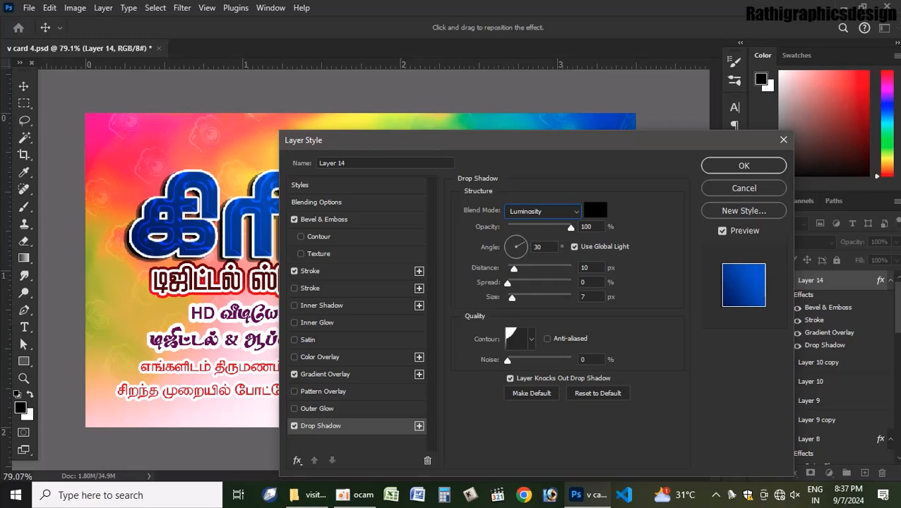
# Set the title's drop shadow blend mode to Normal and apply the layer style
pyautogui.click(542, 211)
pyautogui.click(538, 119)
pyautogui.click(743, 165)
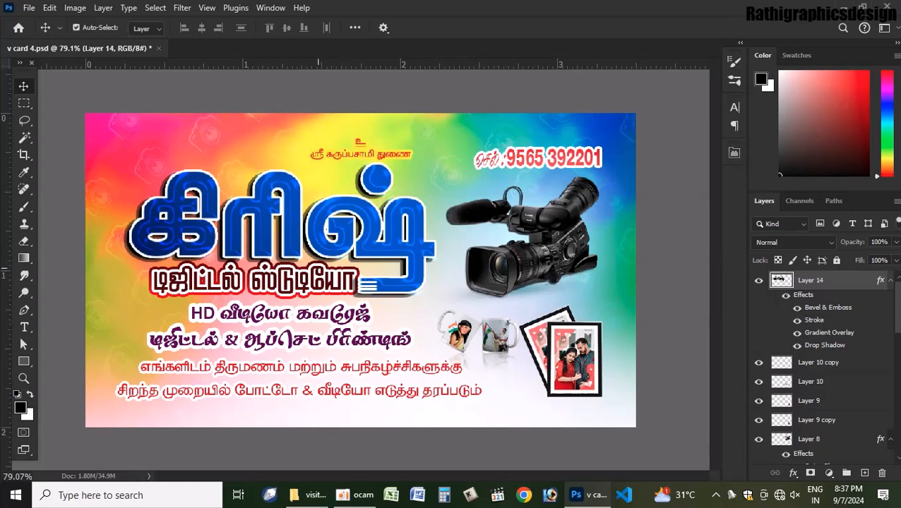
# Shift the card's studio subtitle line slightly to the left and close v card 4.psd without saving
pyautogui.click(318, 269)
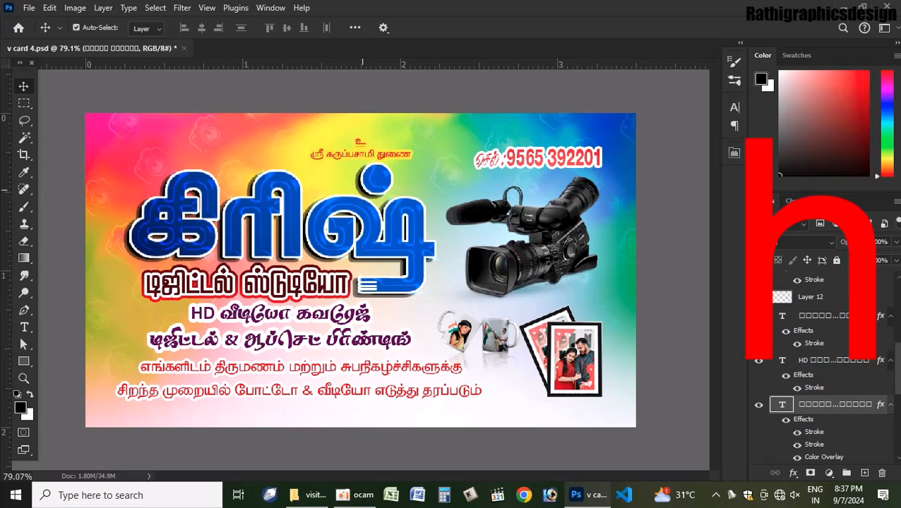
pyautogui.scroll(1, 375, 177)
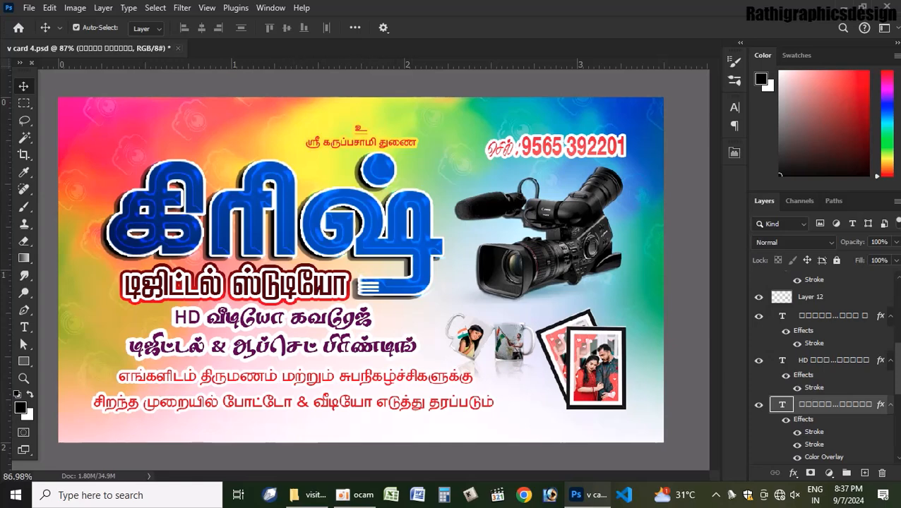
pyautogui.hotkey('ctrl', 'w')
pyautogui.press('n')
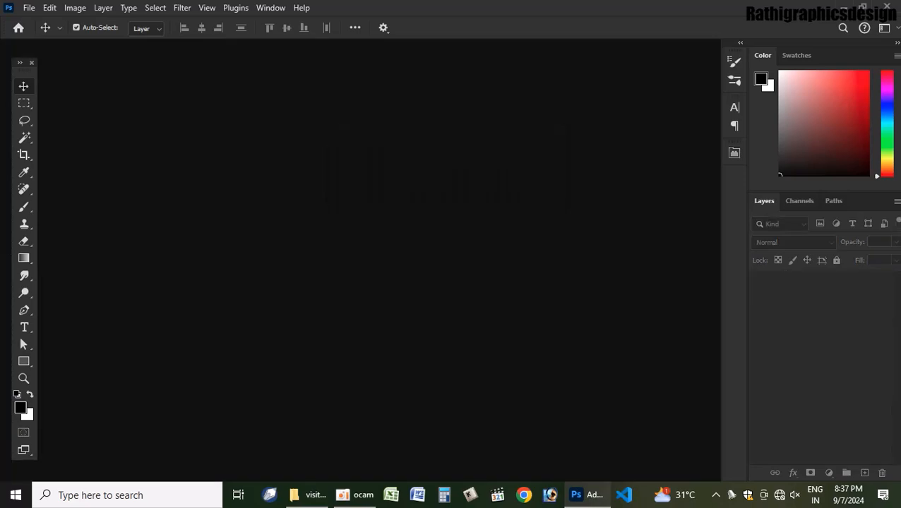
pyautogui.press('ctrl')
pyautogui.hotkey('ctrl', 'n')
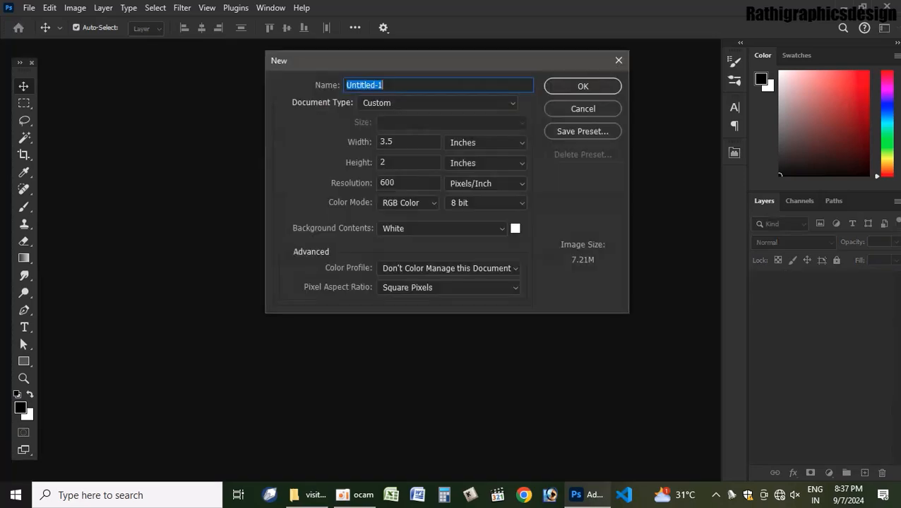
pyautogui.press('Escape')
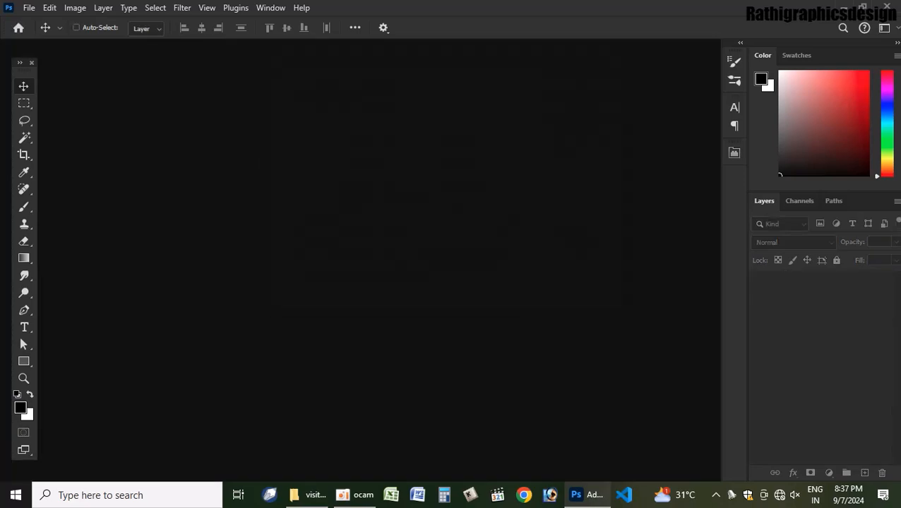
pyautogui.hotkey('ctrl', 'o')
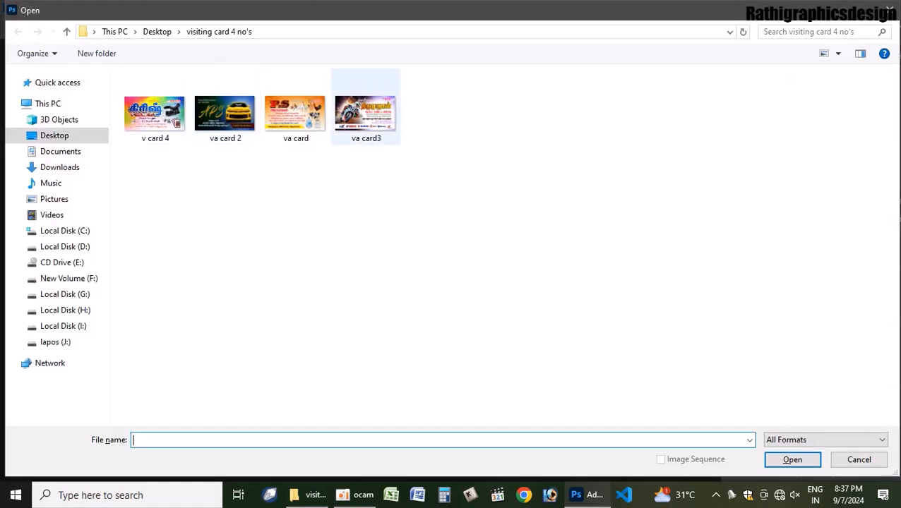
pyautogui.click(858, 459)
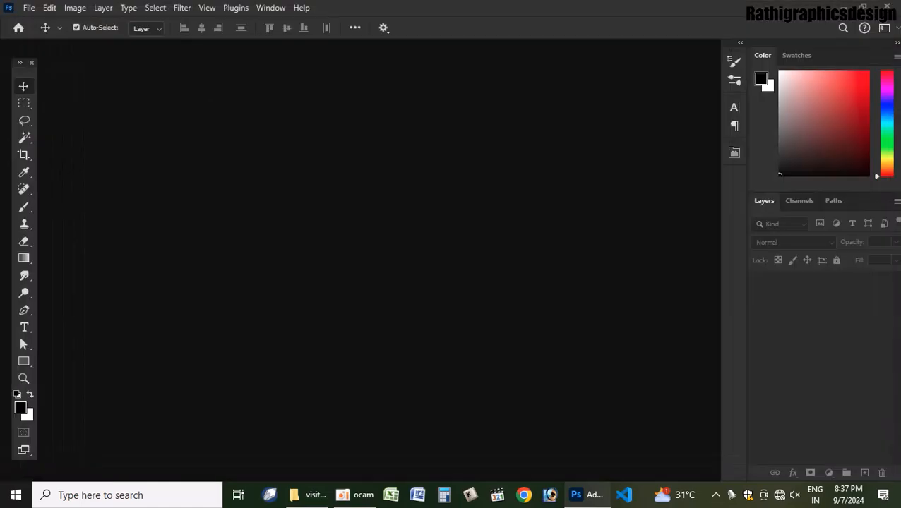
# Create a new 10 × 10 inch document at 300 pixels/inch and choose bright red as the foreground color
pyautogui.hotkey('ctrl', 'n')
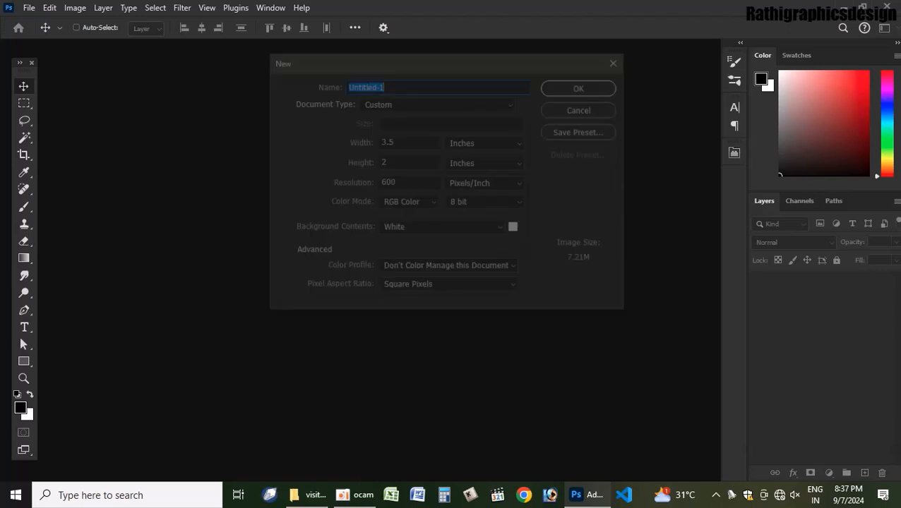
pyautogui.press('Tab')
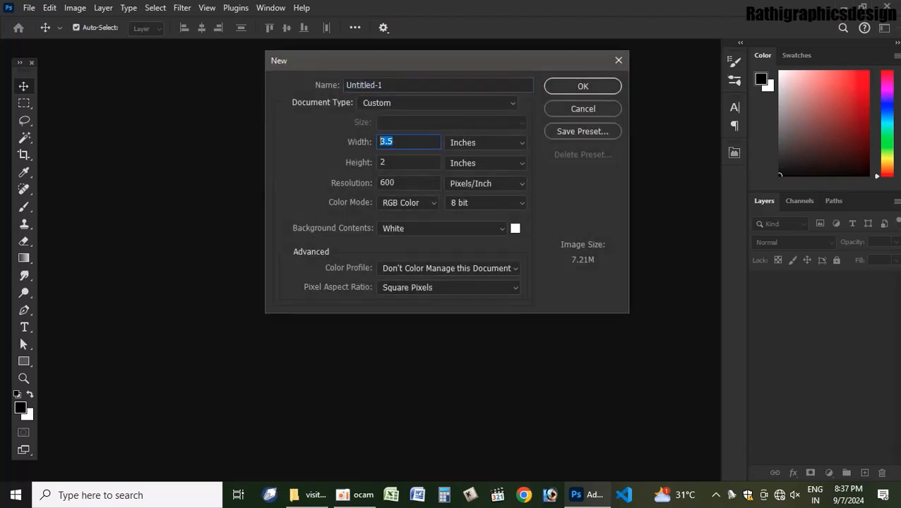
pyautogui.write('10')
pyautogui.press('Tab')
pyautogui.press('Tab')
pyautogui.write('10')
pyautogui.press('Tab')
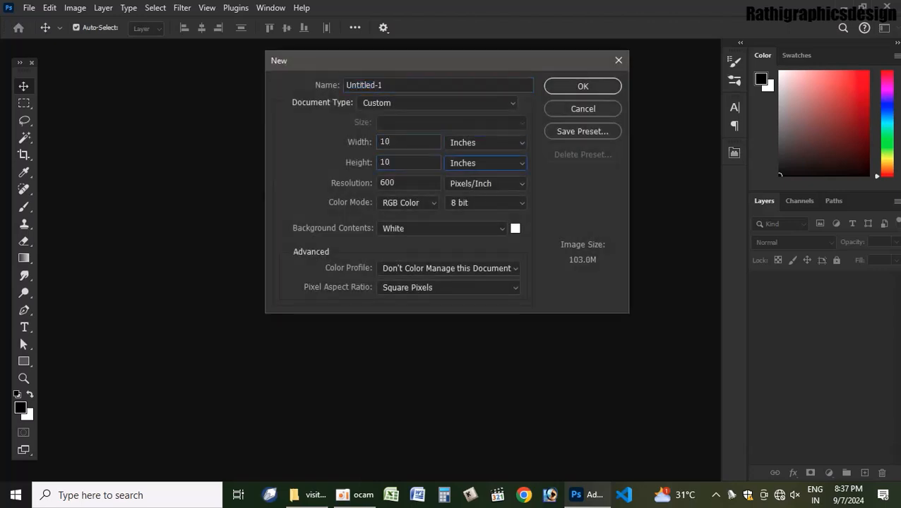
pyautogui.press('Tab')
pyautogui.write('300')
pyautogui.press('Return')
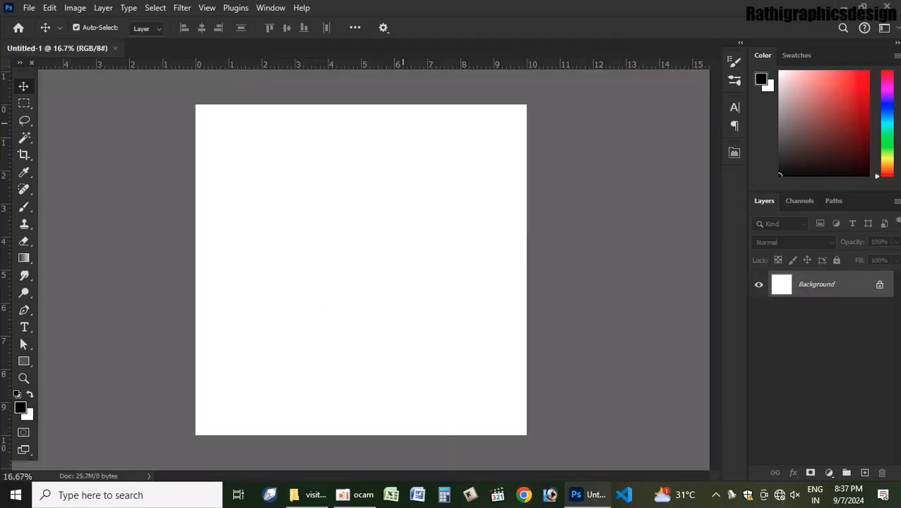
pyautogui.click(864, 75)
# Duplicate the blank document under its default name and arrange both as floating windows side by side
pyautogui.moveTo(58, 48); pyautogui.dragTo(82, 101)
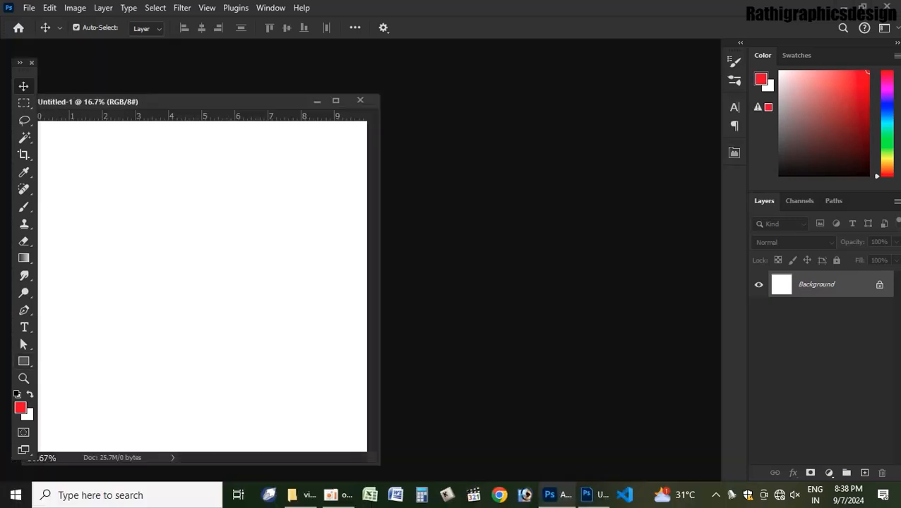
pyautogui.rightClick(112, 100)
pyautogui.click(141, 105)
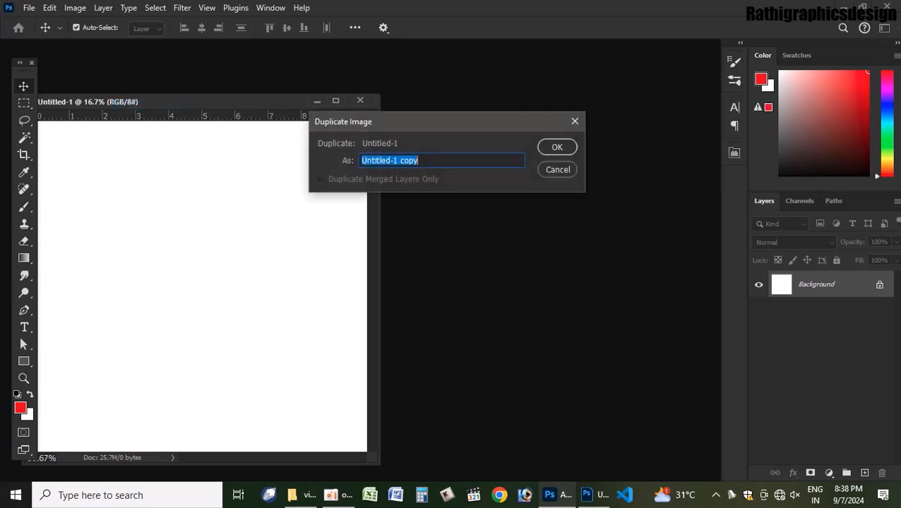
pyautogui.press('Return')
pyautogui.moveTo(217, 119); pyautogui.dragTo(457, 91)
pyautogui.hotkey('ctrl', 'Tab')
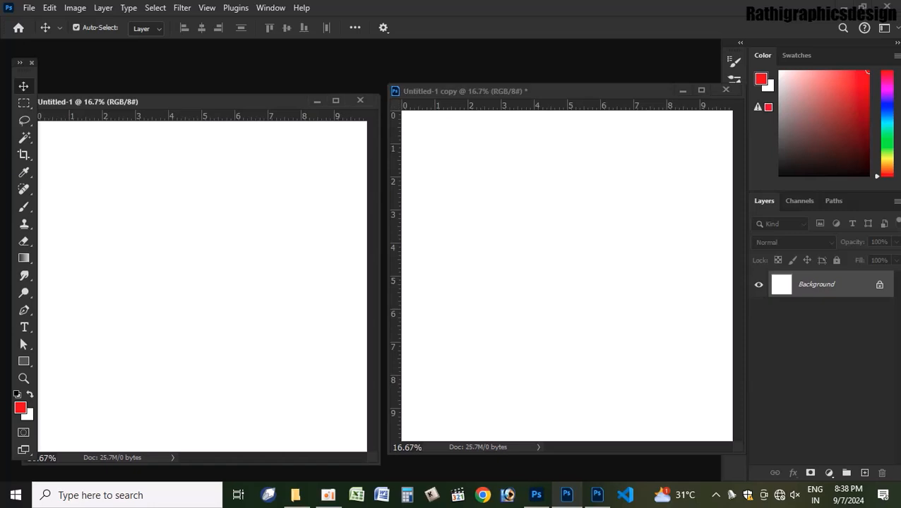
pyautogui.moveTo(212, 101)
pyautogui.mouseDown()
pyautogui.moveTo(227, 93)
pyautogui.moveTo(216, 91)
pyautogui.mouseUp()
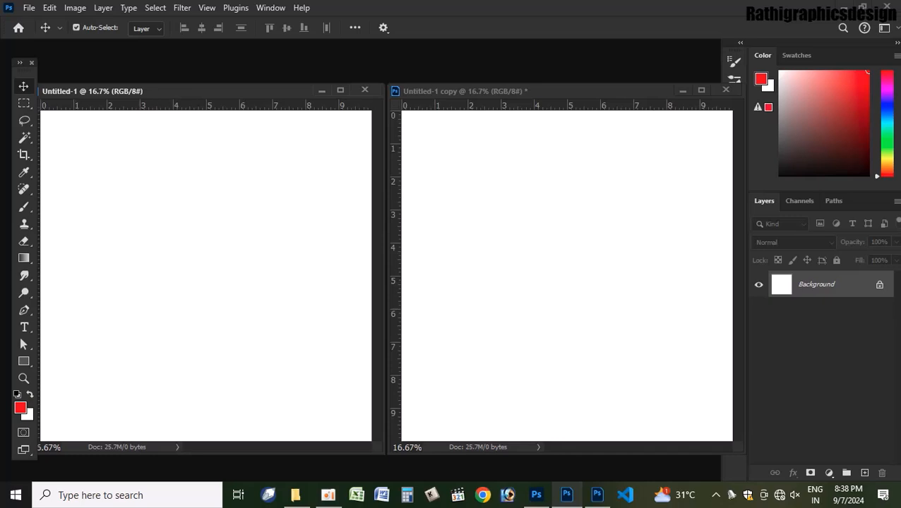
# Enlarge the Brush to 2000 px and add a new layer to the original document
pyautogui.press('b')
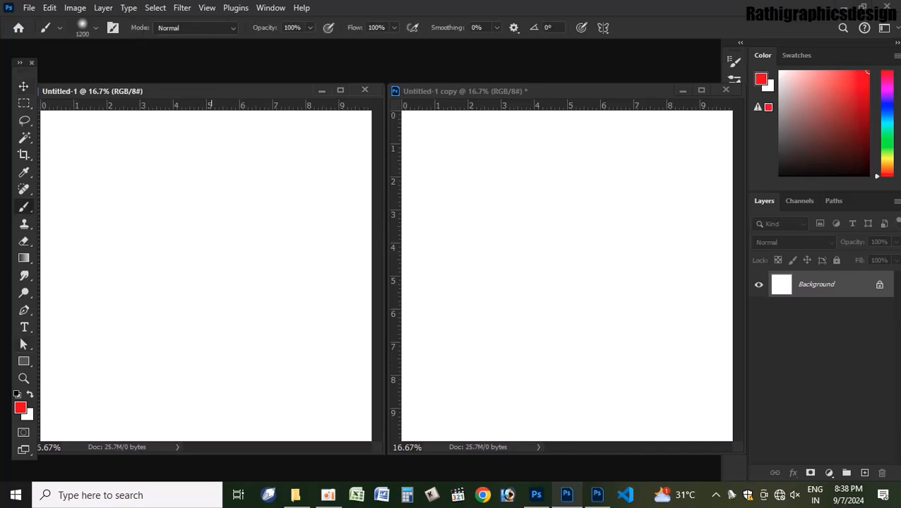
pyautogui.press(']')
pyautogui.hotkey('ctrl', 'shift', 'n')
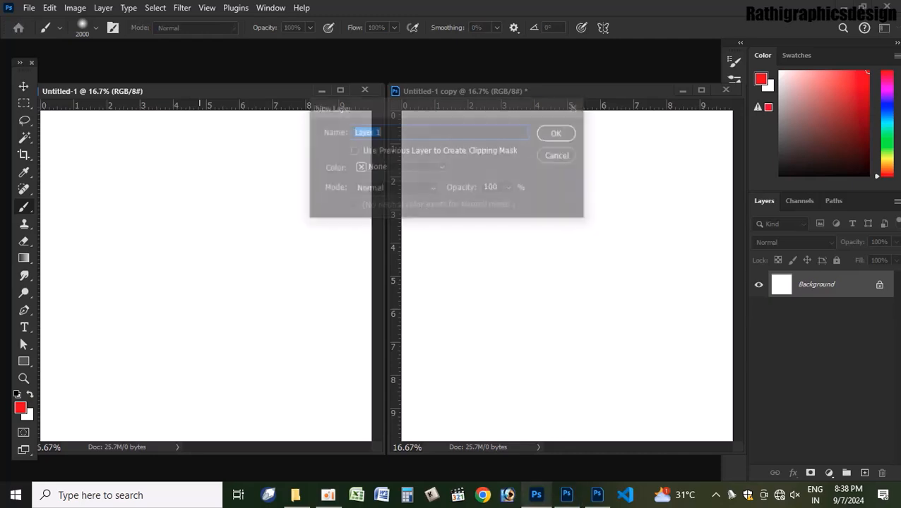
pyautogui.press('Return')
# Try painting a red circle with several soft-edged brush dabs and clear the layer
pyautogui.click(200, 281)
pyautogui.click(212, 280)
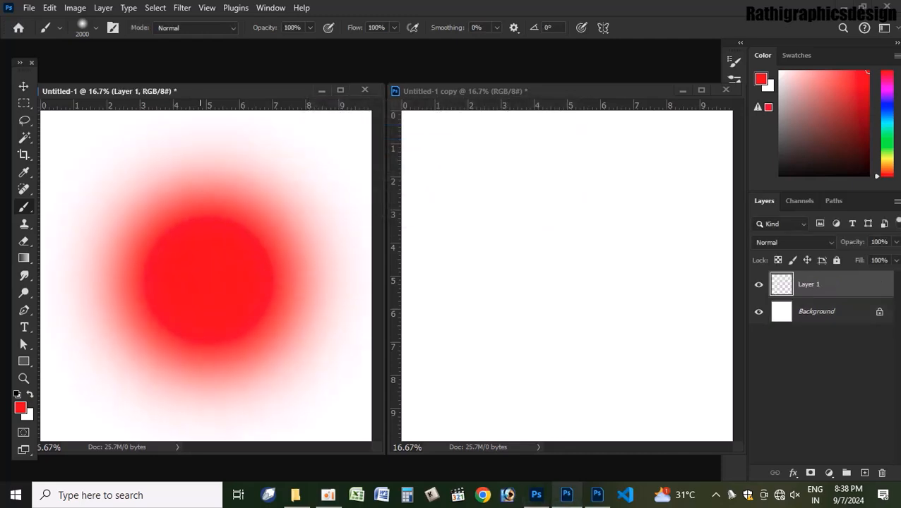
pyautogui.click(209, 293)
pyautogui.click(204, 270)
pyautogui.click(204, 275)
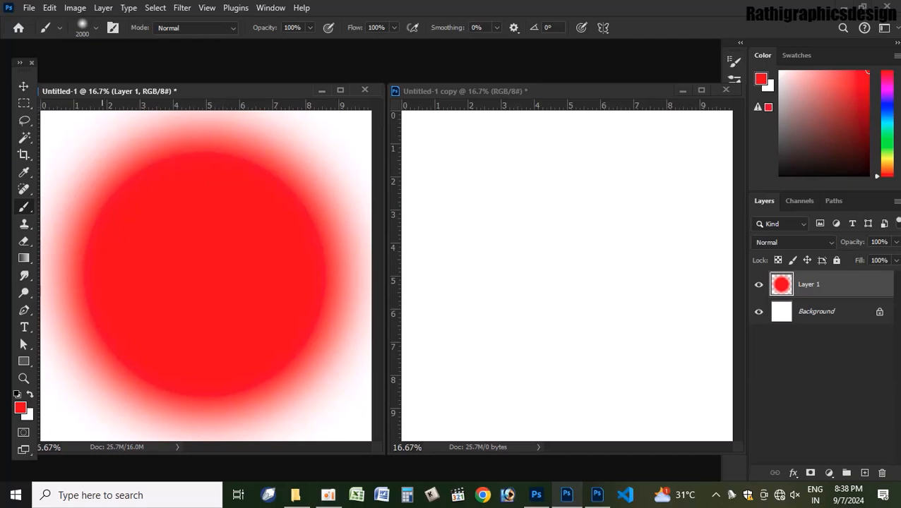
pyautogui.press('Delete')
# Raise the brush hardness to maximum and paint one solid red 2000 px circle near the middle of the new layer
pyautogui.click(96, 27)
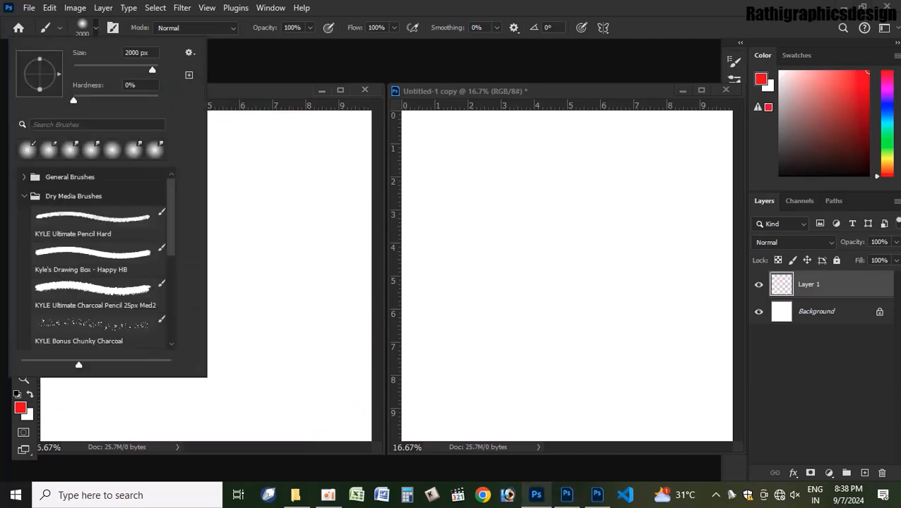
pyautogui.moveTo(73, 100); pyautogui.dragTo(157, 99)
pyautogui.click(275, 283)
pyautogui.press('Delete')
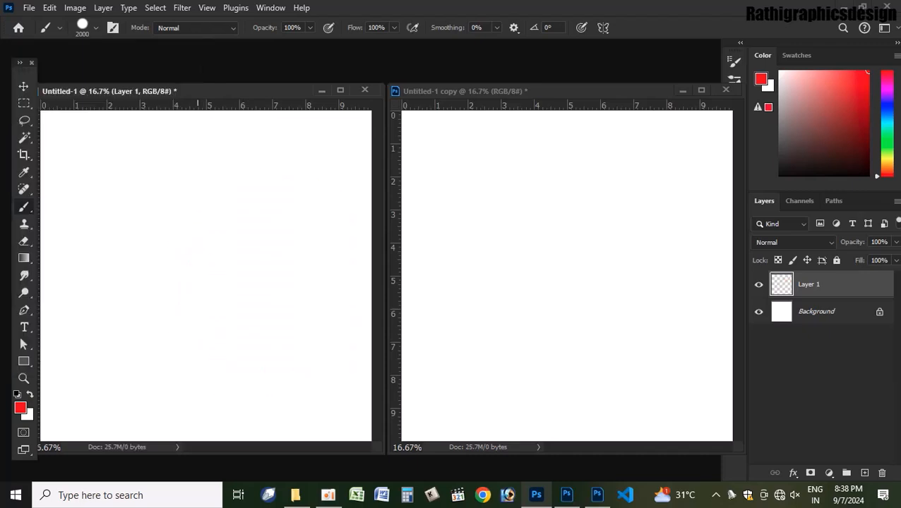
pyautogui.click(197, 273)
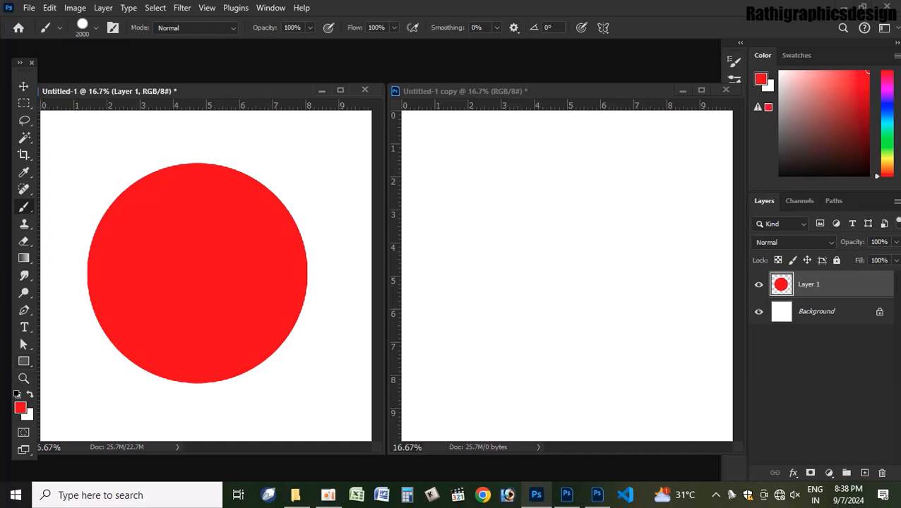
# Make the duplicate document active and set the foreground color to 100% magenta and 100% yellow
pyautogui.press('v')
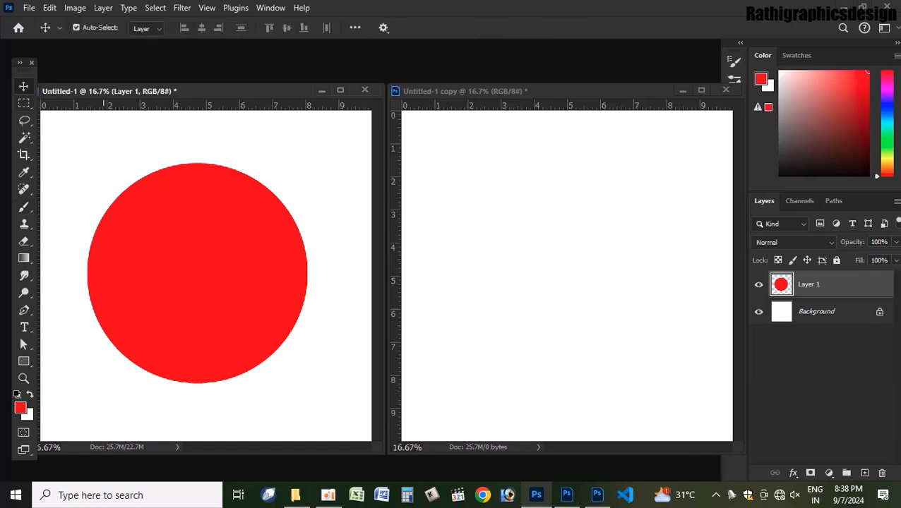
pyautogui.click(554, 224)
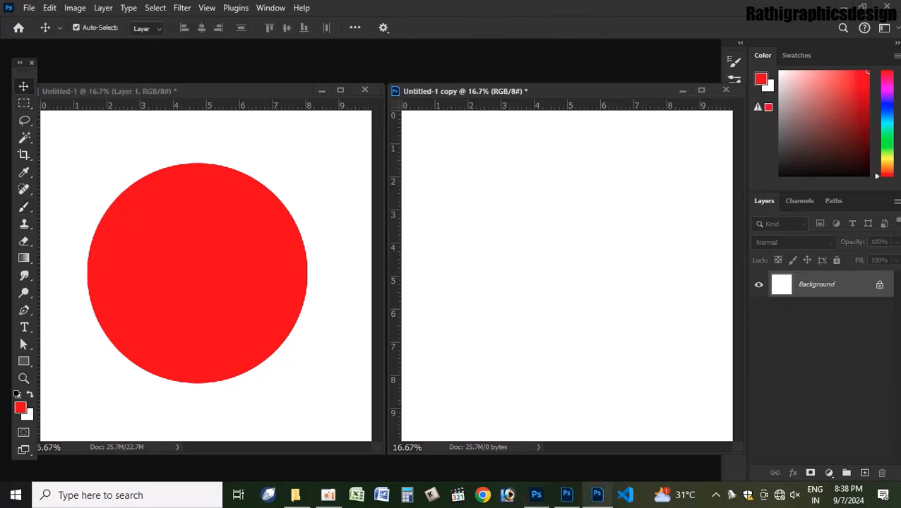
pyautogui.click(21, 408)
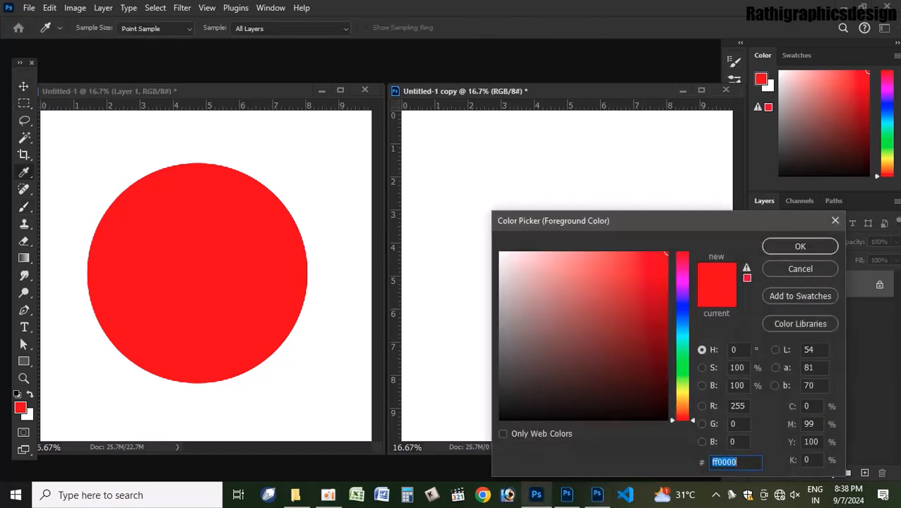
pyautogui.doubleClick(810, 423)
pyautogui.write('100')
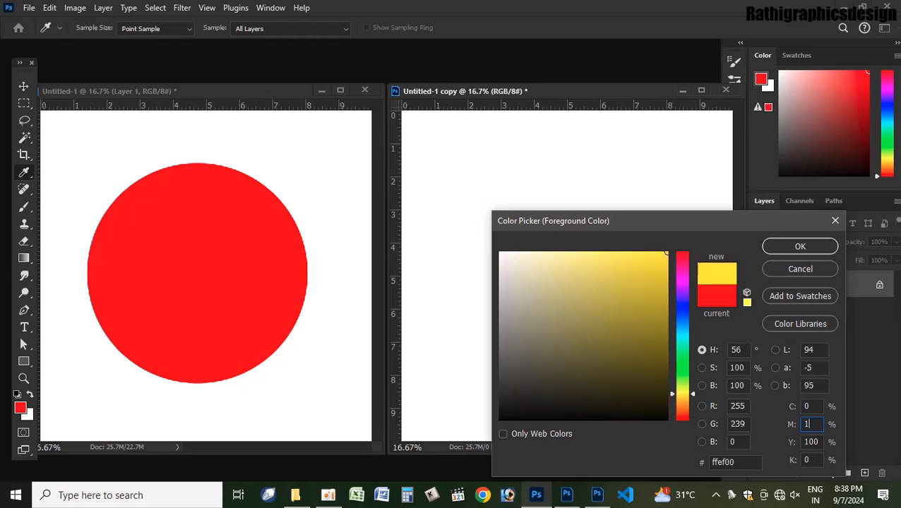
pyautogui.press('Tab')
pyautogui.write('100')
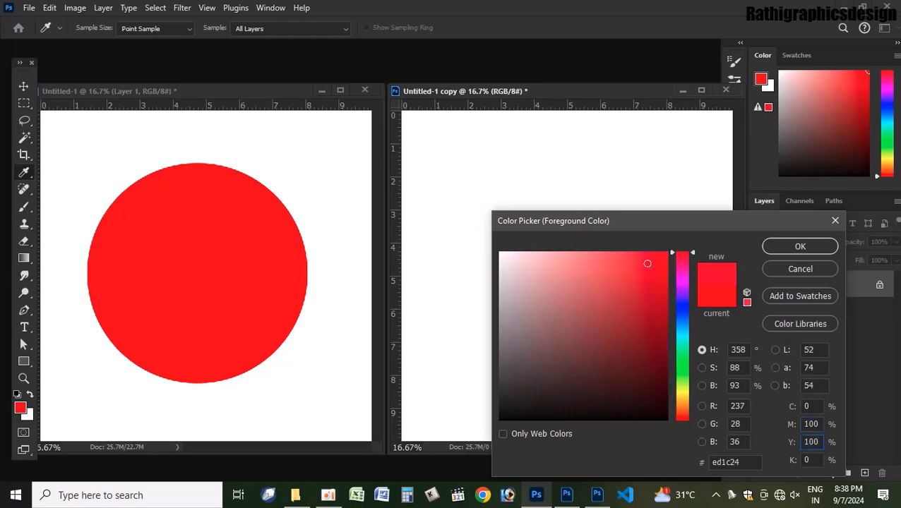
pyautogui.press('Return')
# Paint one hard-edged 2000 px circle with the brush near the middle of the duplicate document's background
pyautogui.press('v')
pyautogui.press('b')
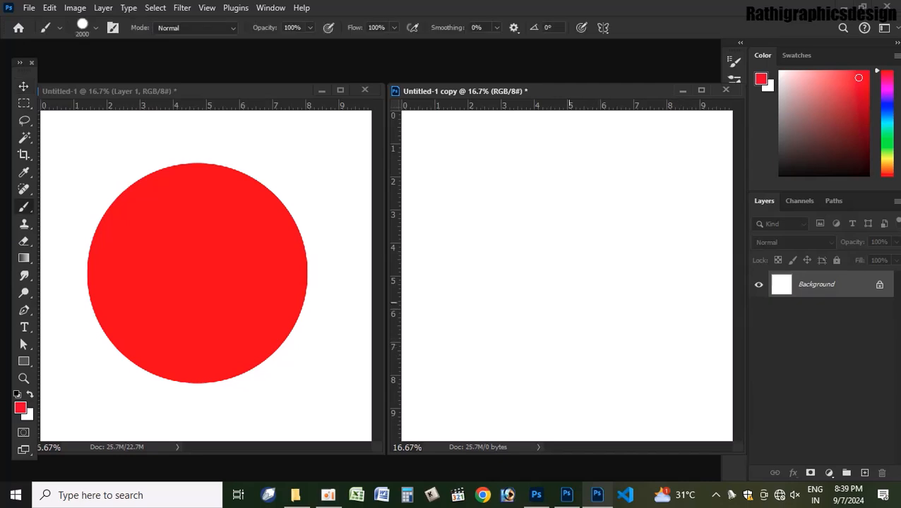
pyautogui.click(574, 271)
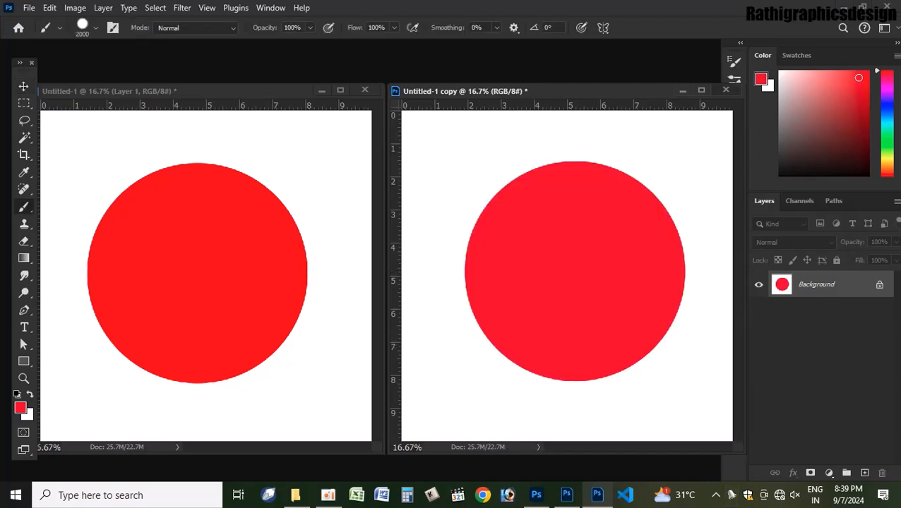
pyautogui.click(723, 90)
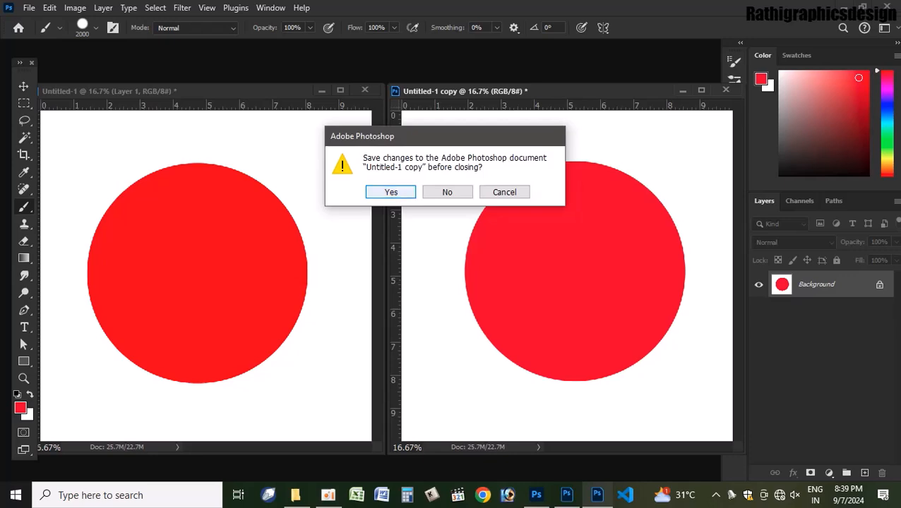
pyautogui.press('Return')
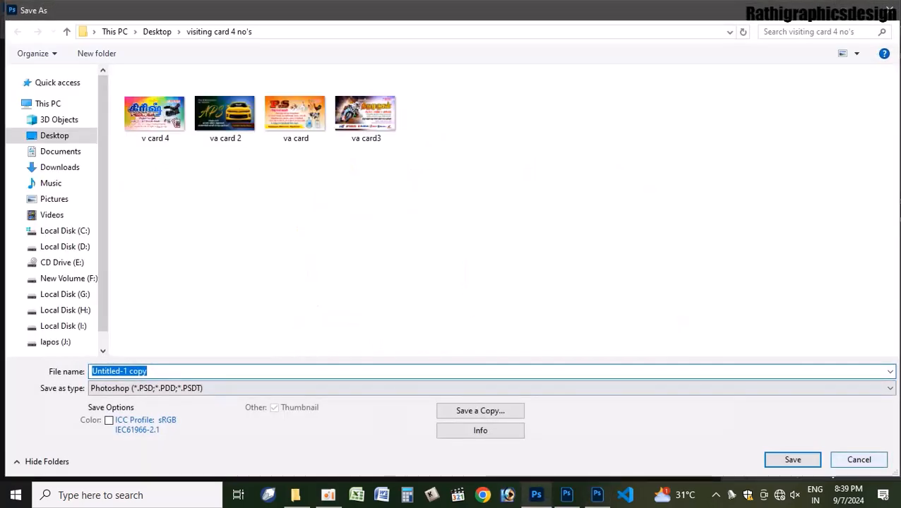
pyautogui.press('Escape')
# Save a JPEG copy of the original red-circle document as rgb in the visiting card 4 no's folder, with quality 12
pyautogui.press('v')
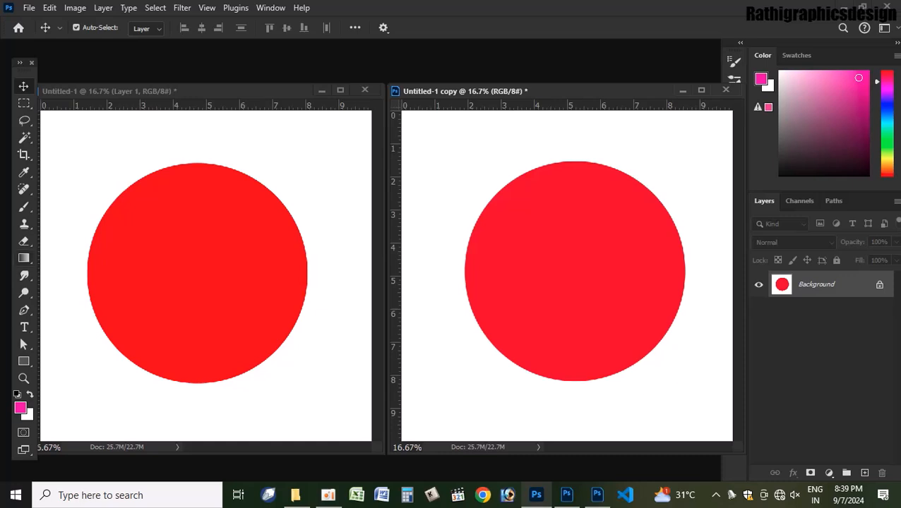
pyautogui.click(292, 142)
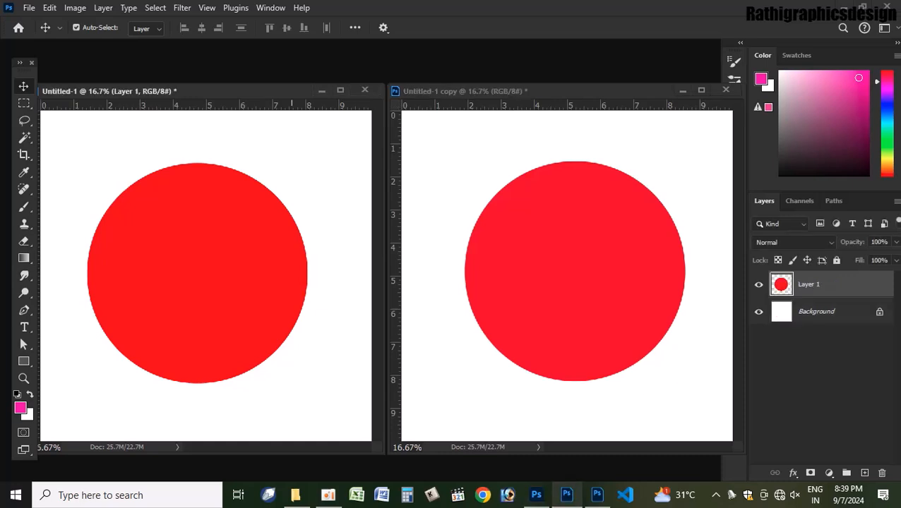
pyautogui.hotkey('ctrl', 's')
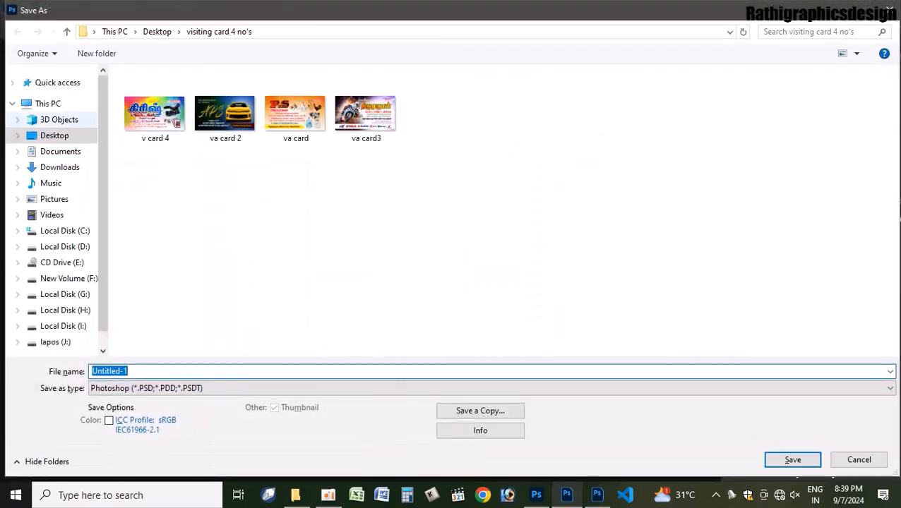
pyautogui.write('rgb')
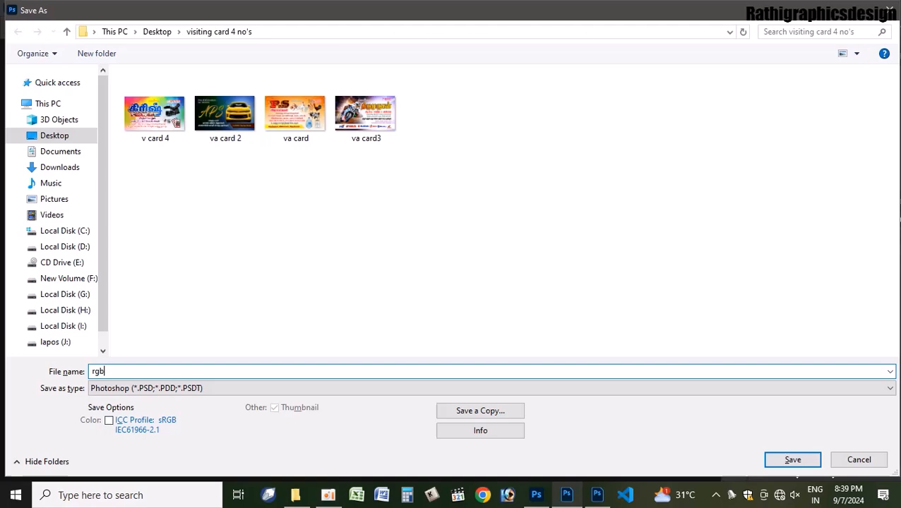
pyautogui.click(491, 388)
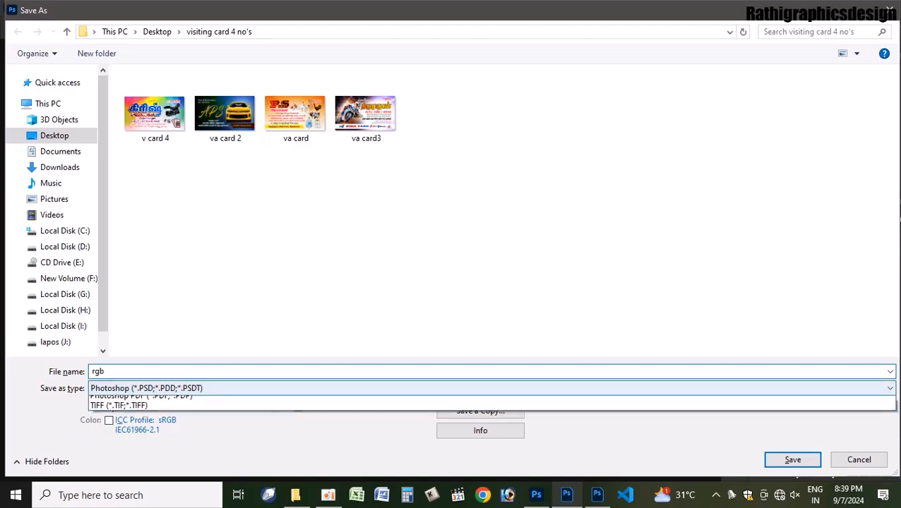
pyautogui.press('Escape')
pyautogui.click(480, 411)
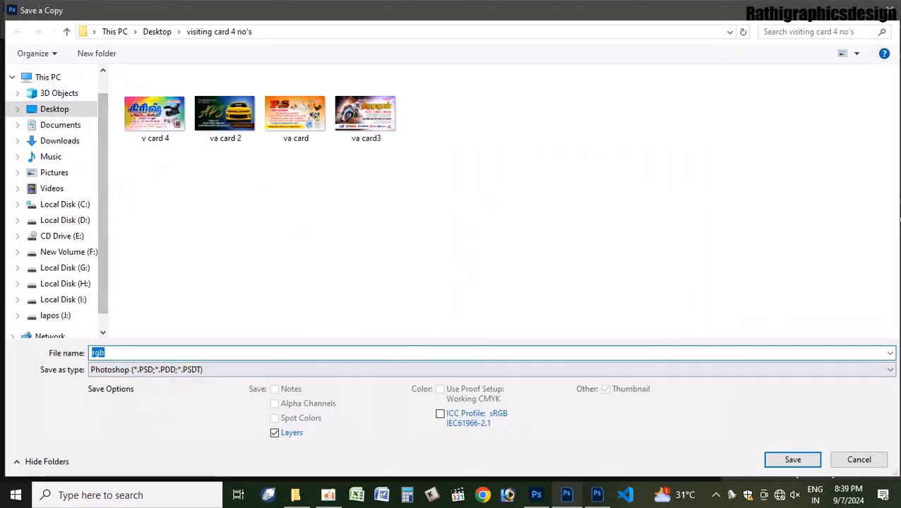
pyautogui.click(491, 369)
pyautogui.press('Return')
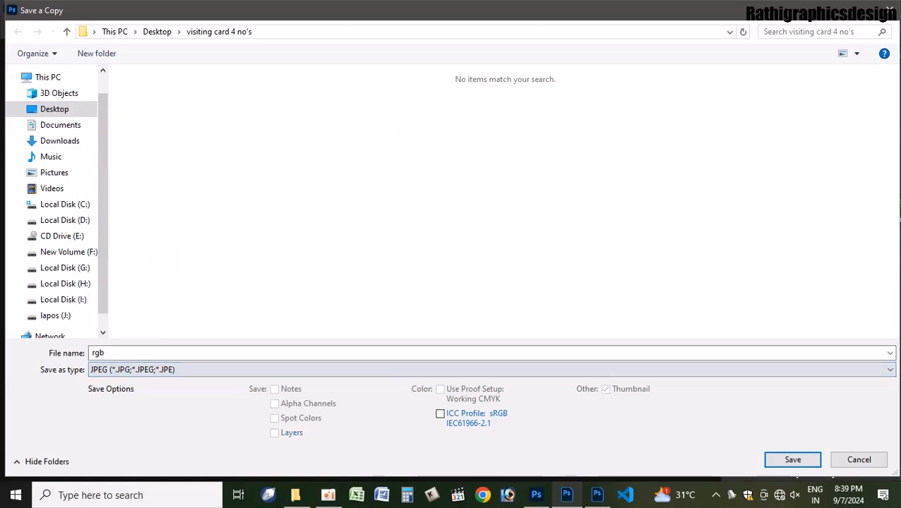
pyautogui.press('Return')
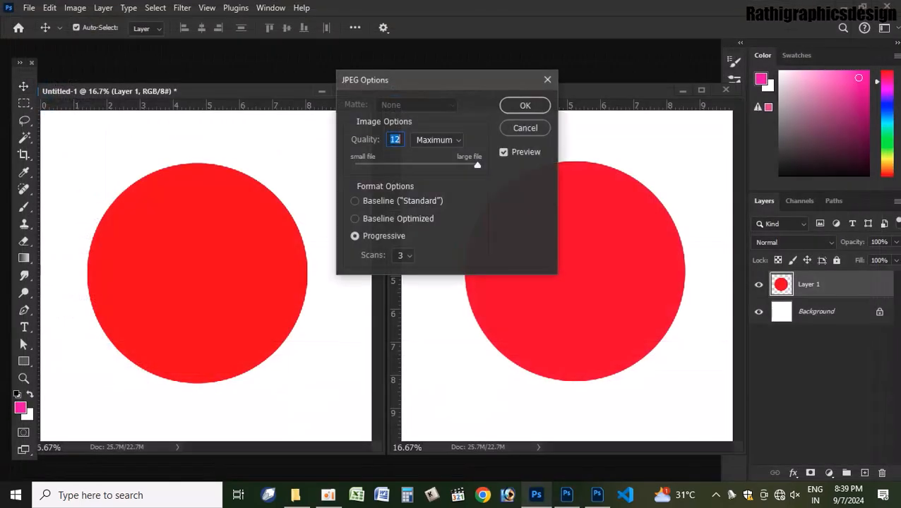
pyautogui.press('Return')
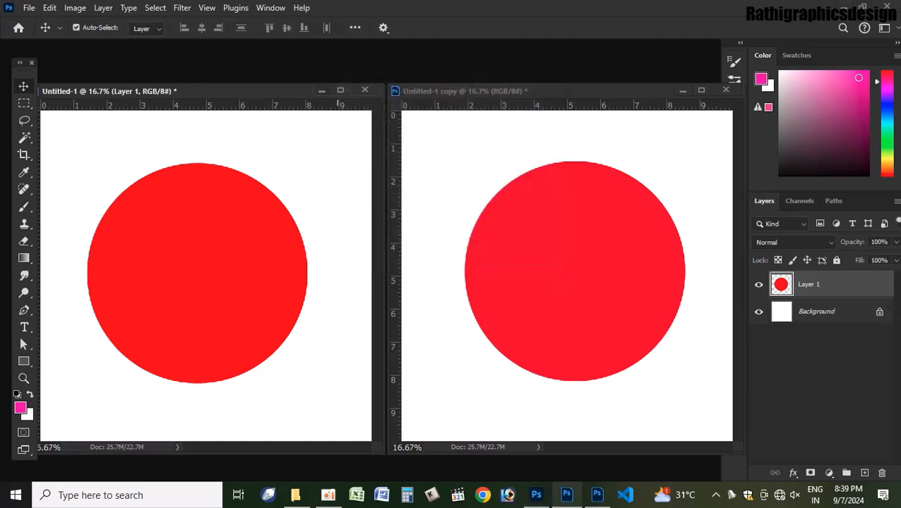
# Close the original document without saving its changes and move the duplicate's window toward the middle of the workspace
pyautogui.click(364, 90)
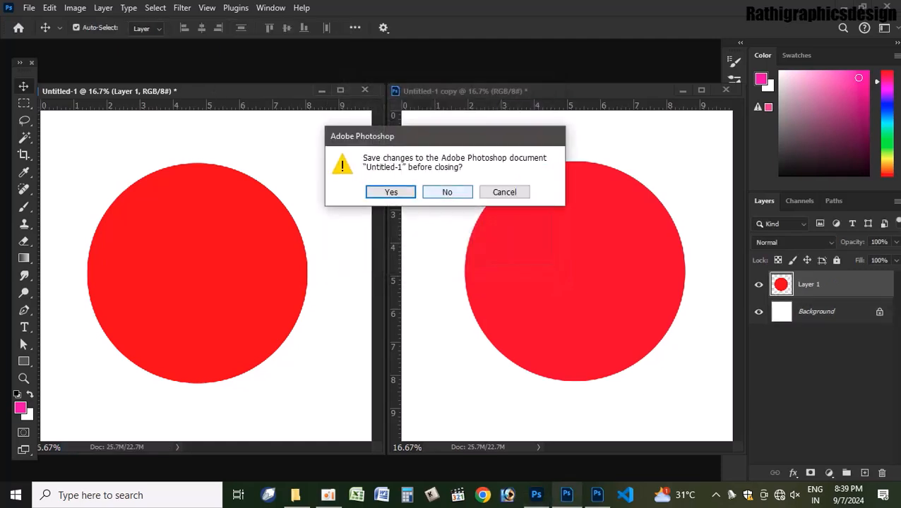
pyautogui.click(447, 192)
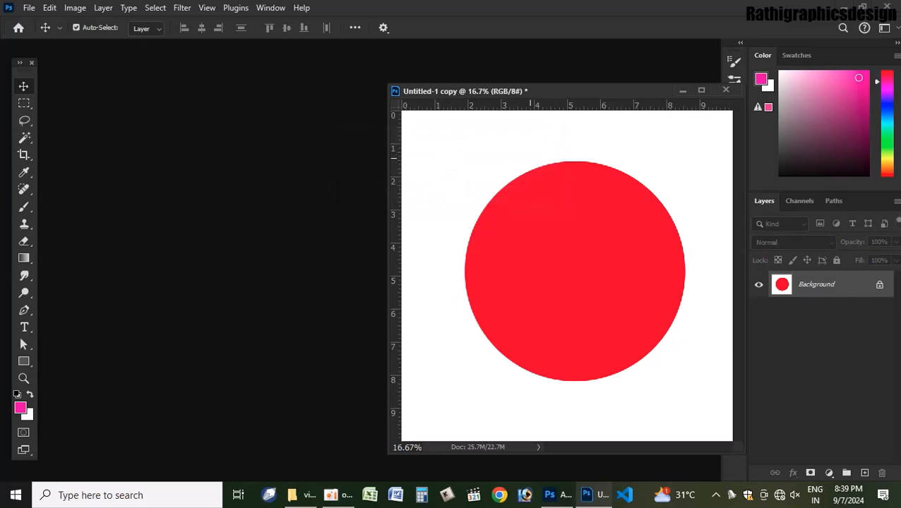
pyautogui.moveTo(487, 91); pyautogui.dragTo(387, 84)
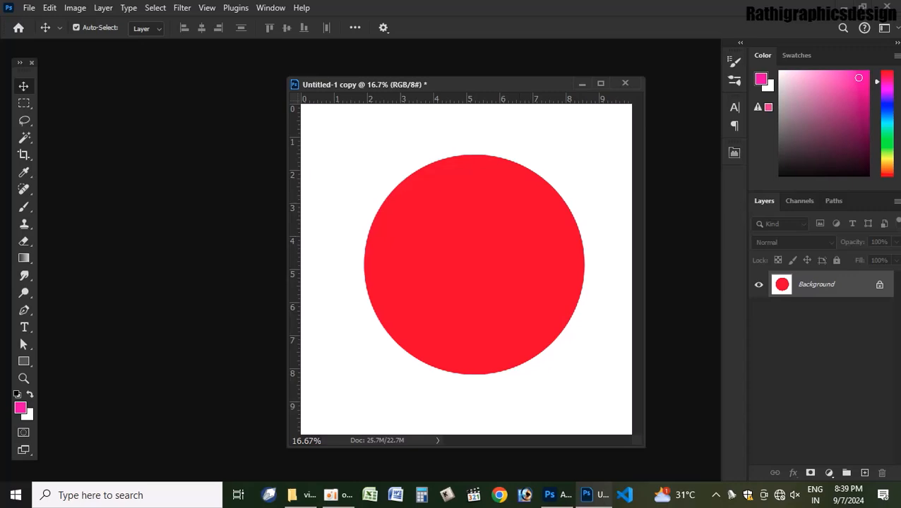
# Save a JPEG copy of the duplicate document on the Desktop under the name cmyk
pyautogui.click(29, 8)
pyautogui.click(55, 180)
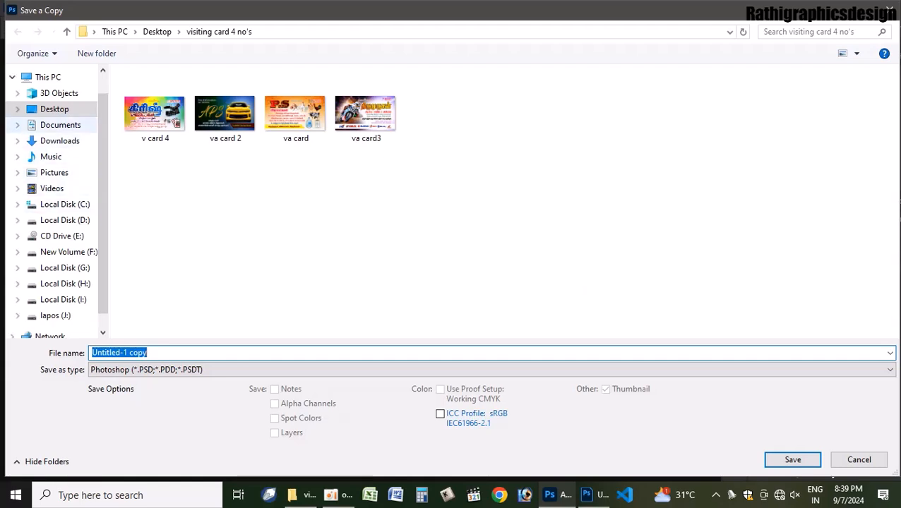
pyautogui.click(54, 108)
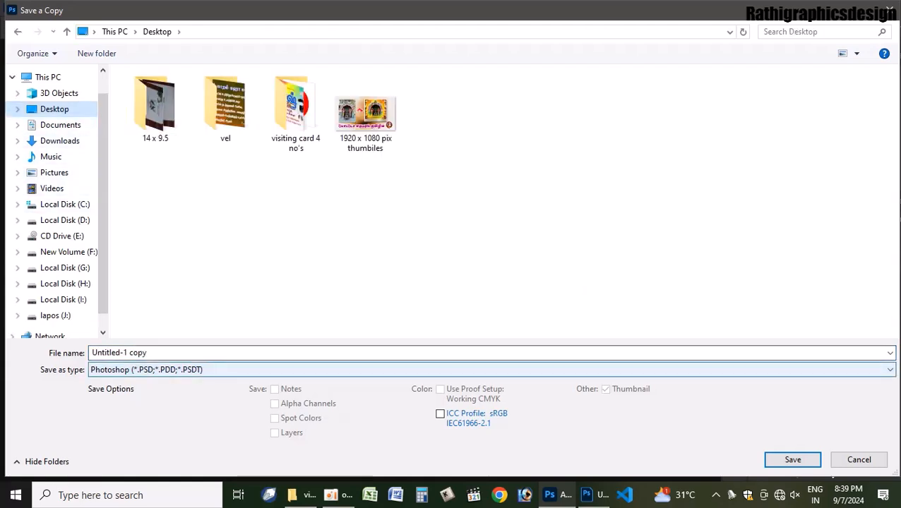
pyautogui.click(222, 369)
pyautogui.click(221, 369)
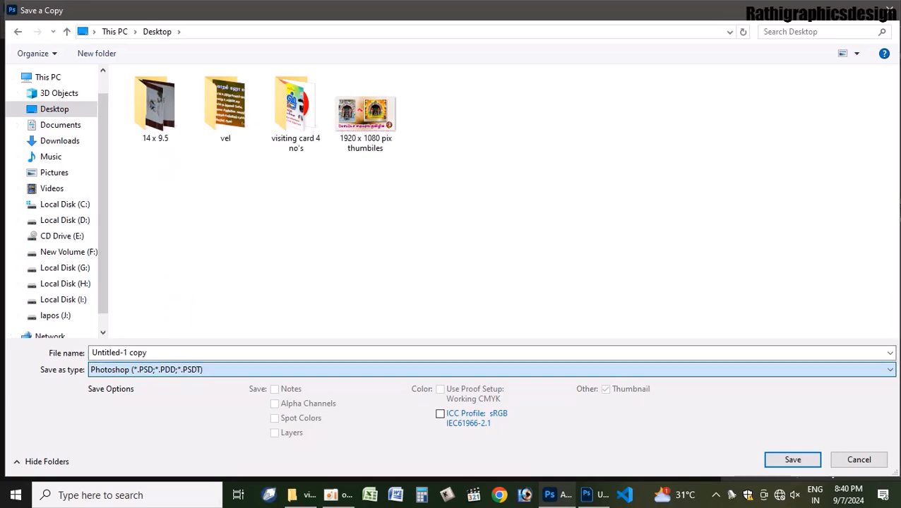
pyautogui.click(222, 369)
pyautogui.click(131, 227)
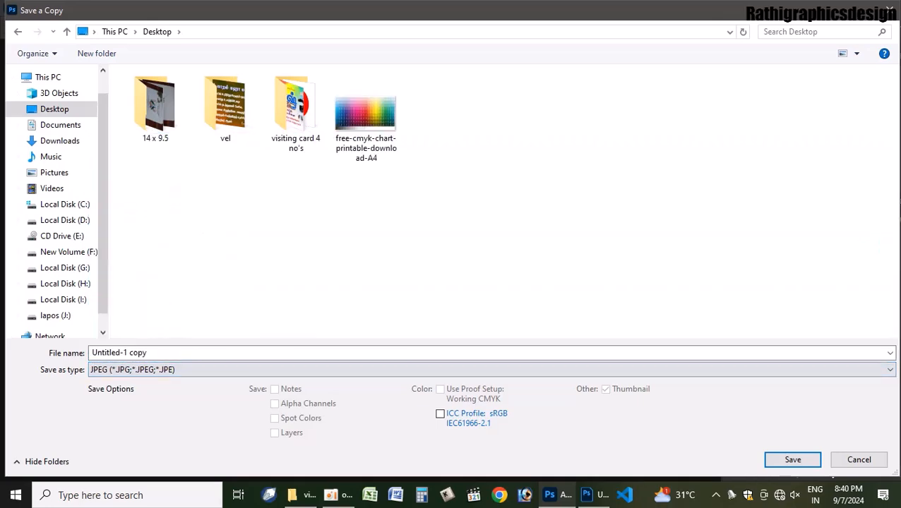
pyautogui.click(222, 352)
pyautogui.write('cmyk')
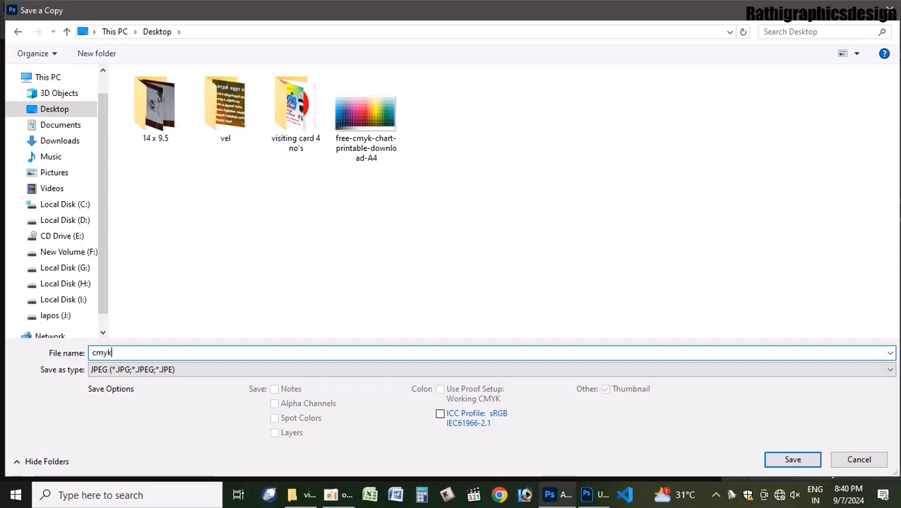
pyautogui.press('Return')
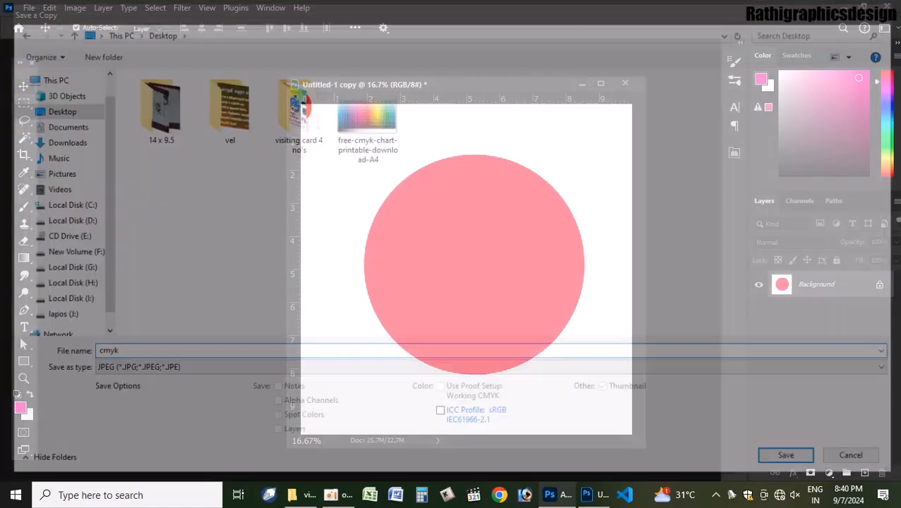
pyautogui.press('Return')
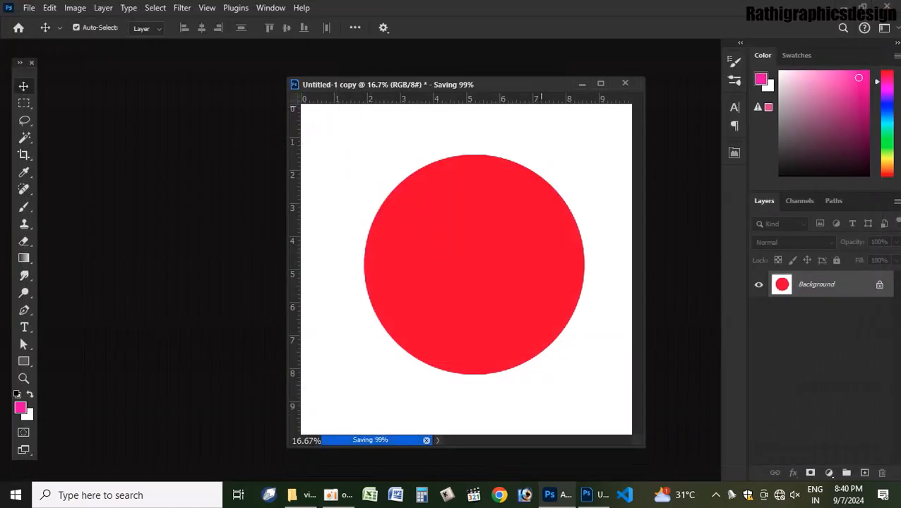
# Close the duplicate document without saving its changes and open the cmyk image from the Desktop
pyautogui.click(625, 83)
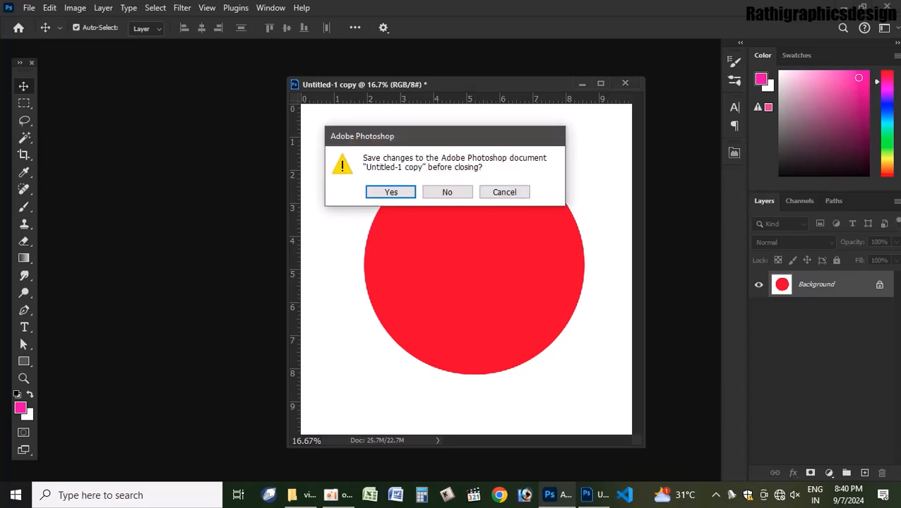
pyautogui.click(447, 191)
pyautogui.hotkey('ctrl', 'o')
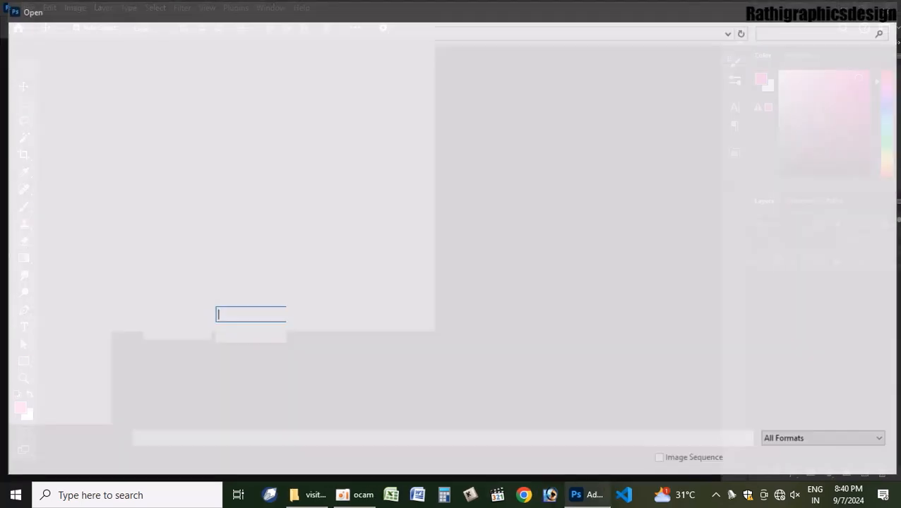
pyautogui.click(435, 106)
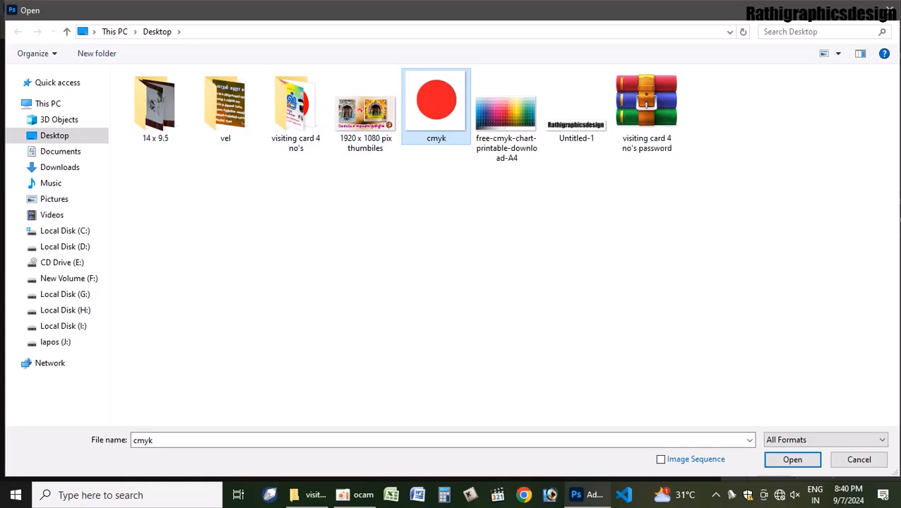
pyautogui.click(792, 460)
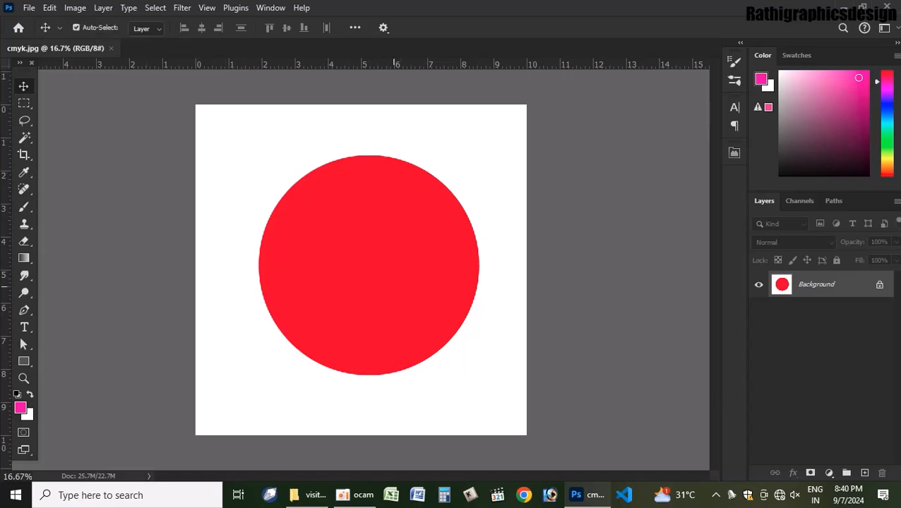
# Open the rgb image from the visiting card 4 no's folder and float its window beside cmyk.jpg
pyautogui.hotkey('ctrl', 'o')
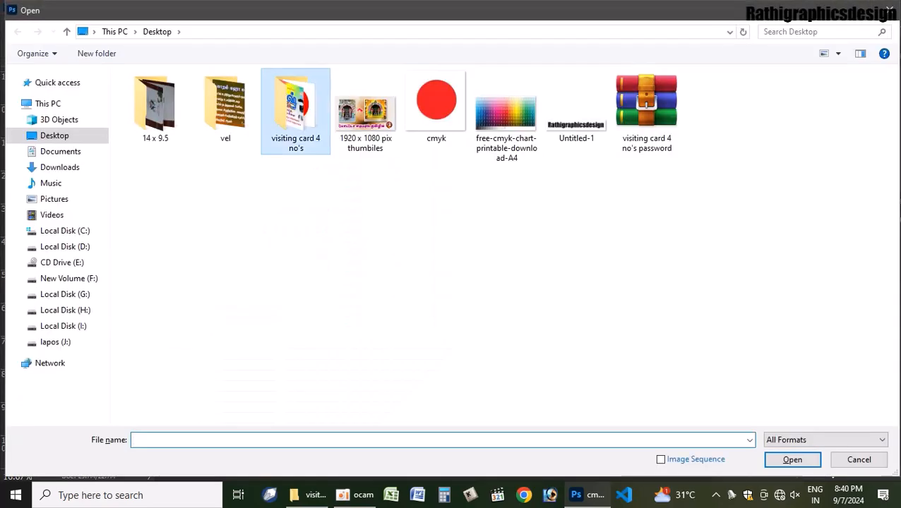
pyautogui.press('Return')
pyautogui.press('Left')
pyautogui.press('Left')
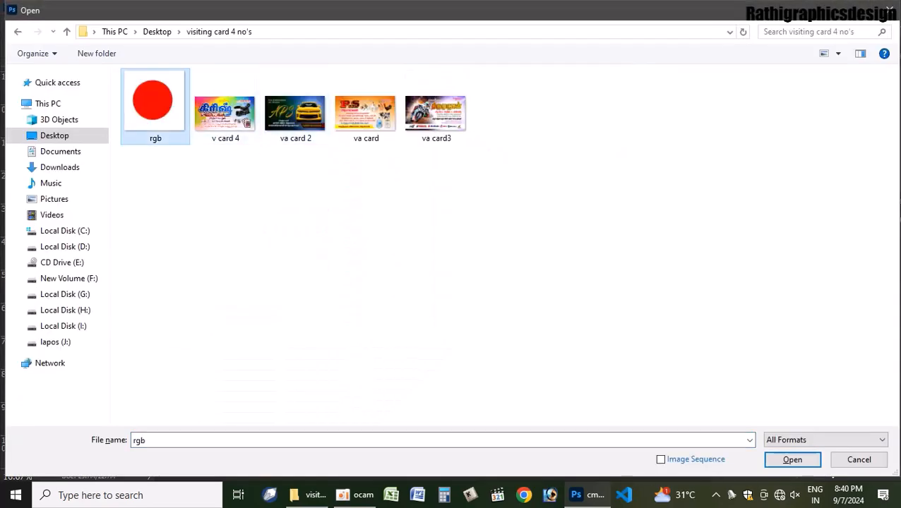
pyautogui.press('Return')
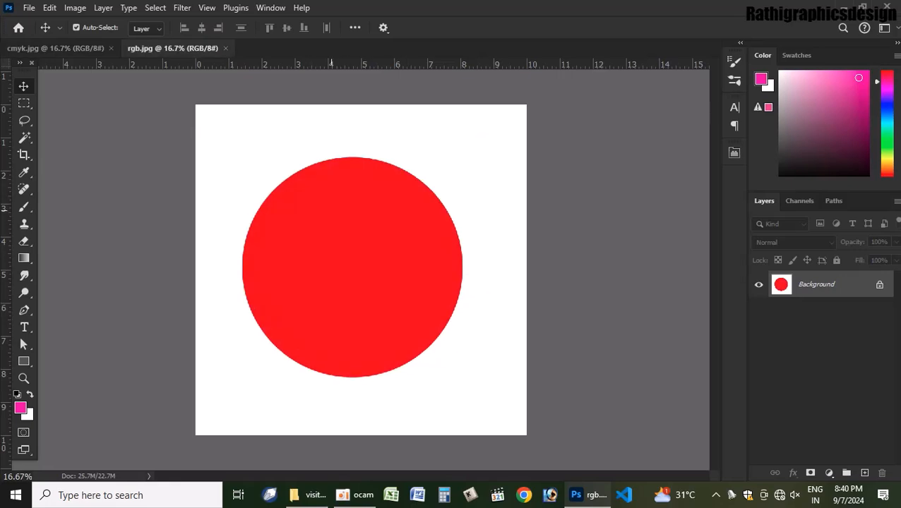
pyautogui.moveTo(173, 48); pyautogui.dragTo(592, 96)
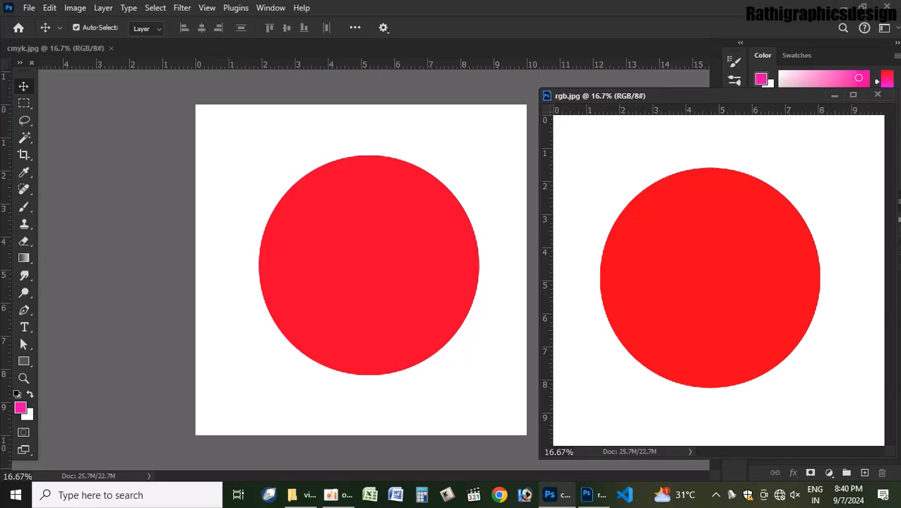
# Convert cmyk.jpg to CMYK color mode, accepting the U.S. Web Coated (SWOP) v2 profile
pyautogui.click(75, 7)
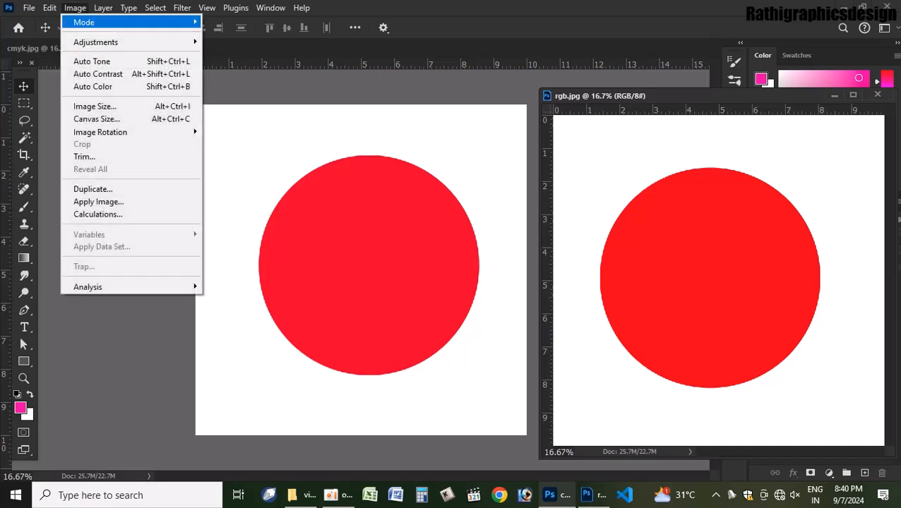
pyautogui.click(372, 130)
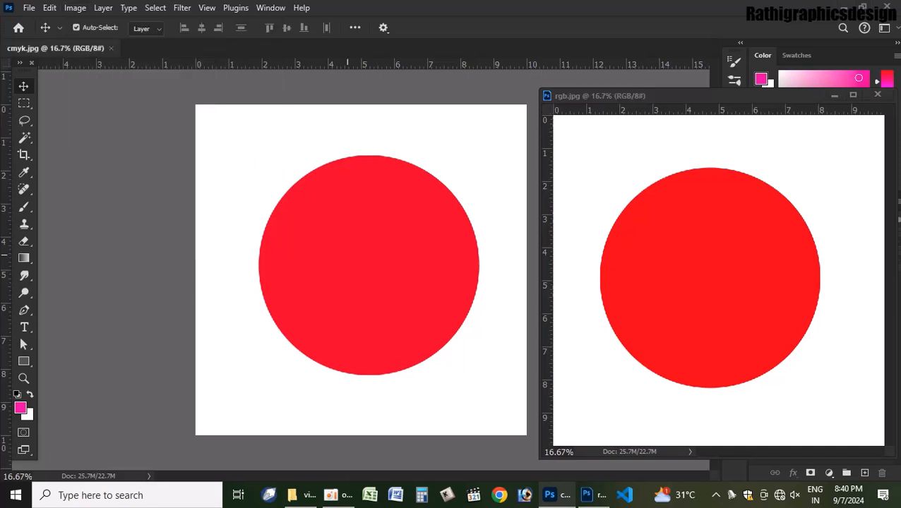
pyautogui.click(75, 8)
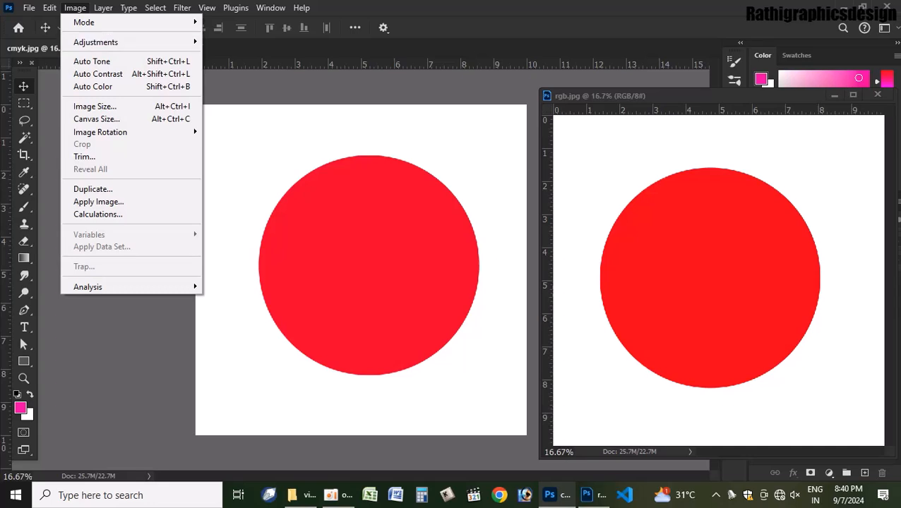
pyautogui.moveTo(84, 22)
pyautogui.click(233, 84)
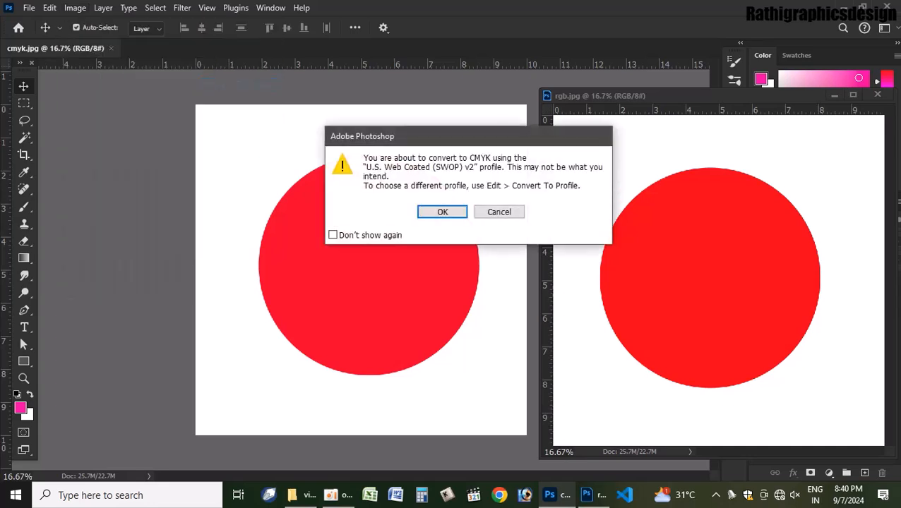
pyautogui.click(438, 211)
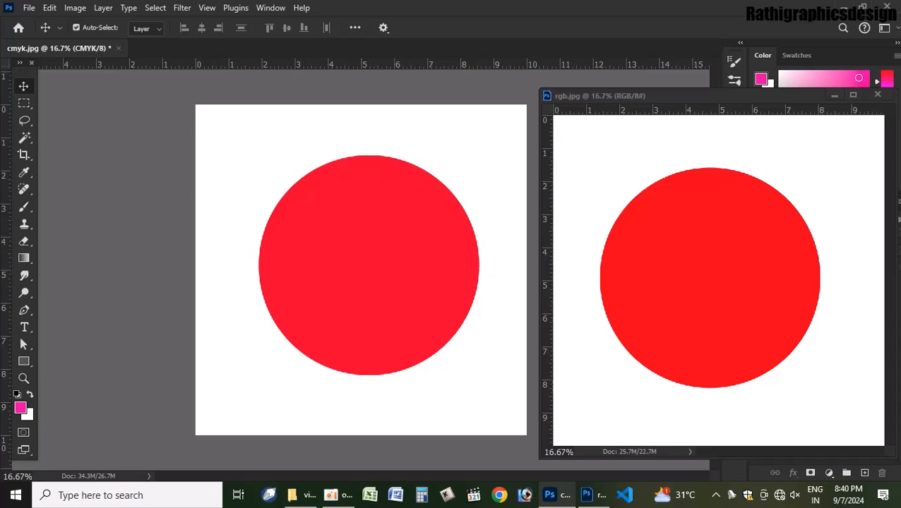
# Set the foreground color to CMYK red with cyan 0, magenta 100 and yellow 100 percent
pyautogui.click(715, 101)
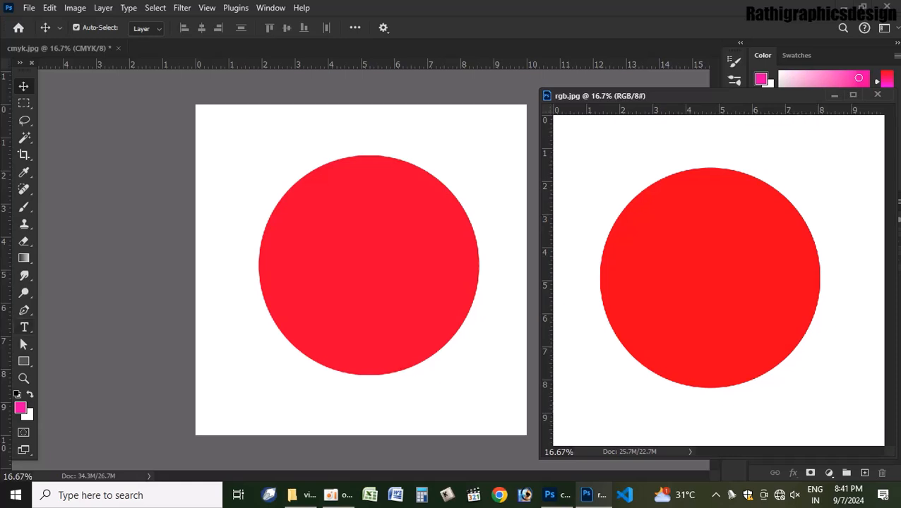
pyautogui.click(20, 408)
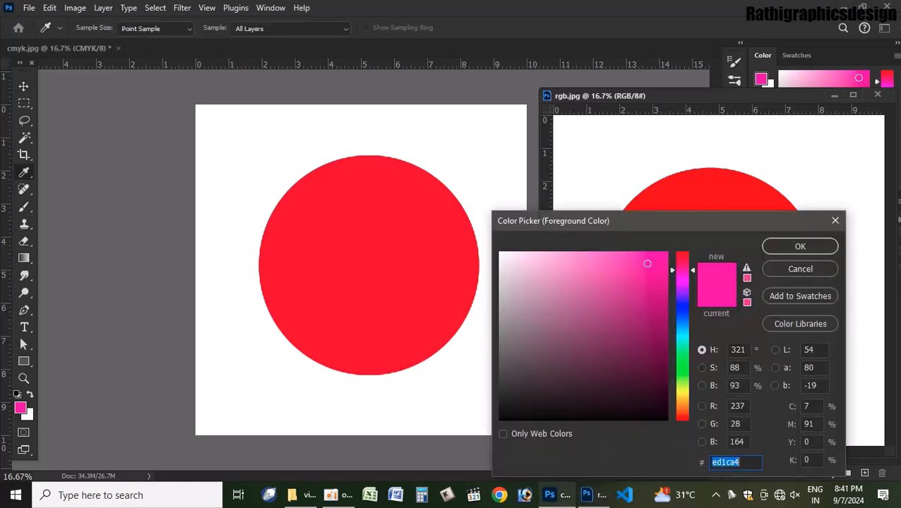
pyautogui.doubleClick(807, 406)
pyautogui.write('0')
pyautogui.press('Tab')
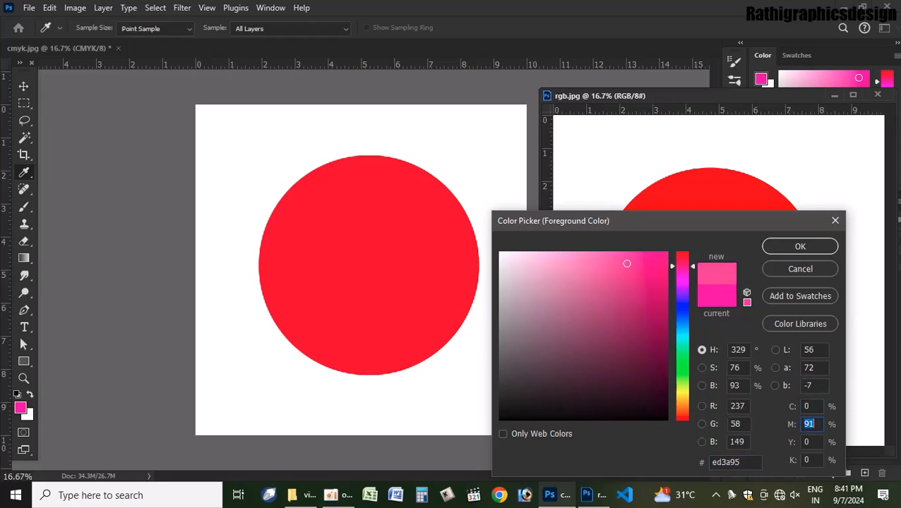
pyautogui.write('100')
pyautogui.press('Tab')
pyautogui.write('100')
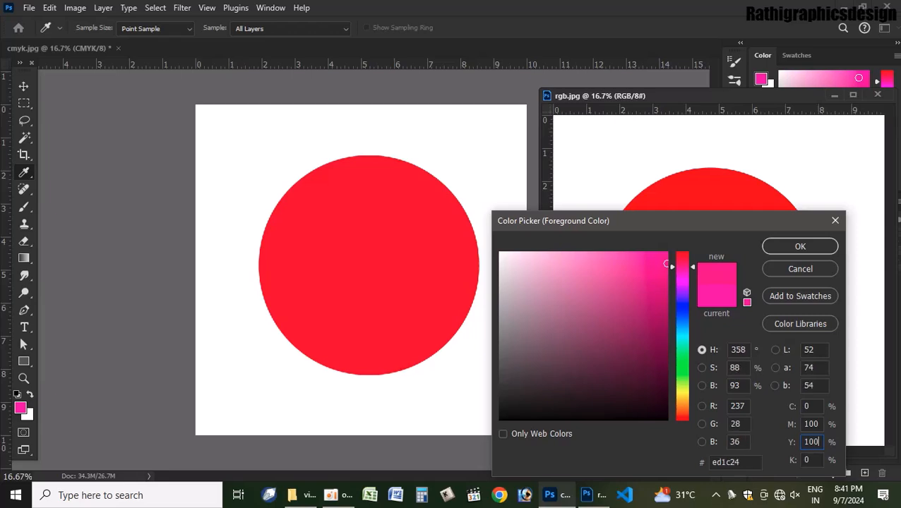
pyautogui.press('Return')
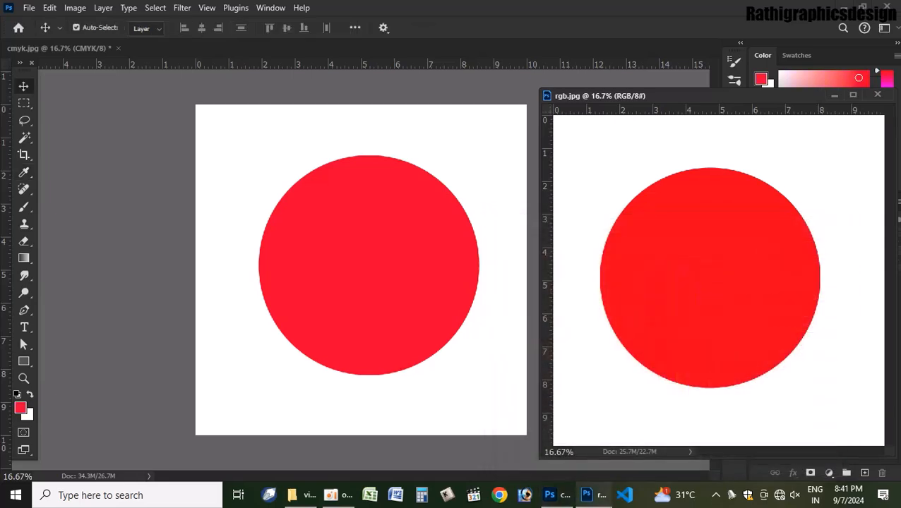
# Paint one 2000 px brush dab over the upper-left part of cmyk.jpg's circle and check the image's color mode
pyautogui.press('b')
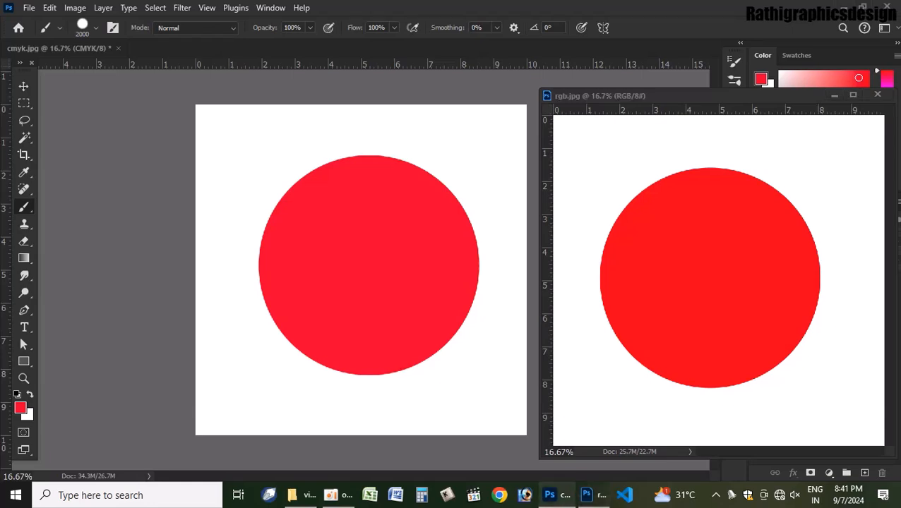
pyautogui.click(302, 194)
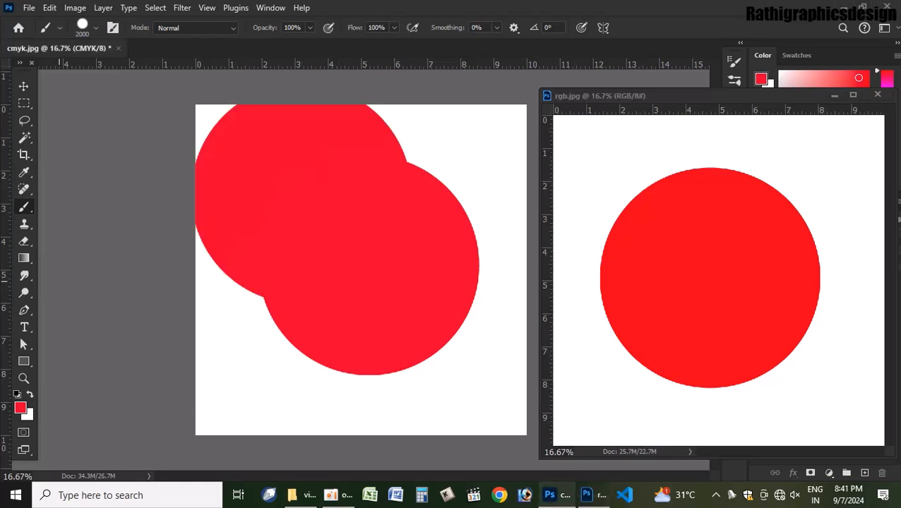
pyautogui.press('v')
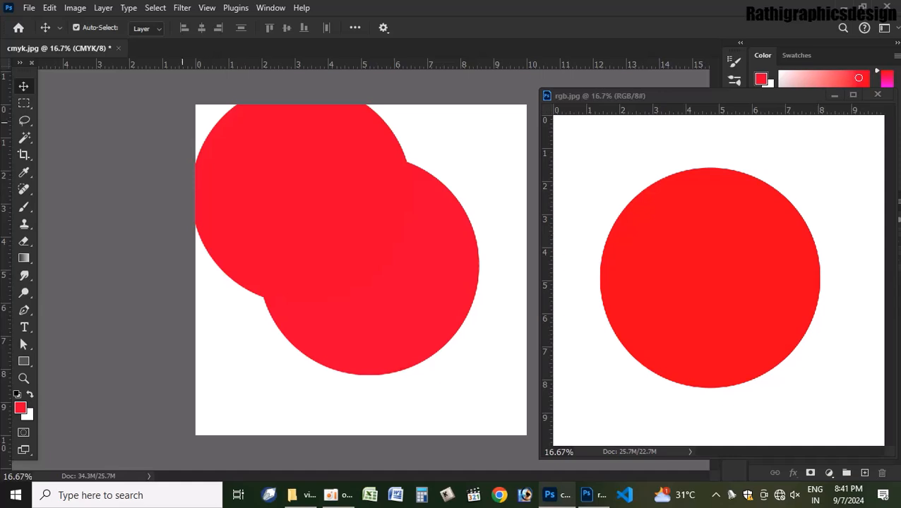
pyautogui.click(75, 7)
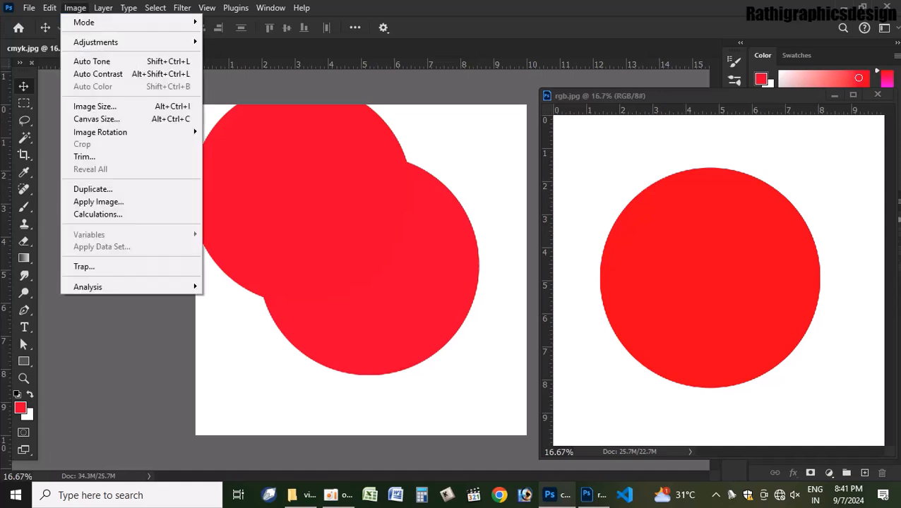
pyautogui.moveTo(127, 22)
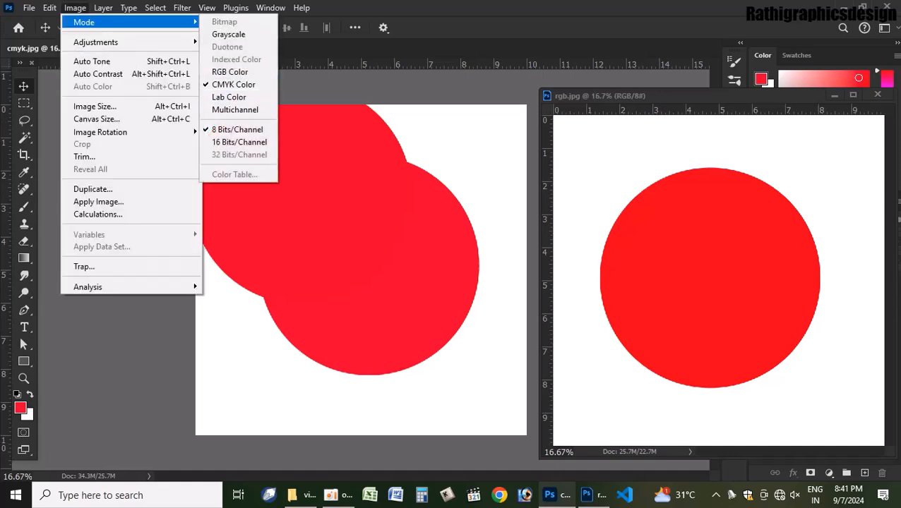
pyautogui.click(377, 215)
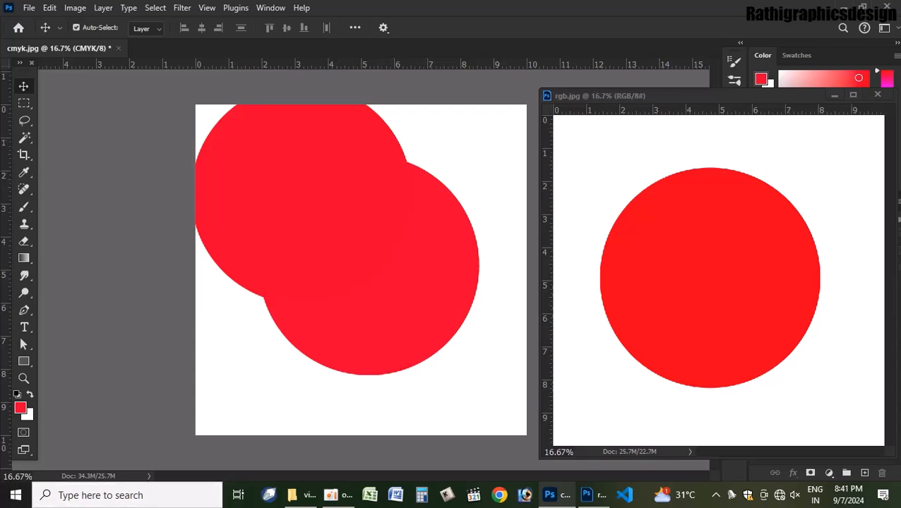
# Move the floating rgb.jpg window nearer to cmyk.jpg and convert rgb.jpg to CMYK Color, accepting the U.S. Web Coated (SWOP) v2 profile
pyautogui.click(758, 187)
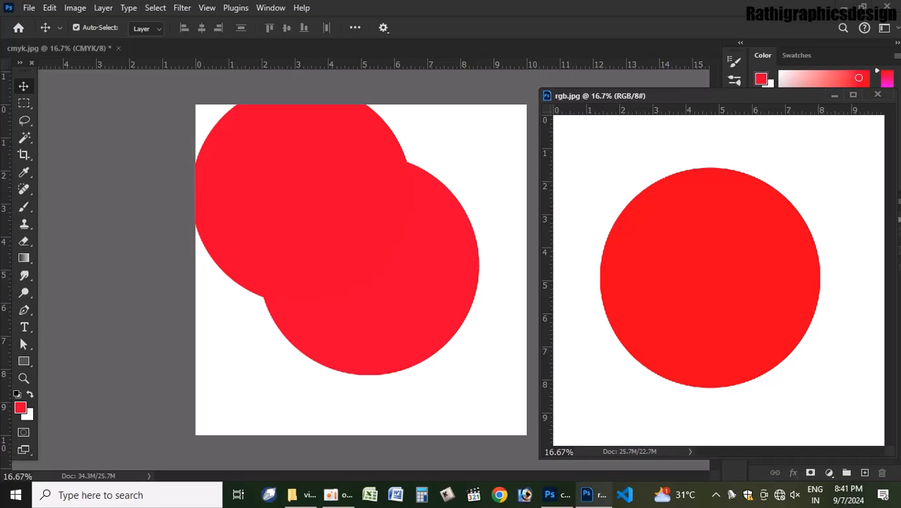
pyautogui.moveTo(713, 96); pyautogui.dragTo(609, 85)
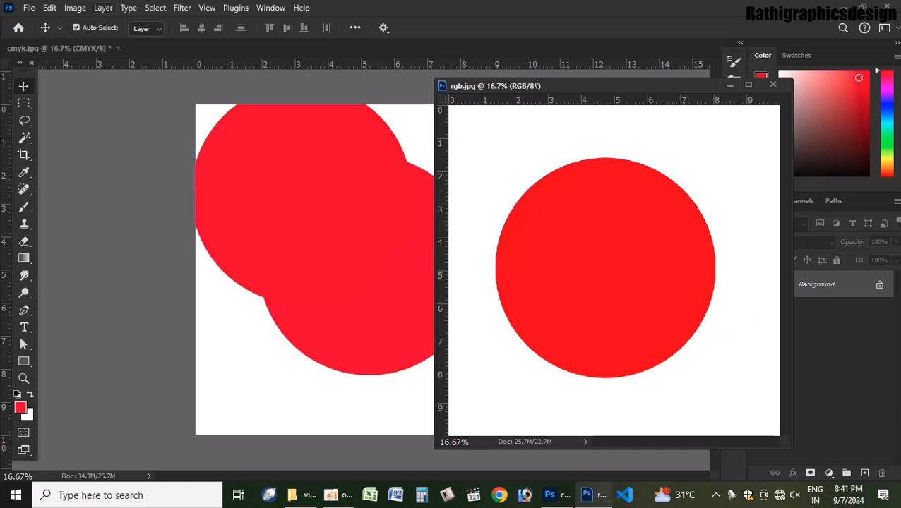
pyautogui.click(75, 8)
pyautogui.moveTo(106, 22)
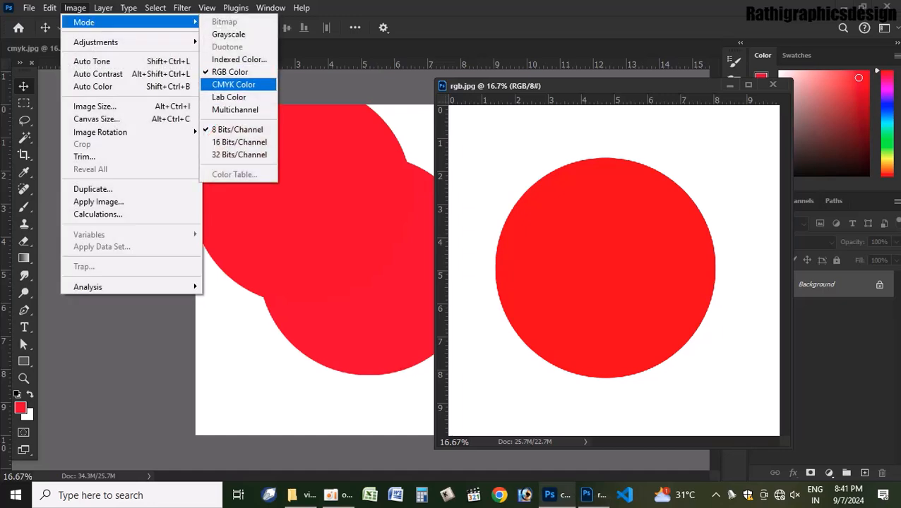
pyautogui.click(234, 84)
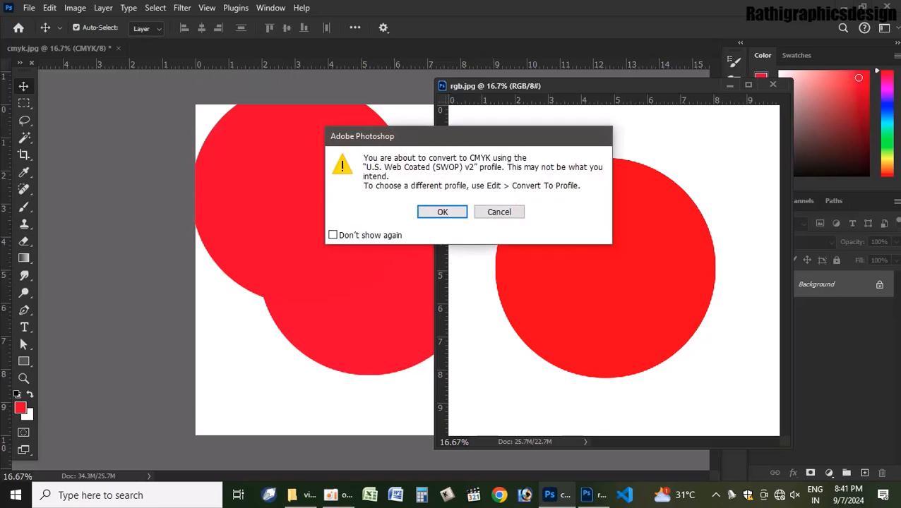
pyautogui.click(484, 209)
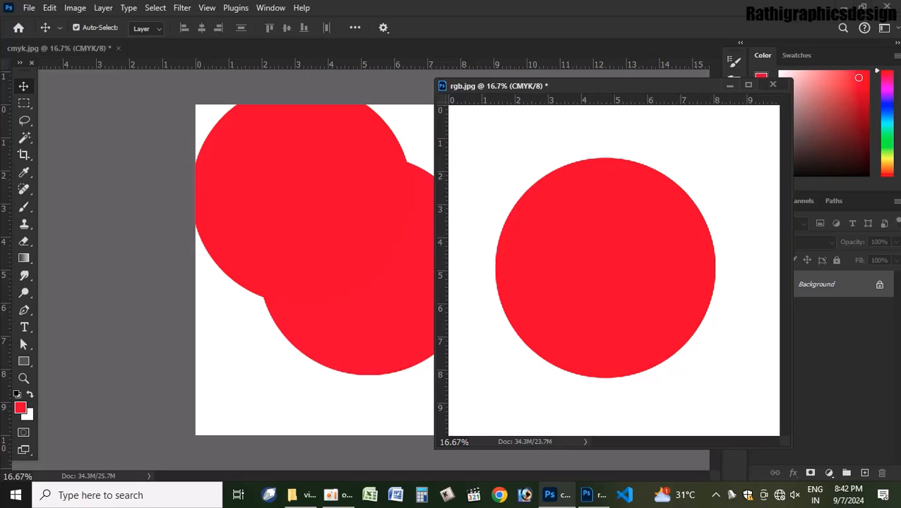
# Close rgb.jpg without saving its changes, keeping cmyk.jpg open
pyautogui.hotkey('ctrl', 'w')
pyautogui.click(446, 192)
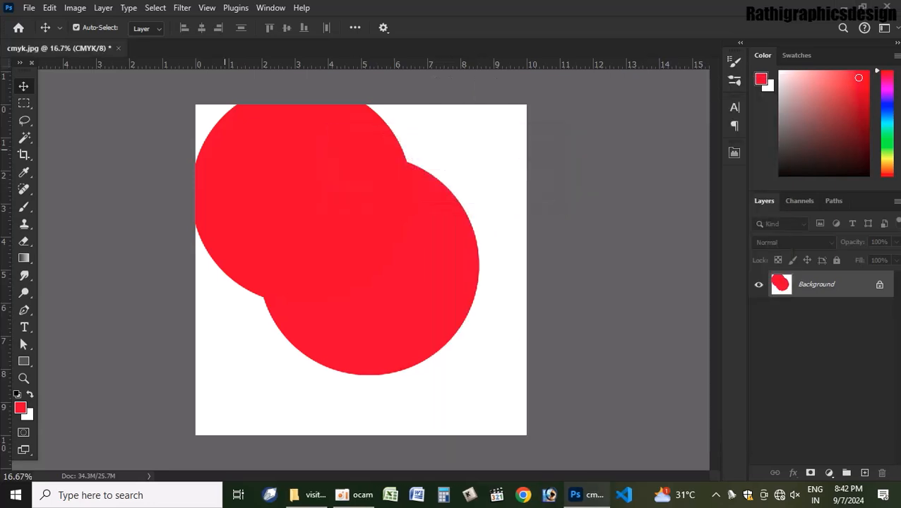
pyautogui.hotkey('ctrl', 'w')
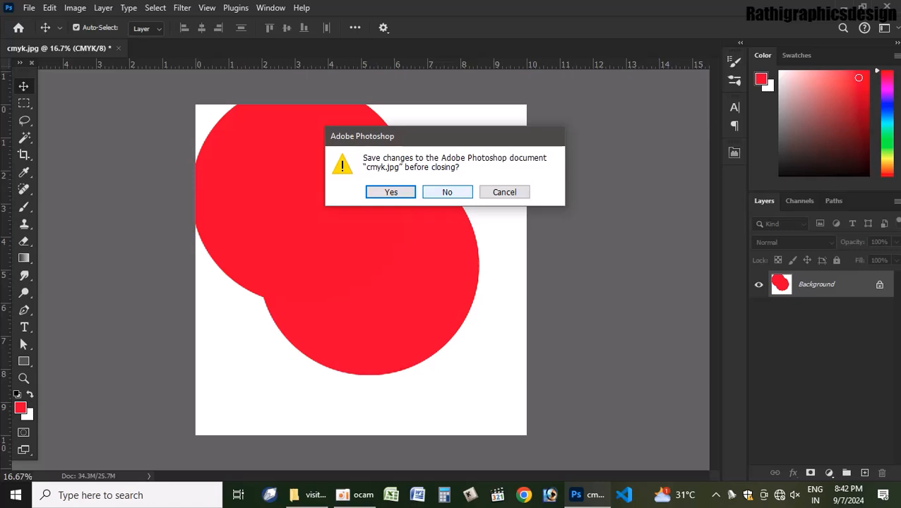
pyautogui.click(504, 192)
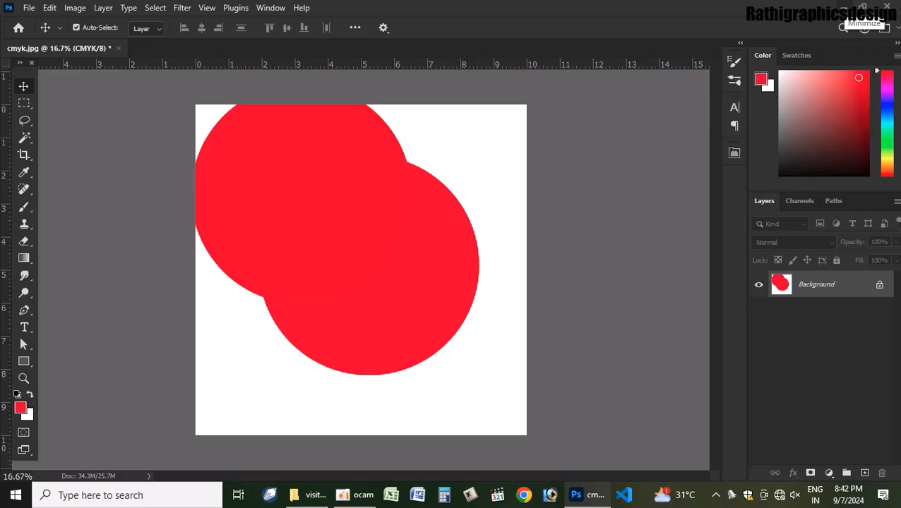
# Open the free-cmyk-chart-printable-download-A4 image from the desktop, examine the CMYK values of its color swatches, and close the viewer
pyautogui.click(843, 6)
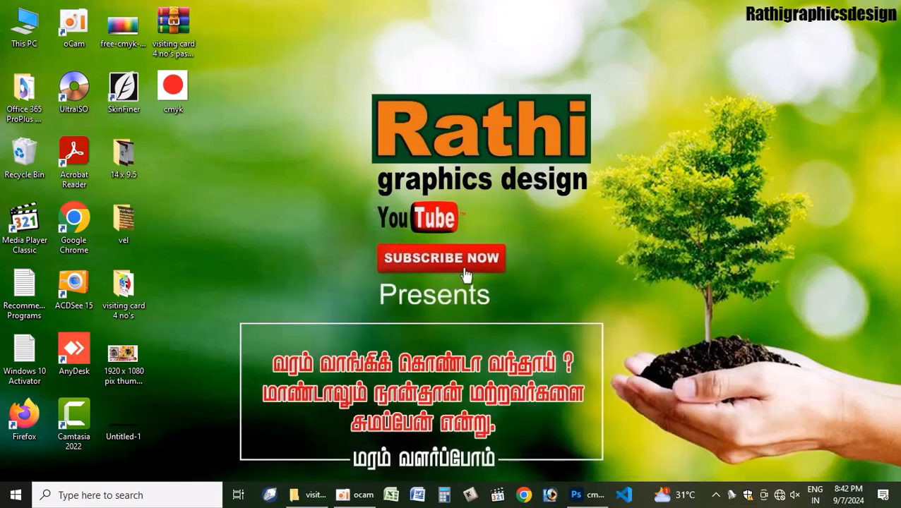
pyautogui.click(123, 28)
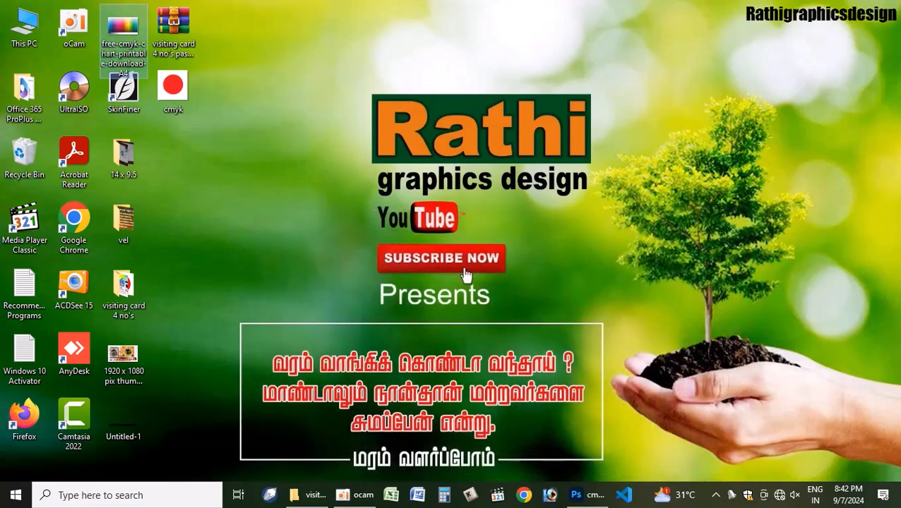
pyautogui.press('Return')
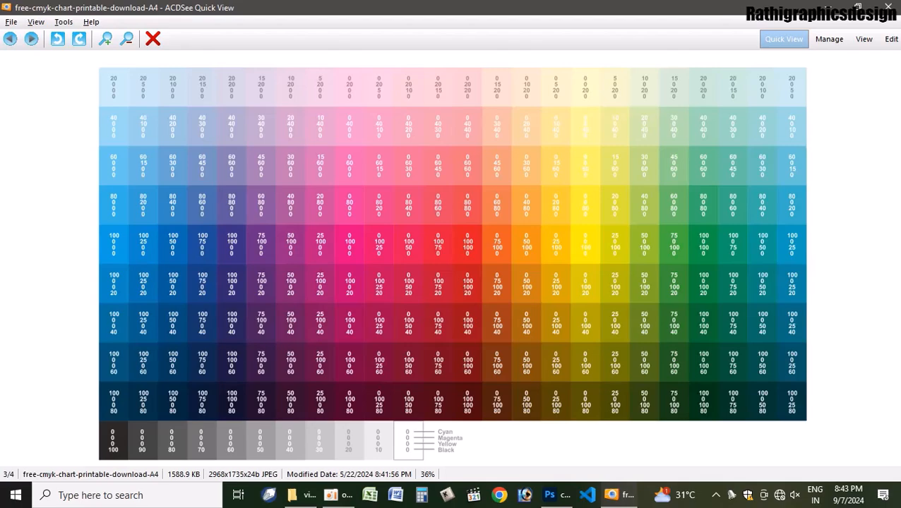
pyautogui.click(888, 7)
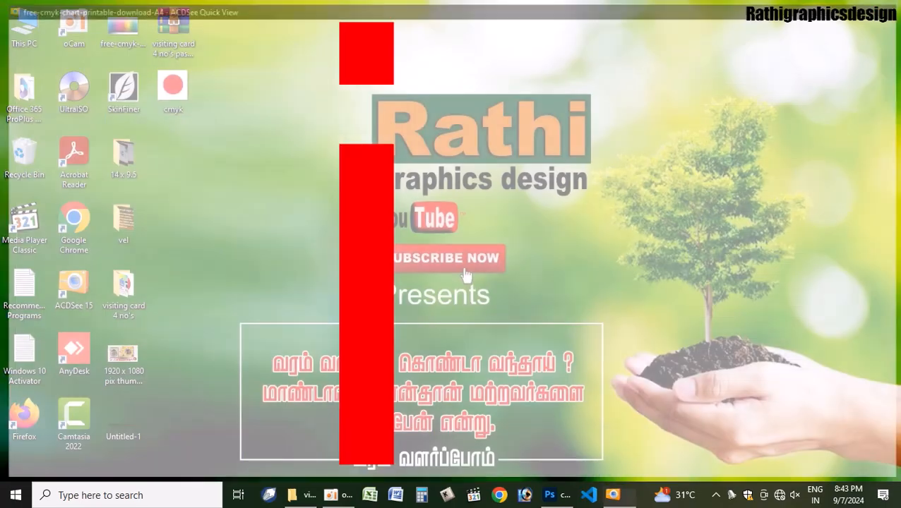
# Delete the rgb image from the visiting card 4 no's folder on the desktop and show the folder's files as extra large icons
pyautogui.click(586, 495)
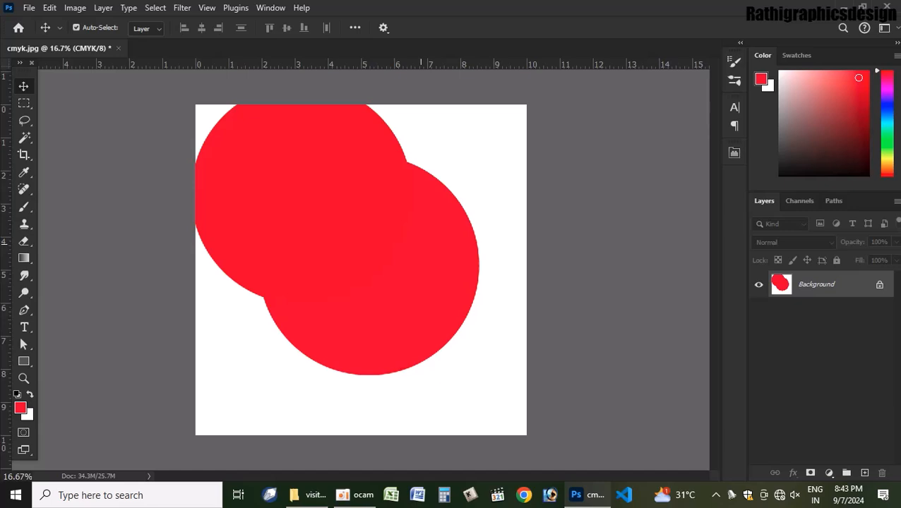
pyautogui.press('super+d')
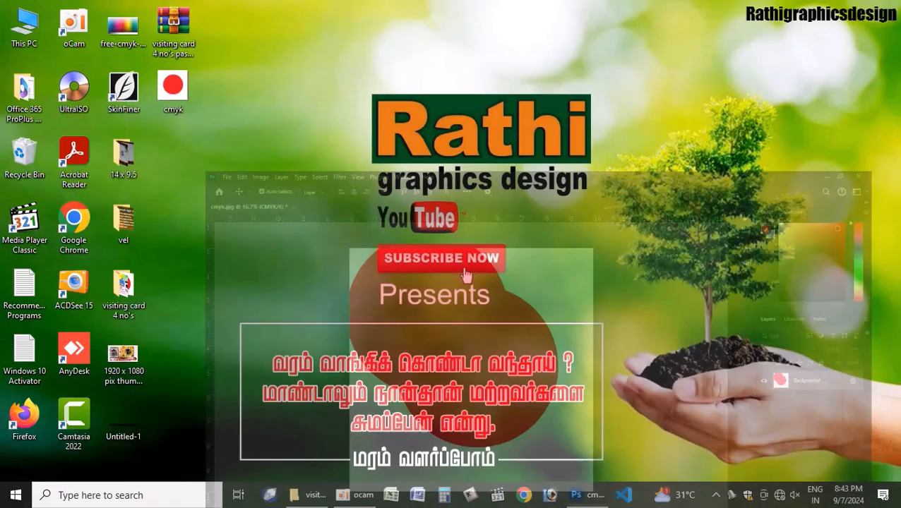
pyautogui.press('Return')
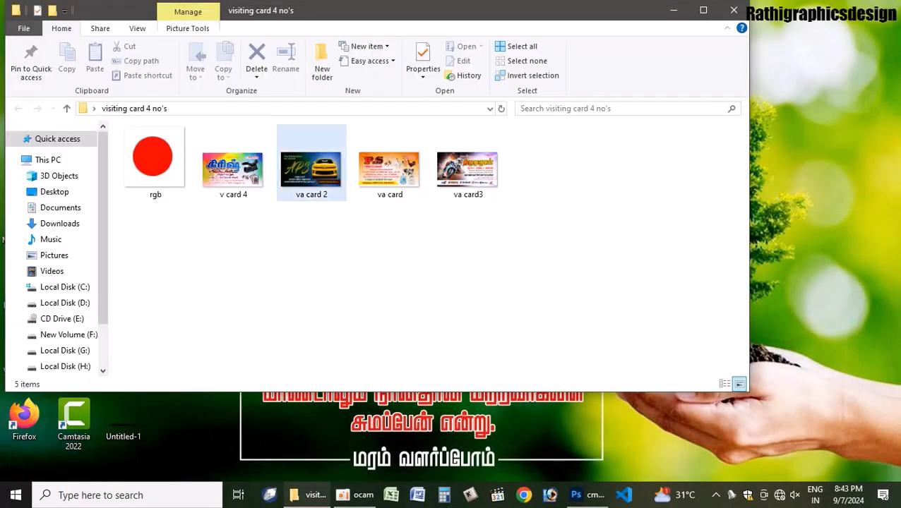
pyautogui.click(702, 7)
pyautogui.click(149, 157)
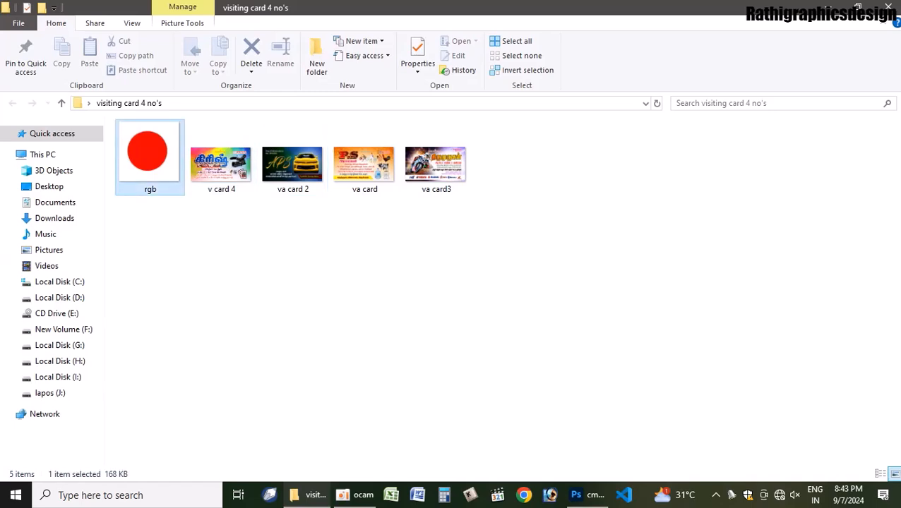
pyautogui.press('Delete')
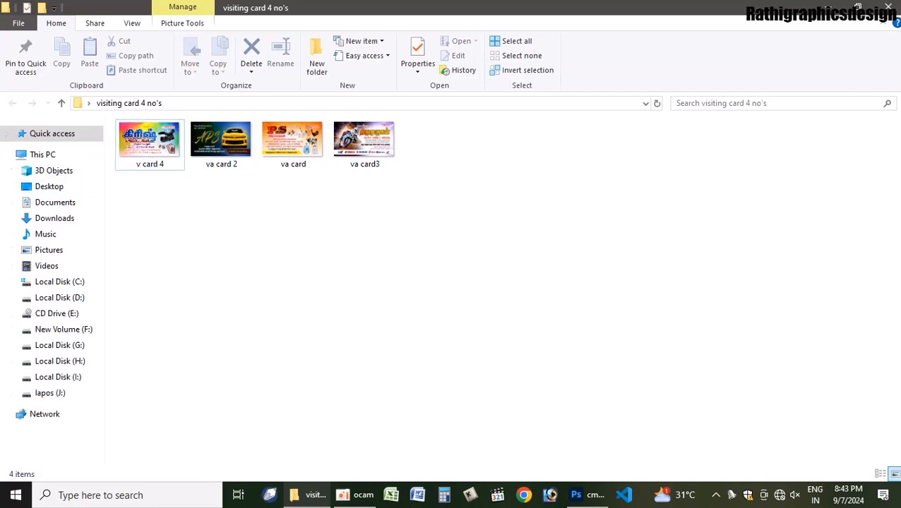
pyautogui.click(131, 23)
pyautogui.click(151, 42)
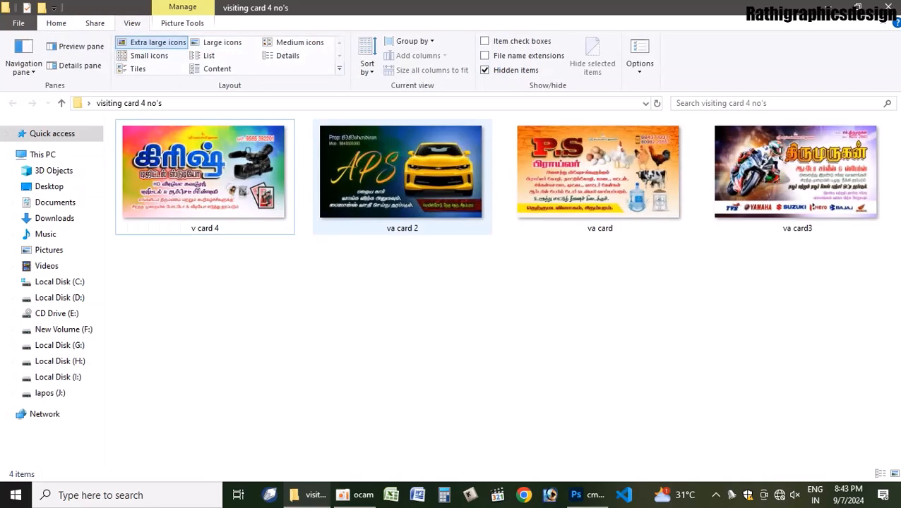